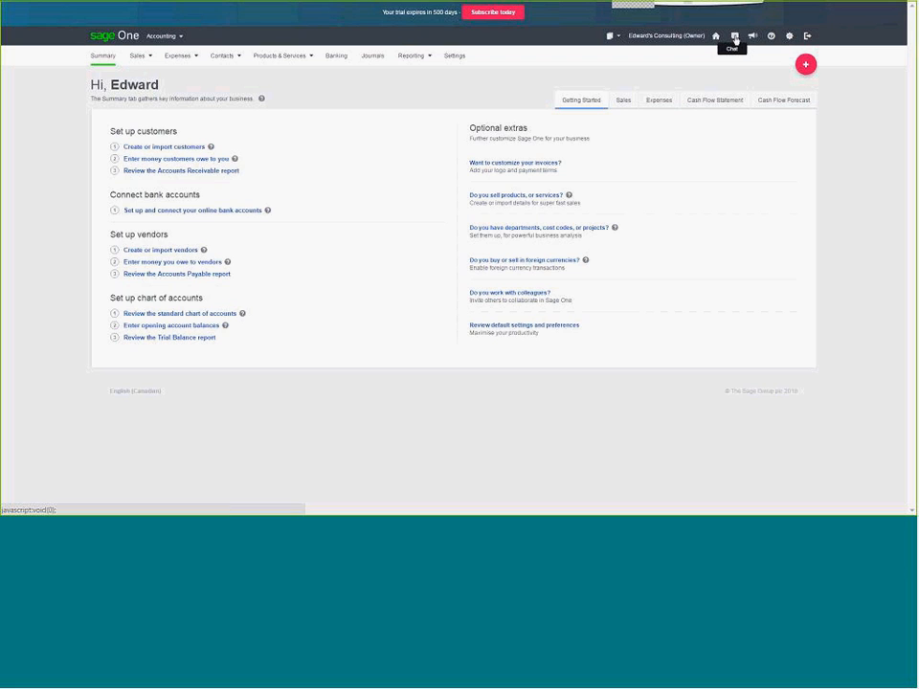
Step: Open the support chat form, and look through the accounting topics on the Sage One Help site
left_click(736, 37)
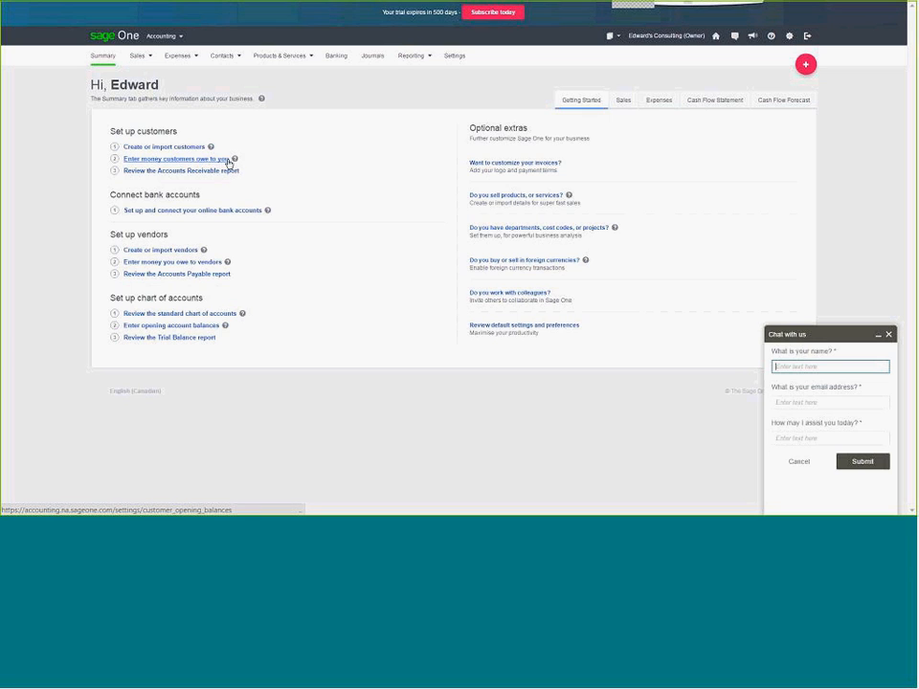
left_click(774, 40)
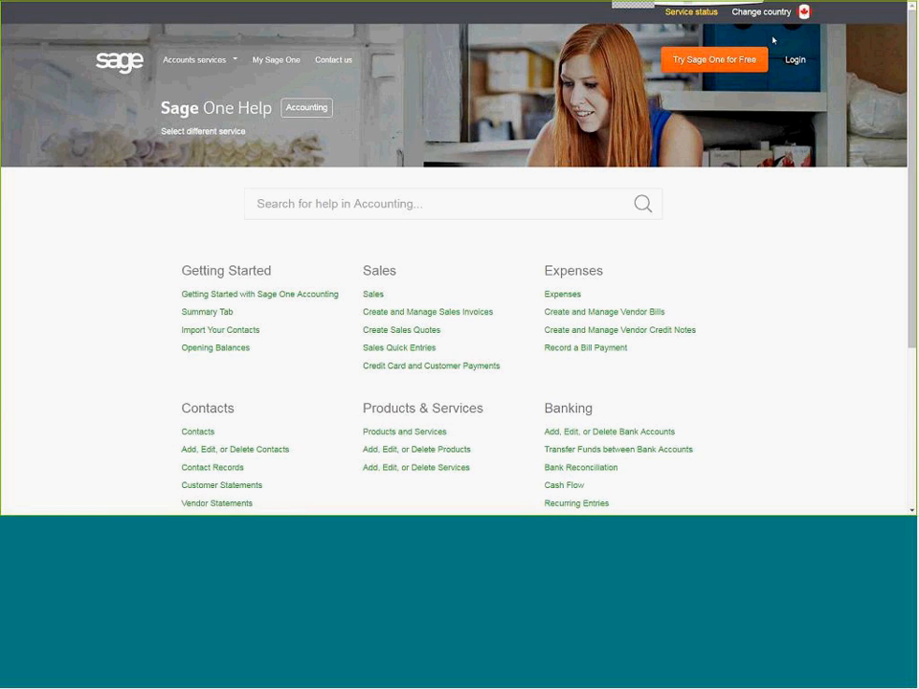
scroll(773, 40, "down", 2)
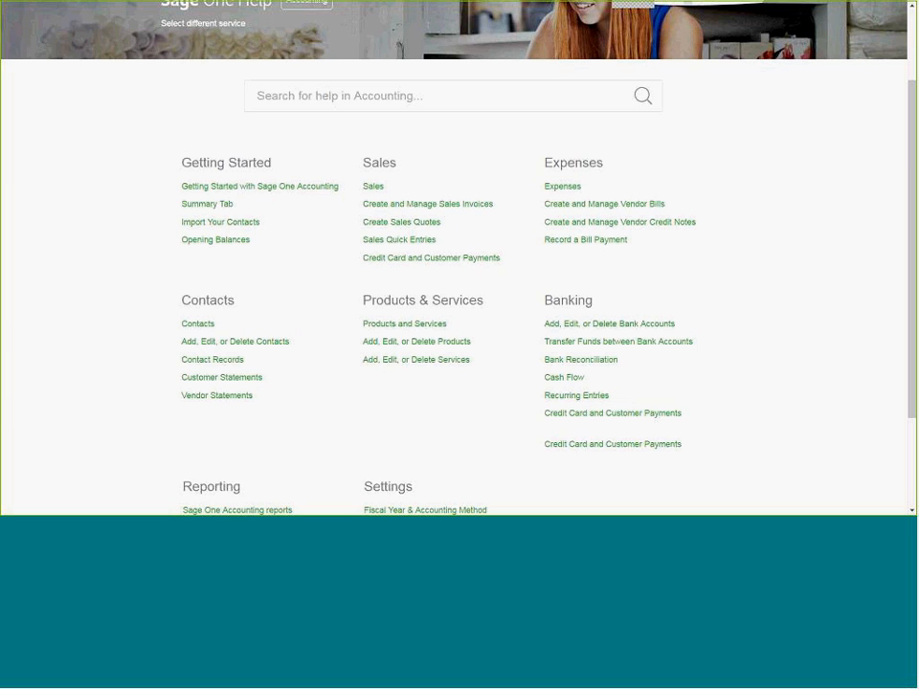
scroll(774, 40, "down", 3)
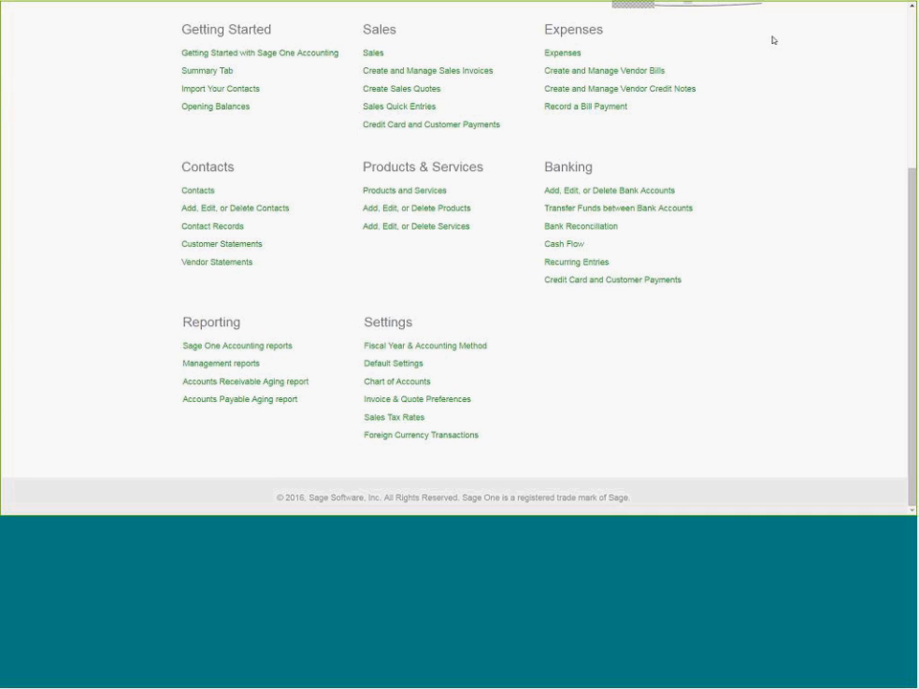
scroll(774, 40, "up", 1)
scroll(773, 41, "up", 1)
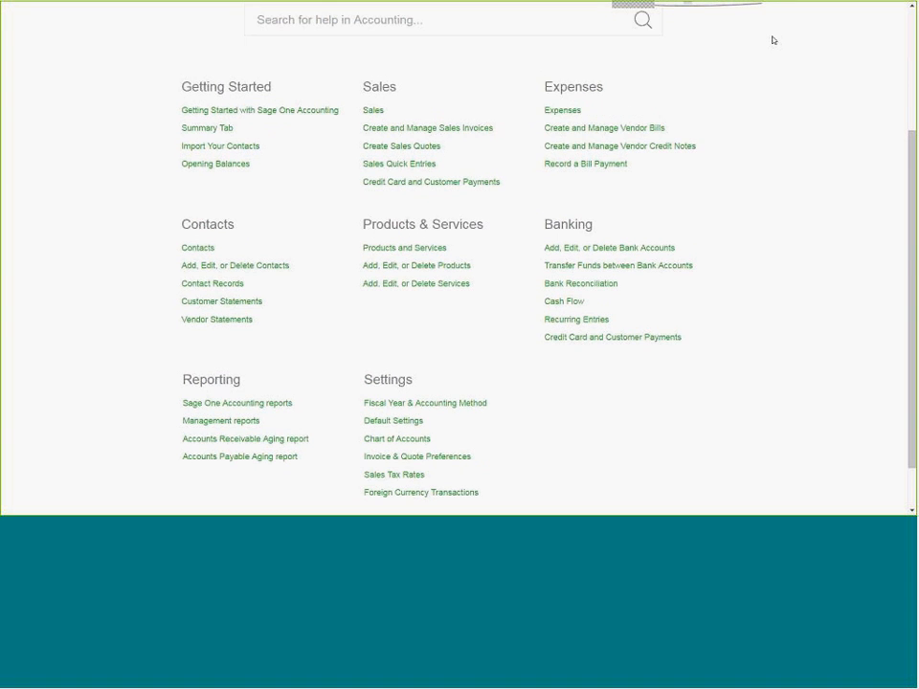
scroll(774, 40, "up", 1)
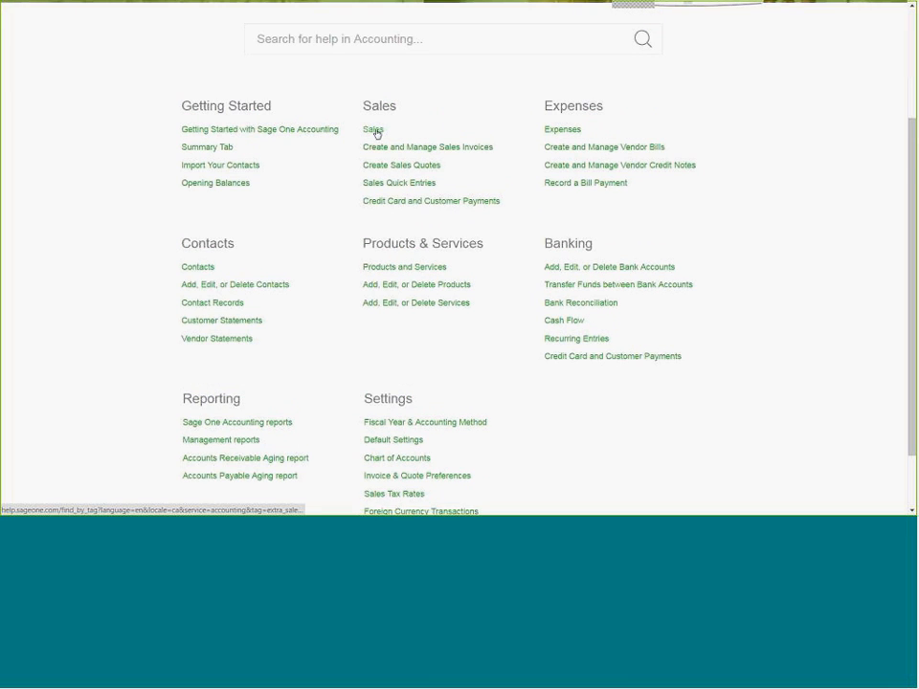
Step: Open the Sales help article and read through its guidance on the sales list
left_click(373, 129)
scroll(377, 133, "down", 1)
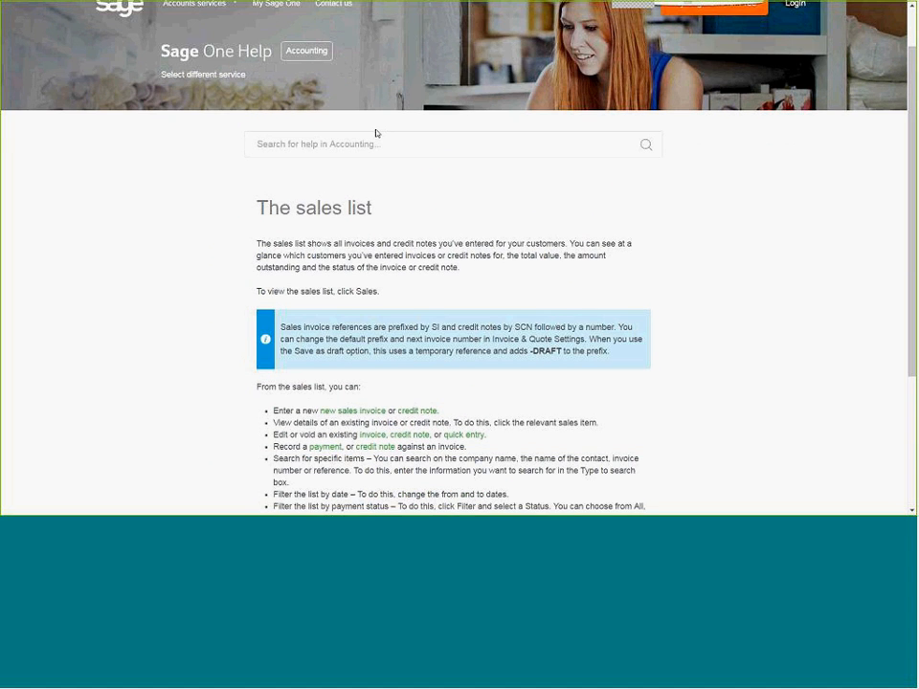
scroll(376, 133, "down", 3)
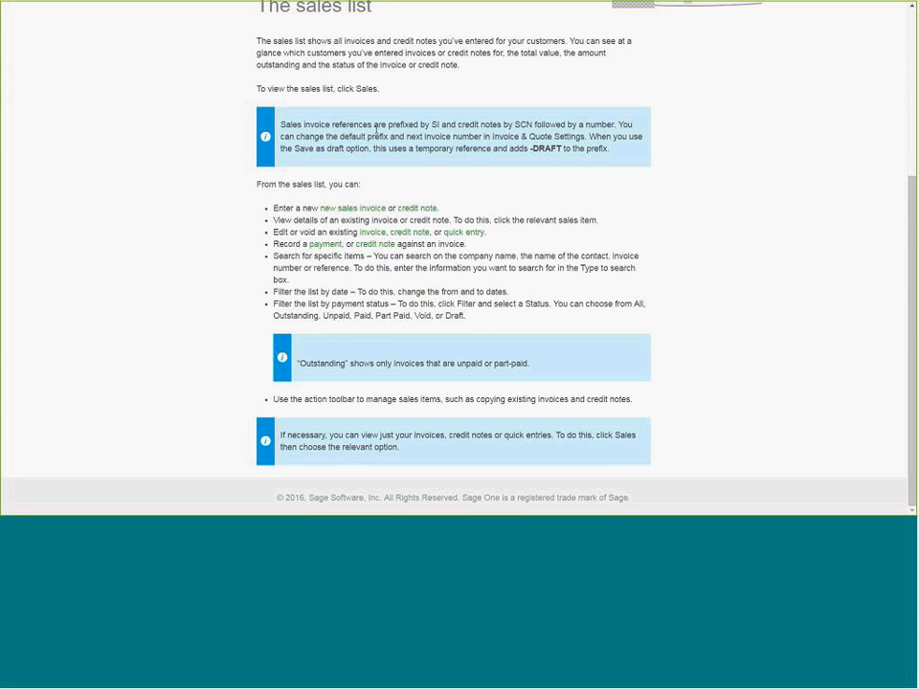
scroll(377, 133, "up", 1)
scroll(376, 133, "up", 1)
scroll(376, 134, "down", 1)
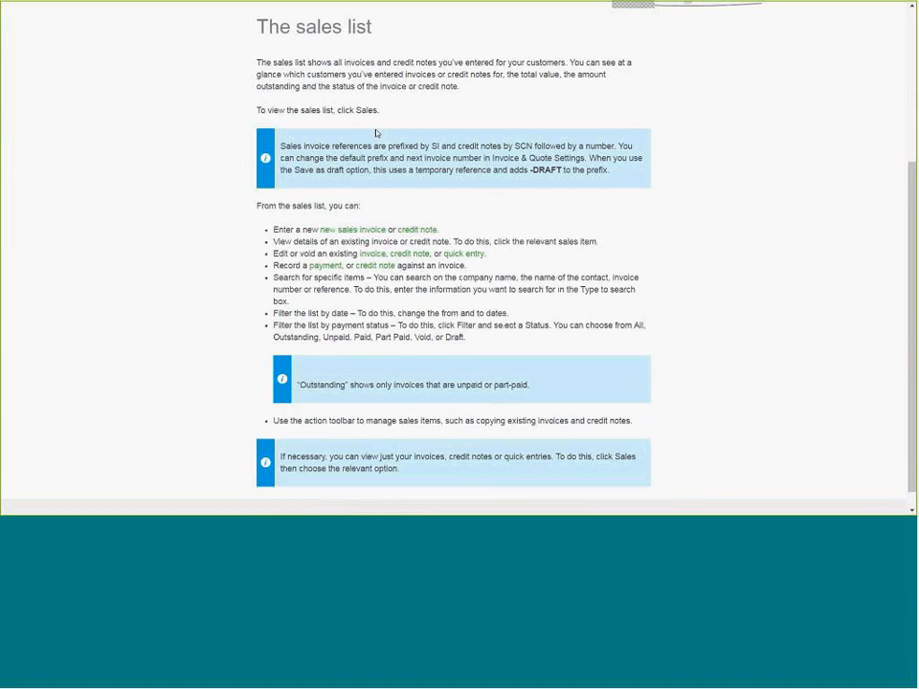
scroll(150, 109, "up", 4)
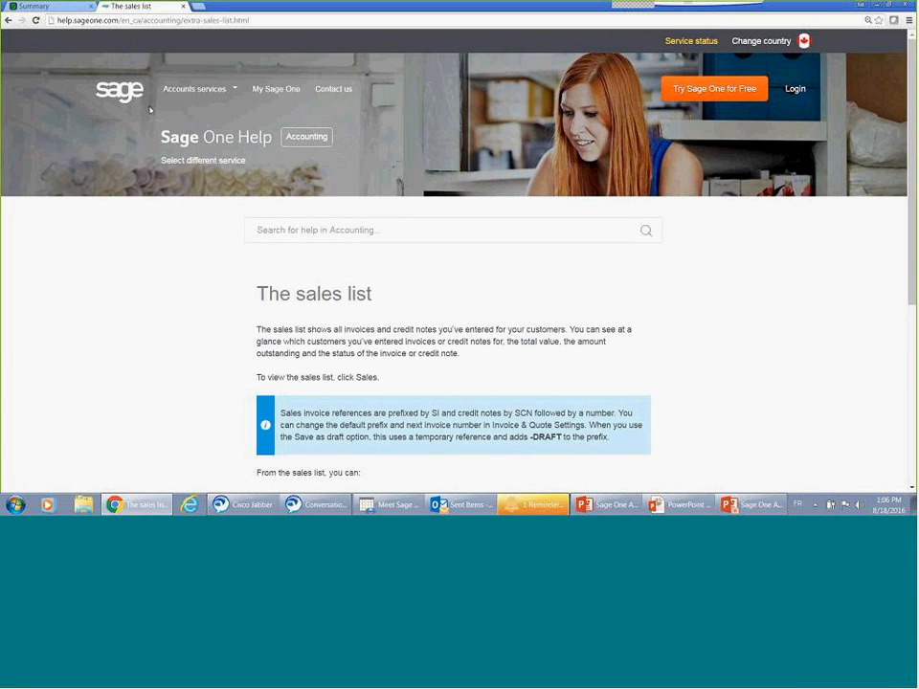
Step: Return to the accounting Summary page and close the support chat form
left_click(36, 6)
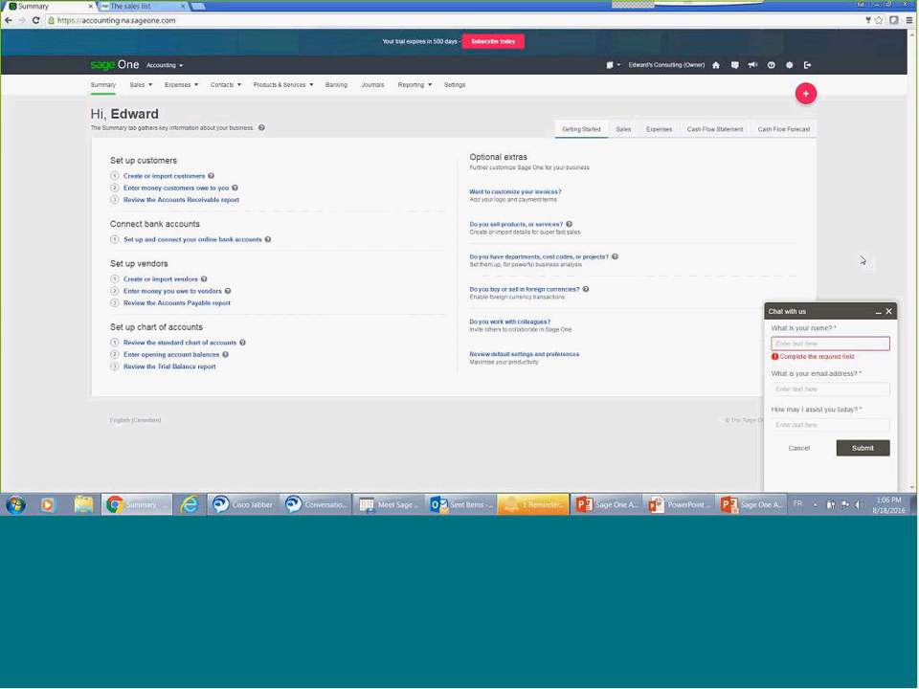
left_click(889, 312)
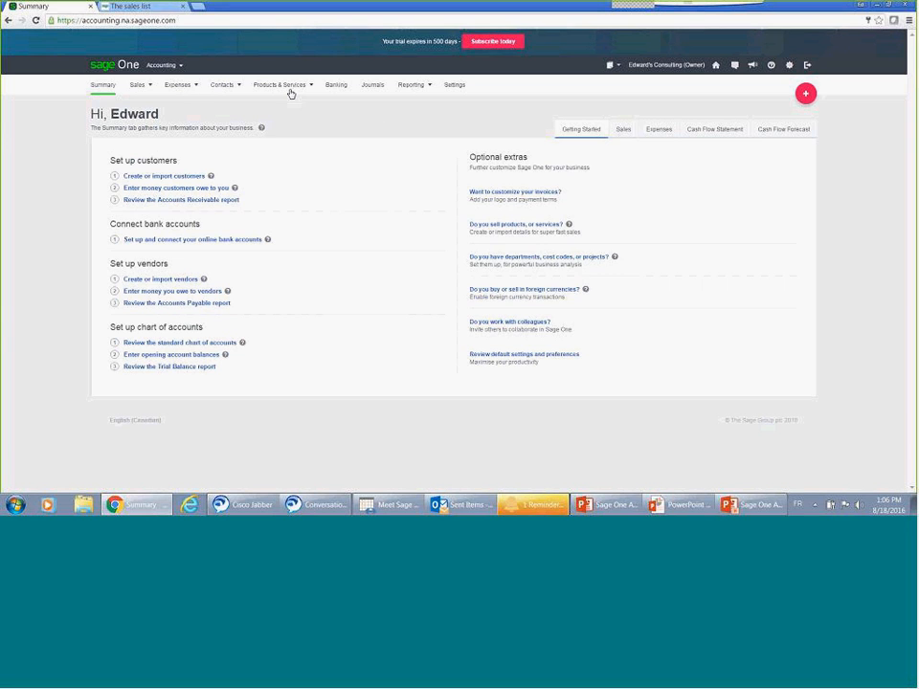
left_click(258, 89)
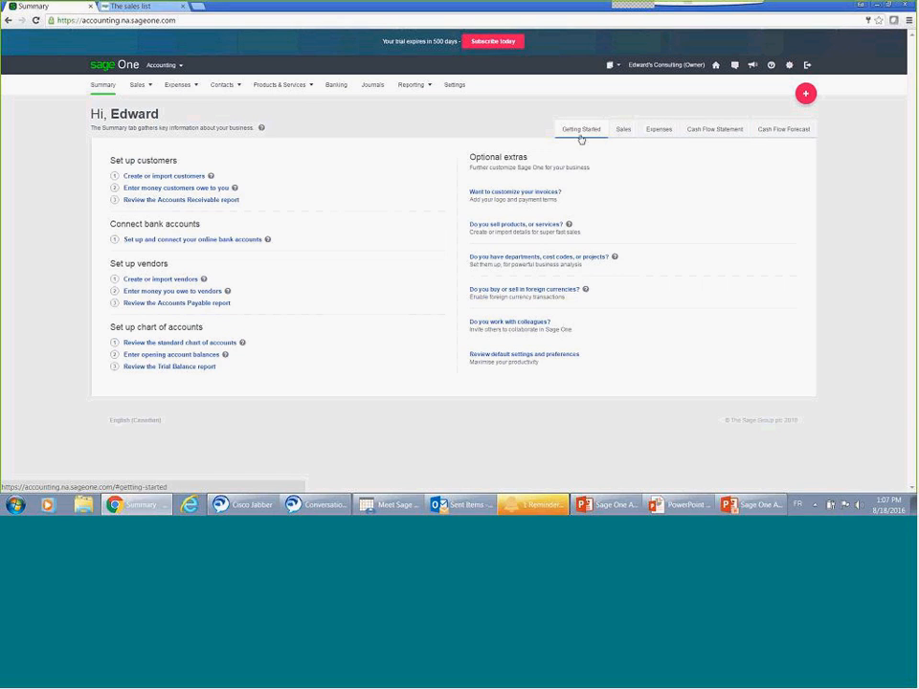
Step: Examine the year end, lockdown and accounts start dates in Financial Settings, leaving without saving
left_click(460, 97)
left_click(460, 97)
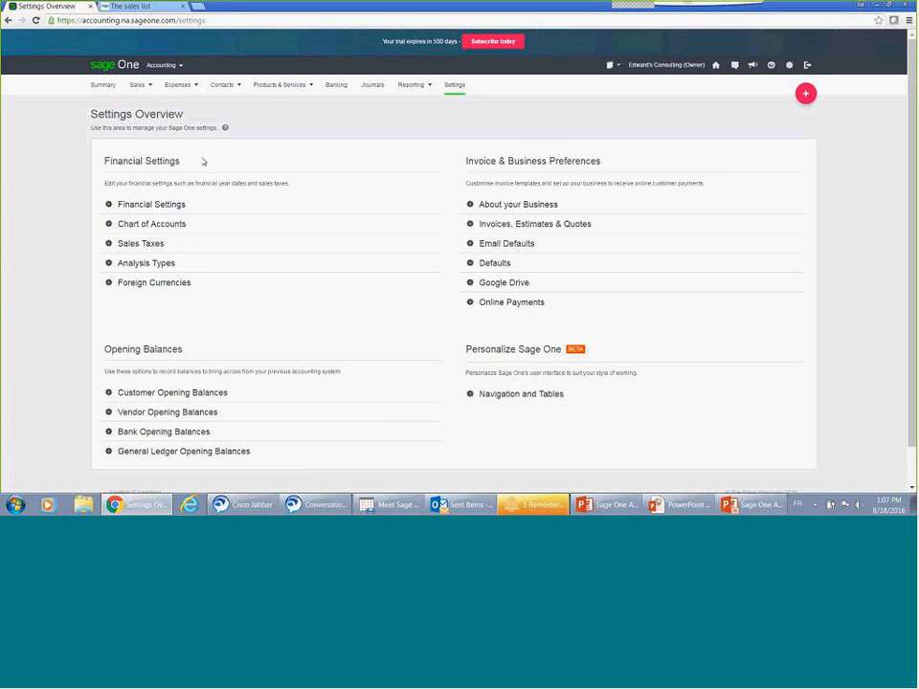
left_click(182, 205)
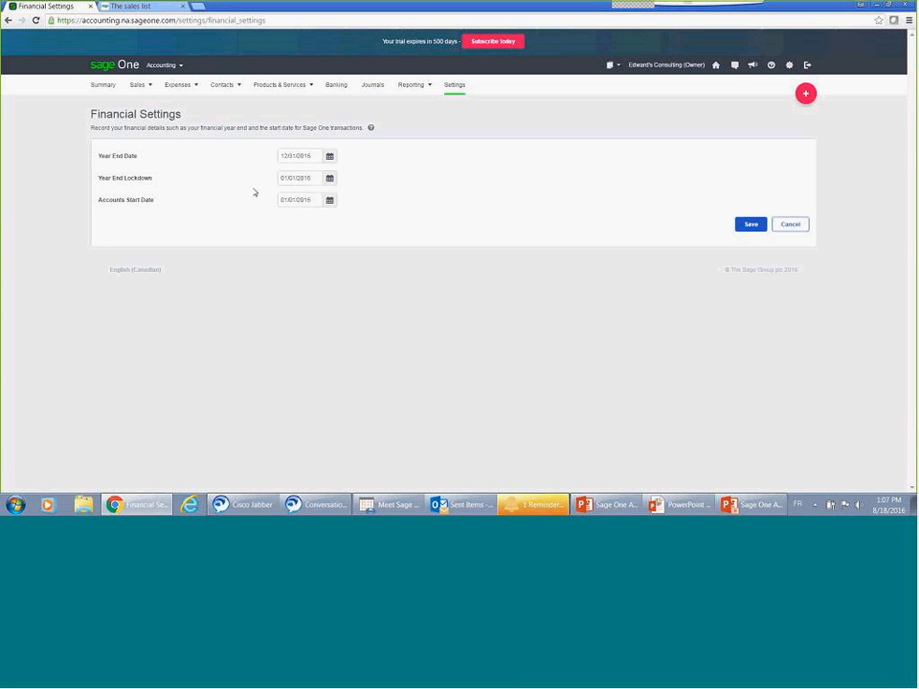
left_click(284, 178)
left_click(780, 225)
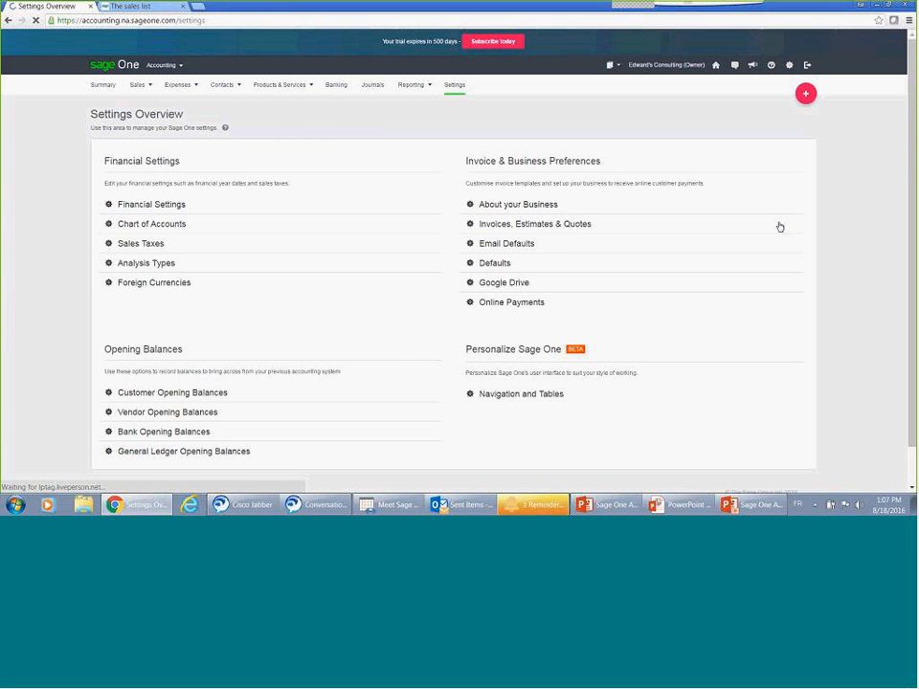
Step: Open the Sales Taxes settings and view the tax return frequency options for GST/HST
left_click(248, 244)
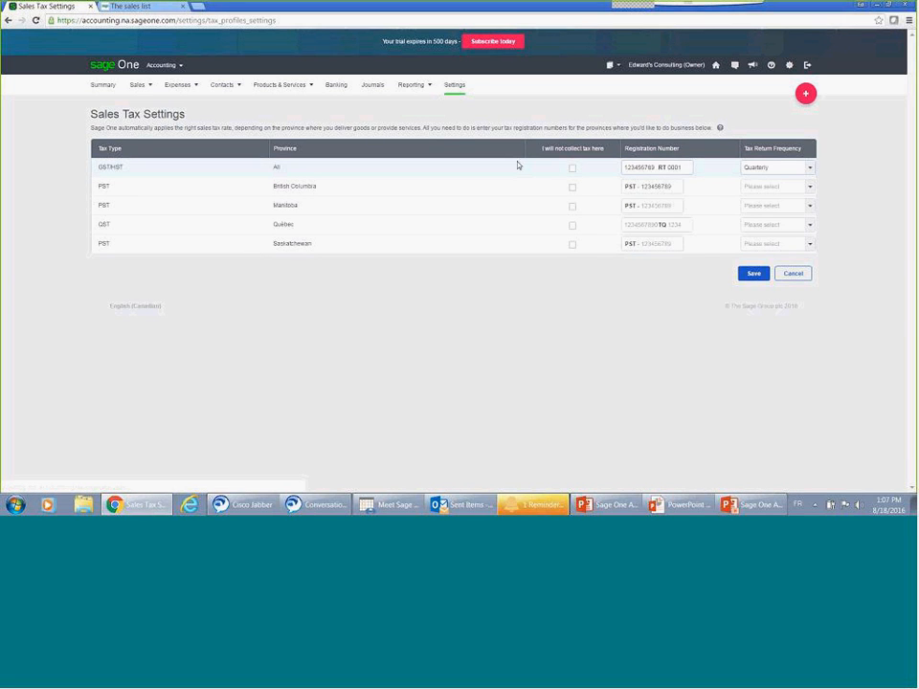
left_click(687, 170)
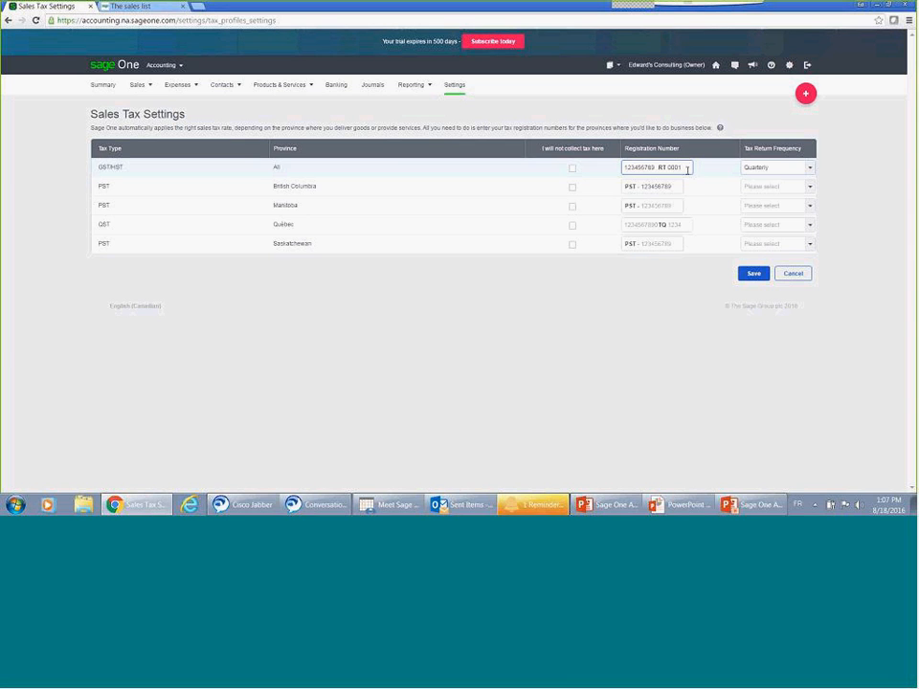
left_click(810, 173)
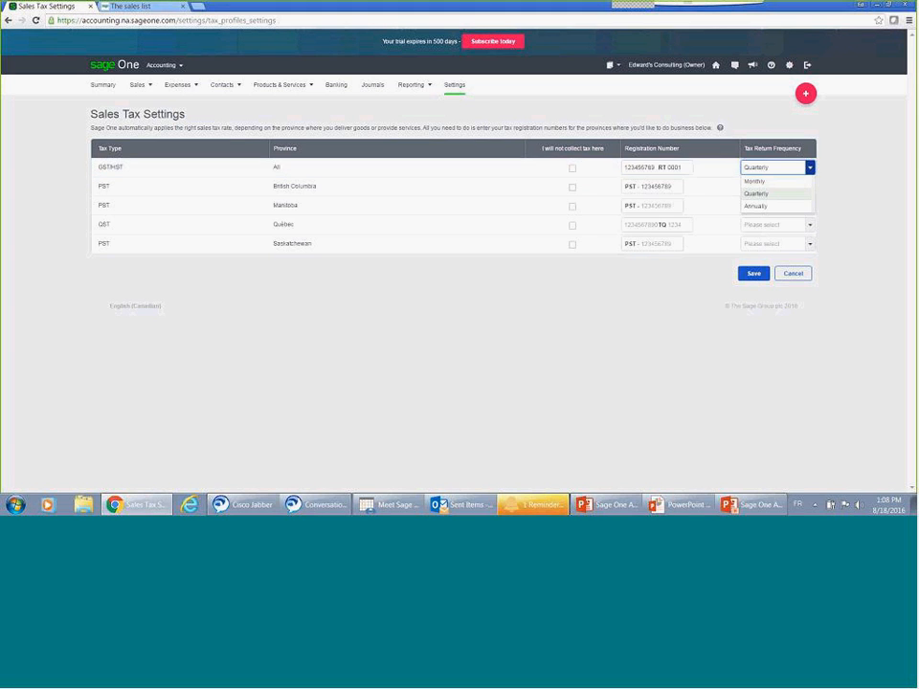
Step: Open the Email Defaults settings and view the default email message for statements
left_click(453, 88)
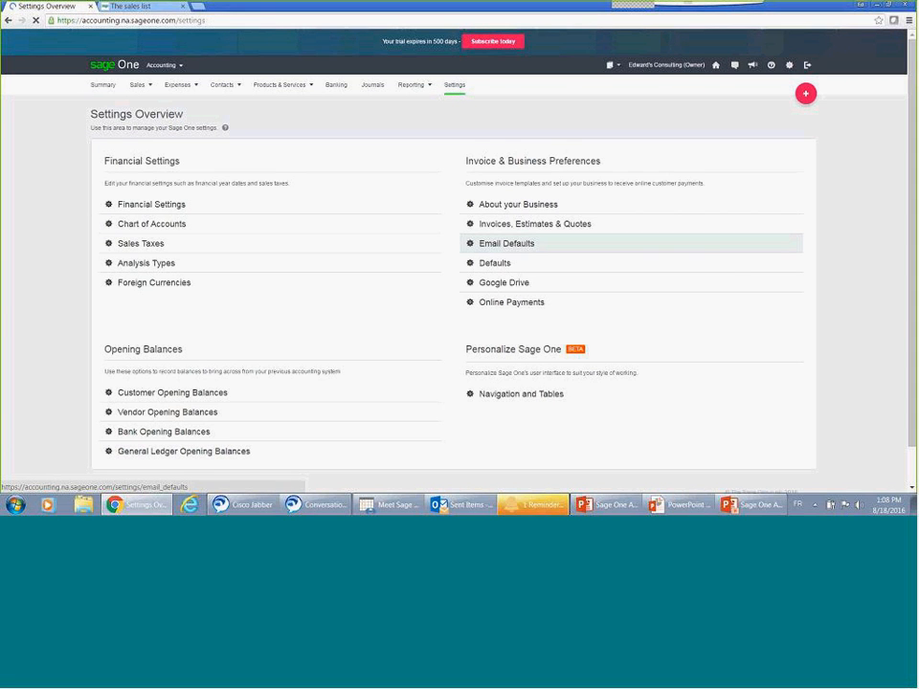
left_click(507, 251)
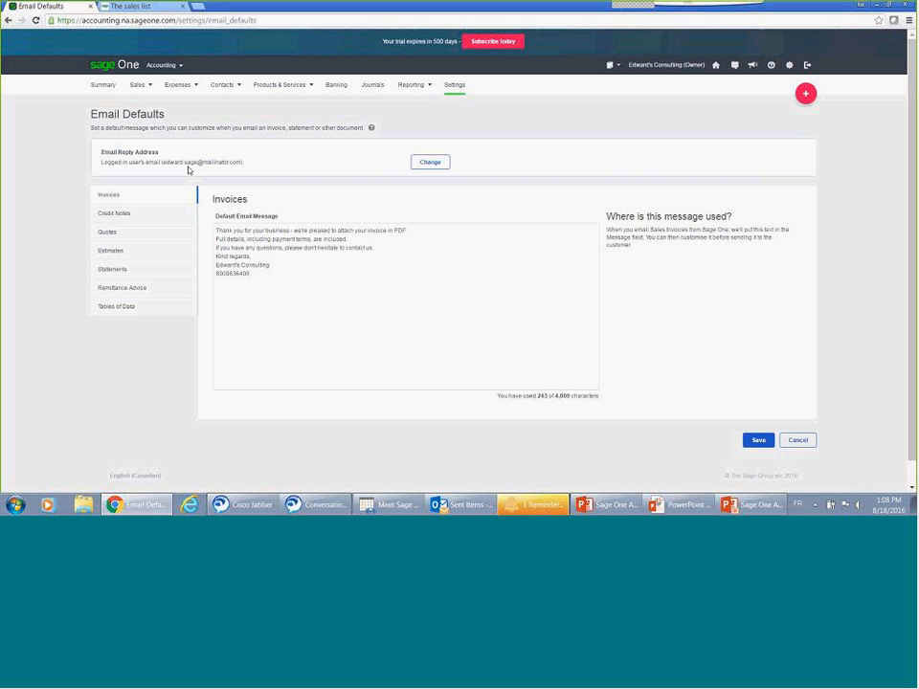
left_click(158, 275)
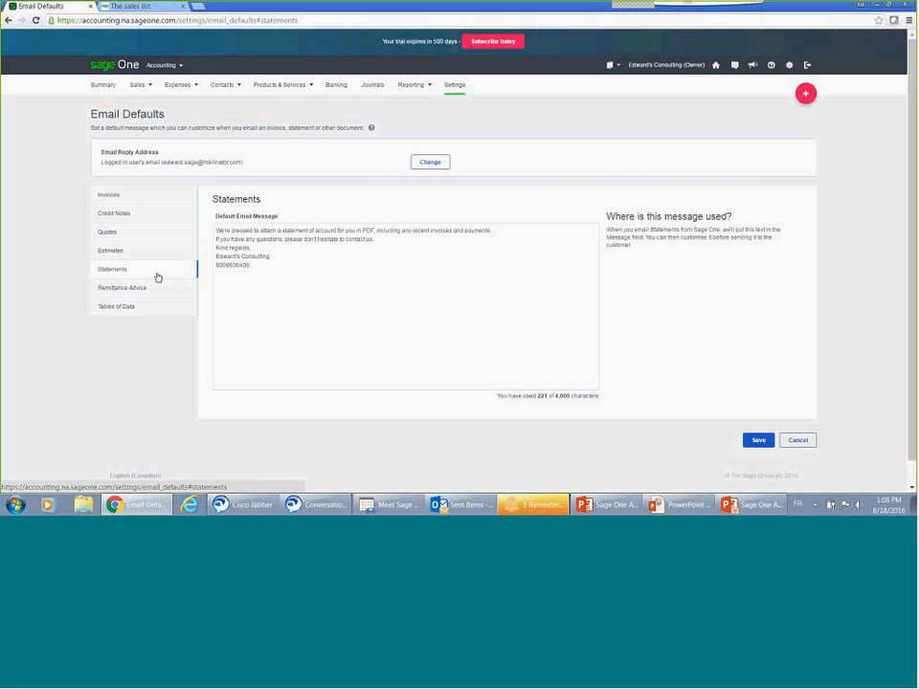
Step: View the form for changing the email reply address, and cancel it without entering an address
left_click(430, 164)
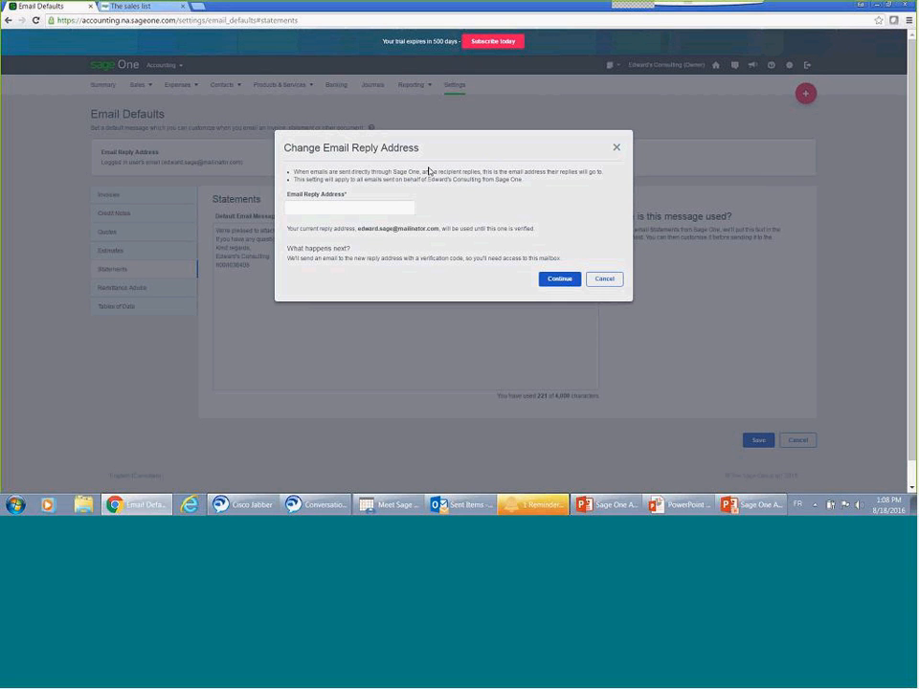
left_click(389, 208)
left_click(600, 280)
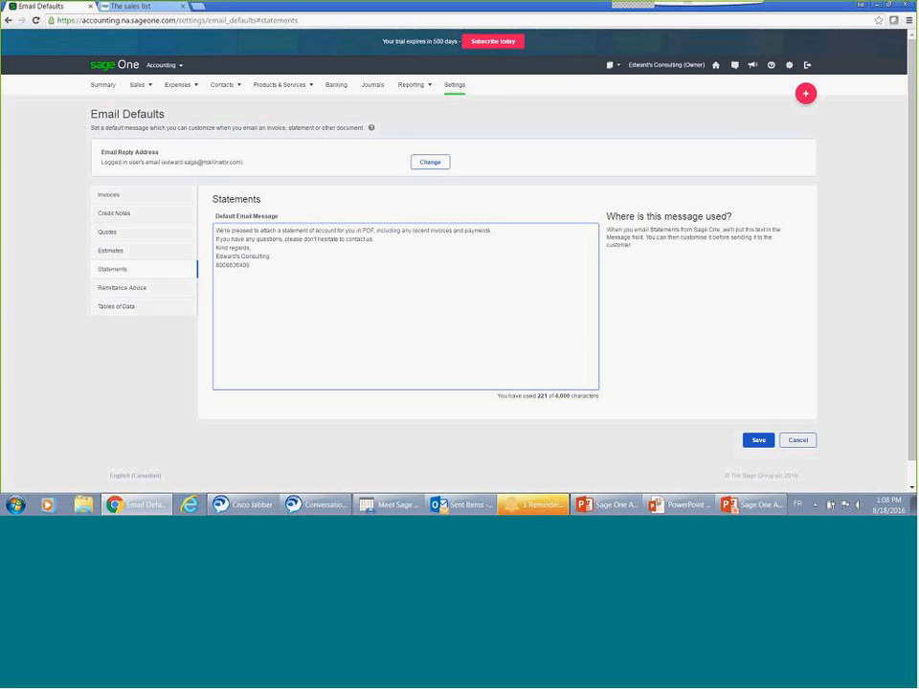
Step: Review the default email messages for estimates, quotes, credit notes and invoices
left_click(177, 248)
left_click(173, 234)
left_click(163, 213)
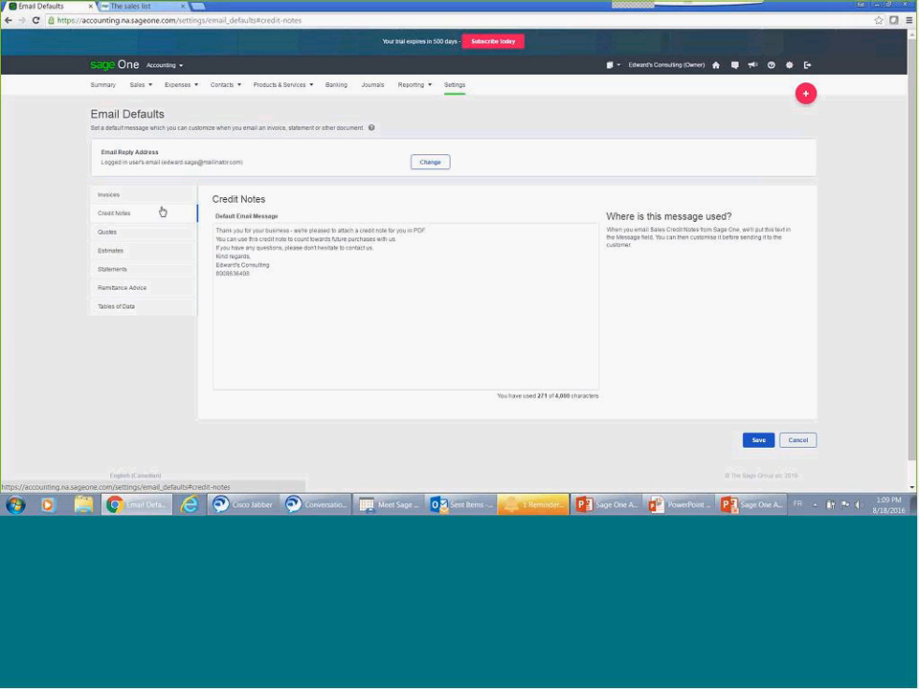
left_click(158, 198)
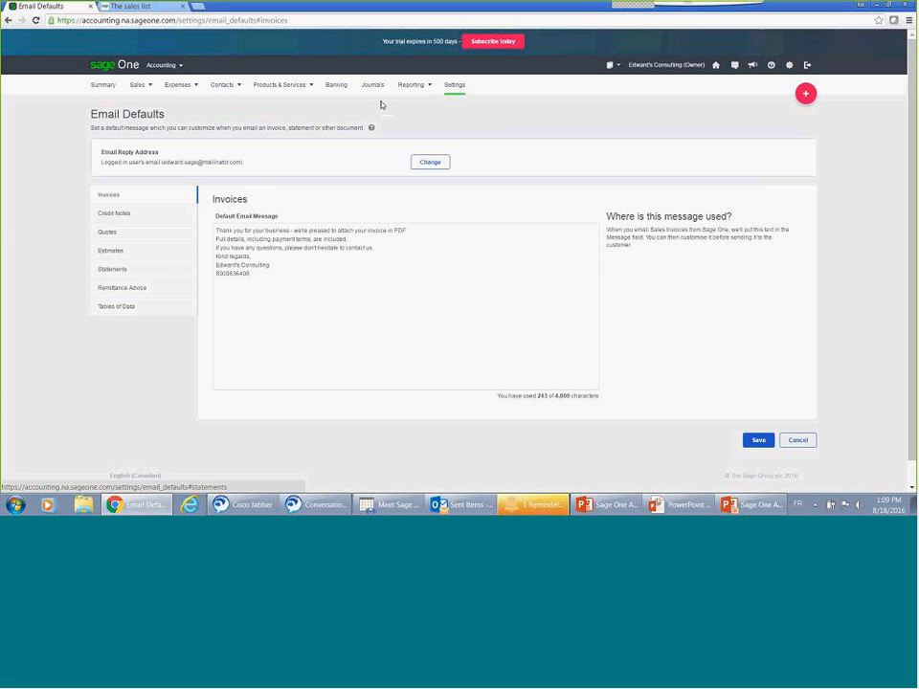
Step: Open the Online Payments settings and examine the PayPal account's email and default bank account fields
left_click(449, 88)
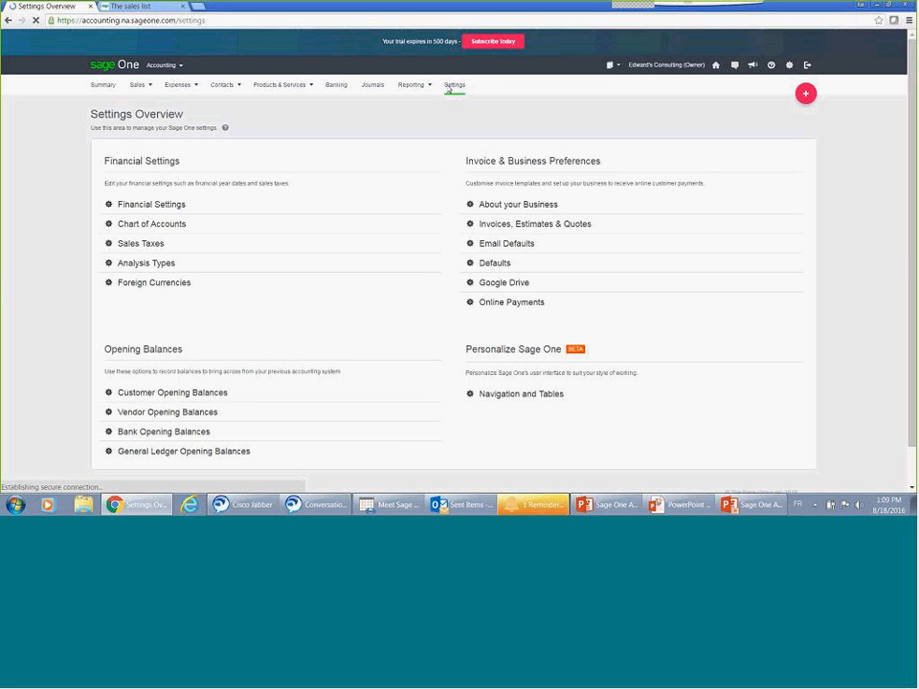
left_click(550, 303)
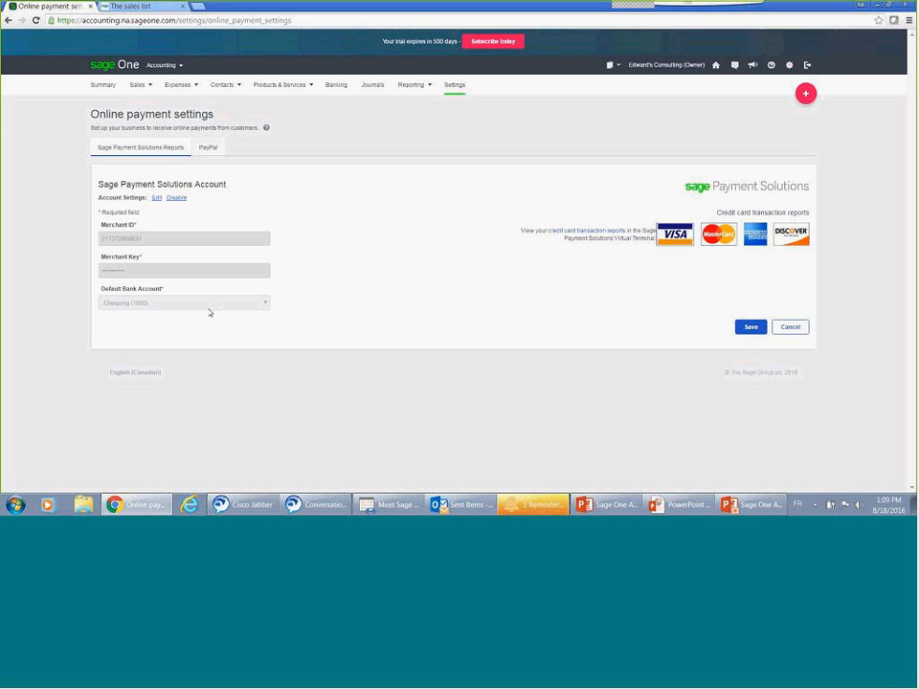
left_click(215, 151)
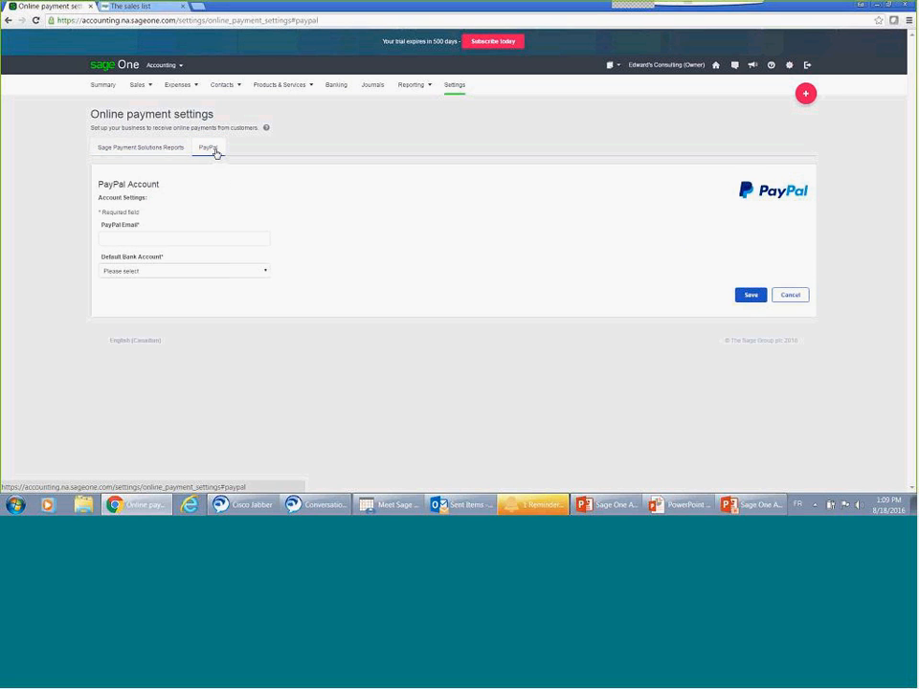
left_click(195, 238)
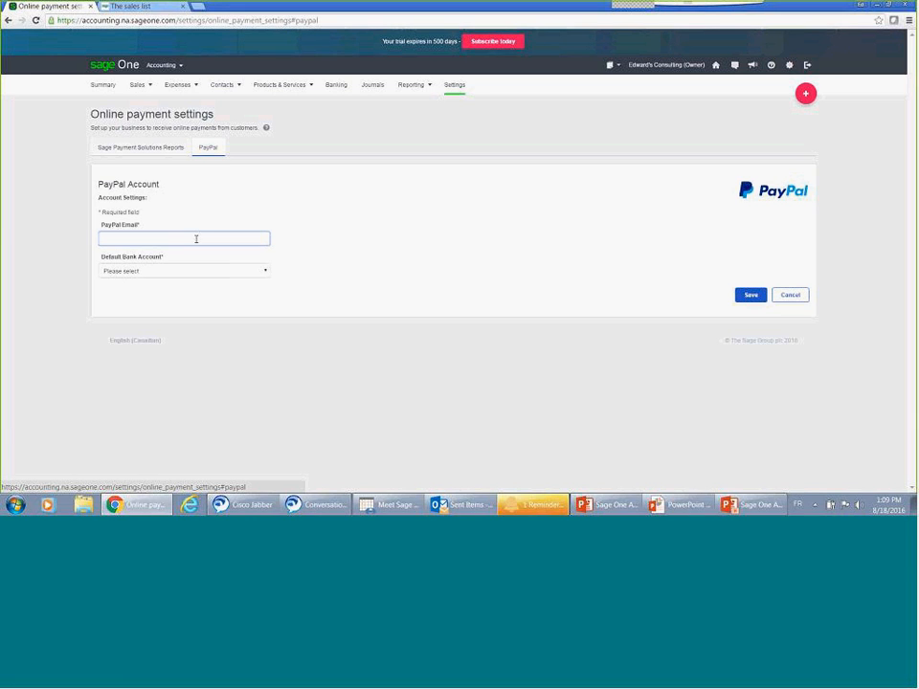
left_click(191, 273)
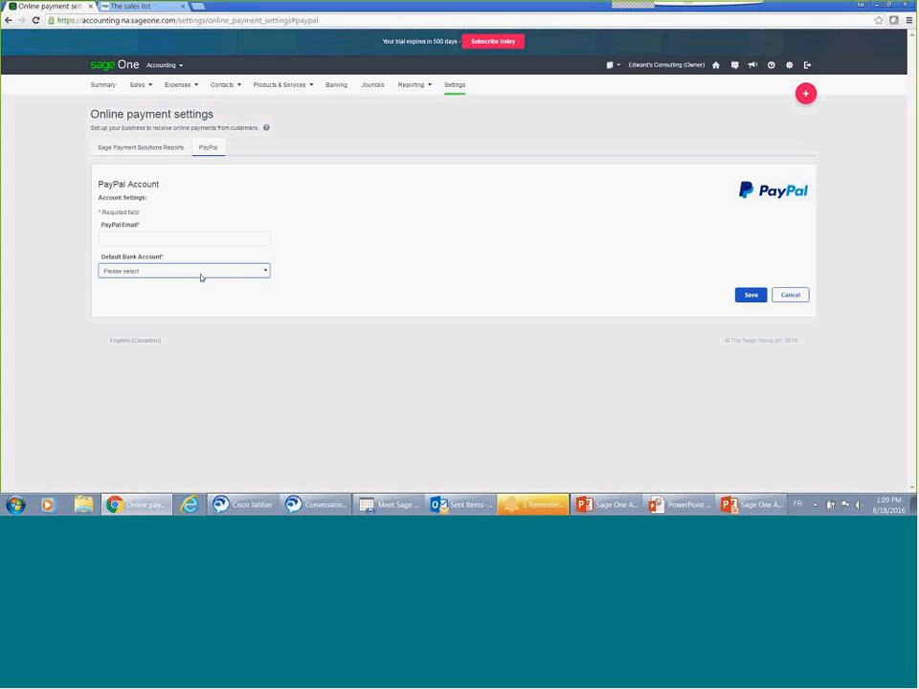
Step: Set the navigation style to Advanced in the Navigation and Tables settings and save the change
left_click(452, 89)
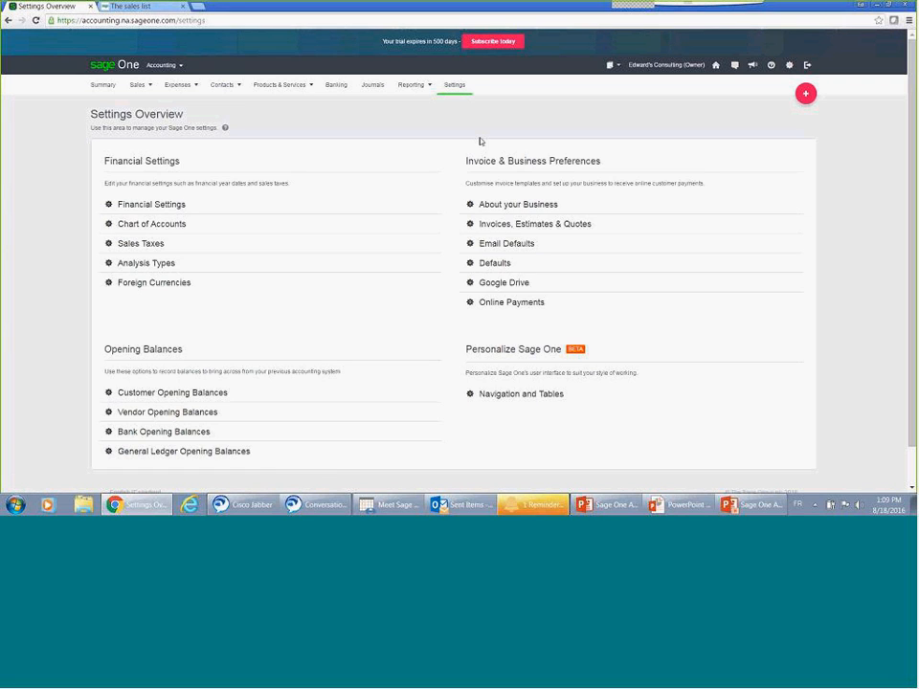
left_click(501, 397)
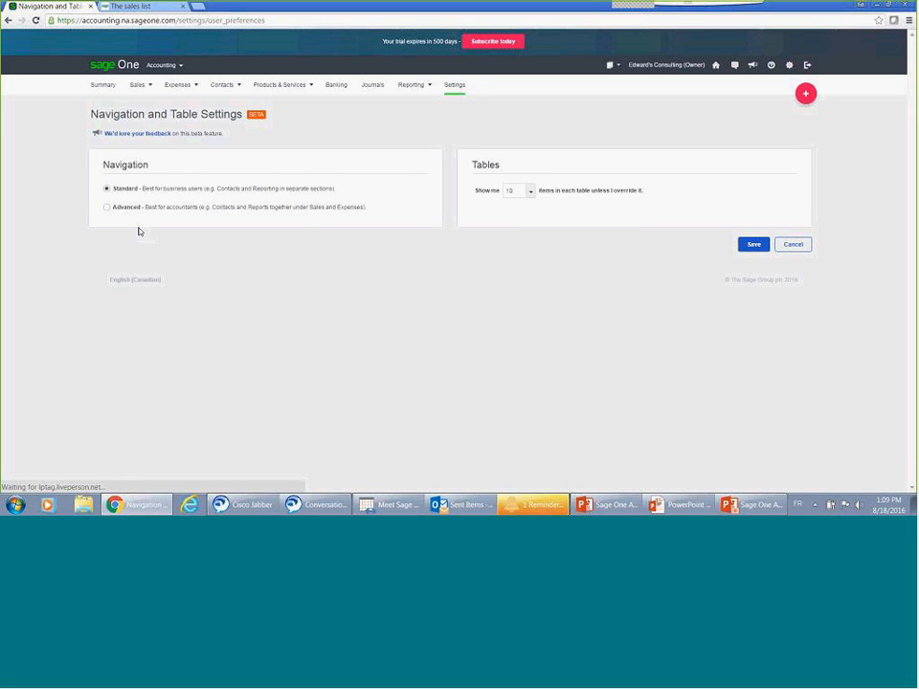
left_click(107, 208)
left_click(745, 245)
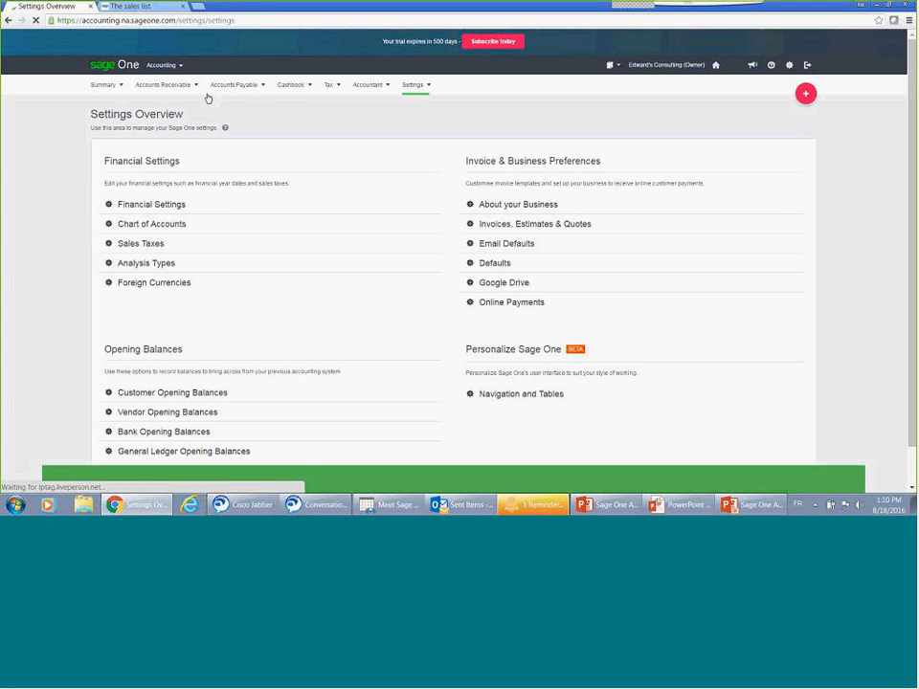
mouse_move(194, 95)
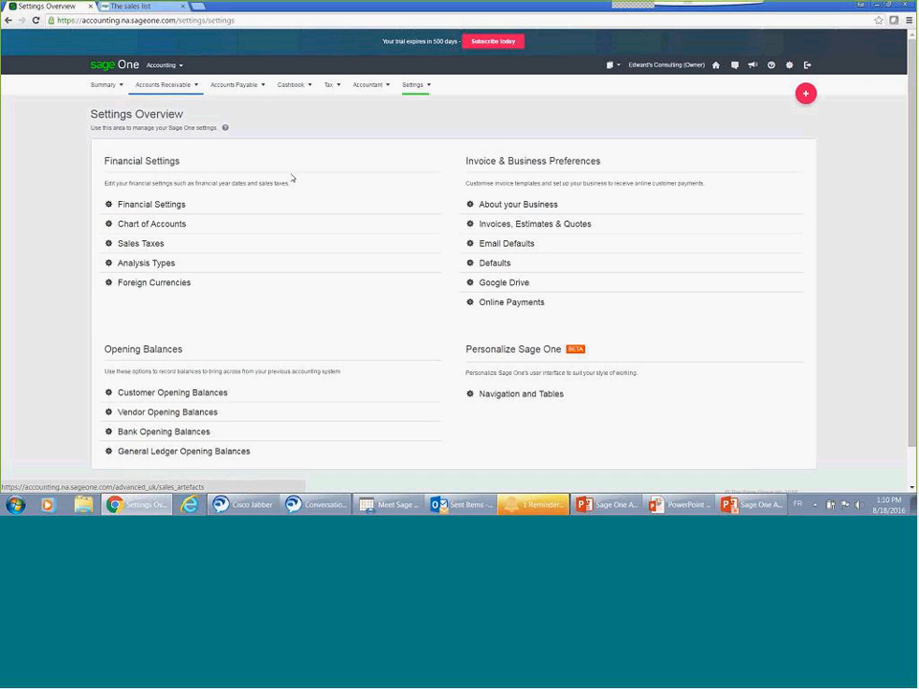
Step: Set the navigation style to Standard in the Navigation and Tables settings and save the change
left_click(494, 394)
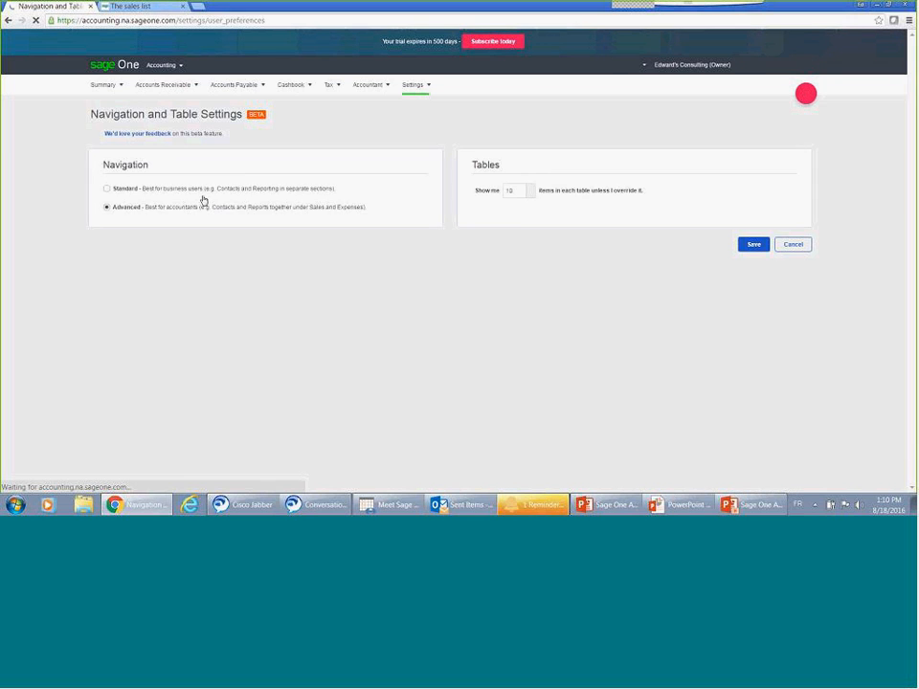
left_click(197, 191)
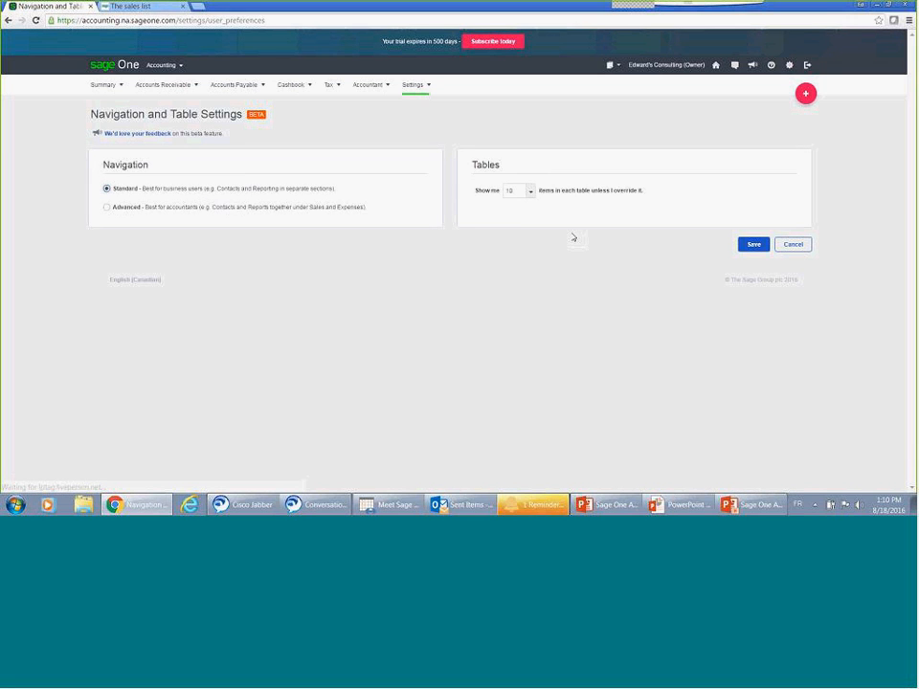
left_click(747, 244)
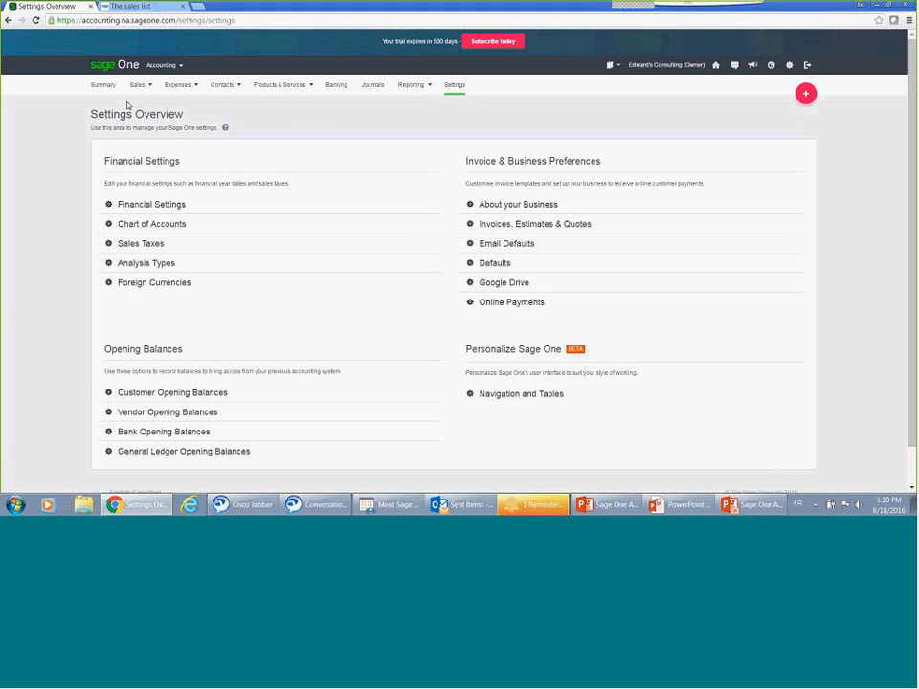
Step: Start a customer import from the Summary's customer setup steps and download the template CSV
left_click(103, 86)
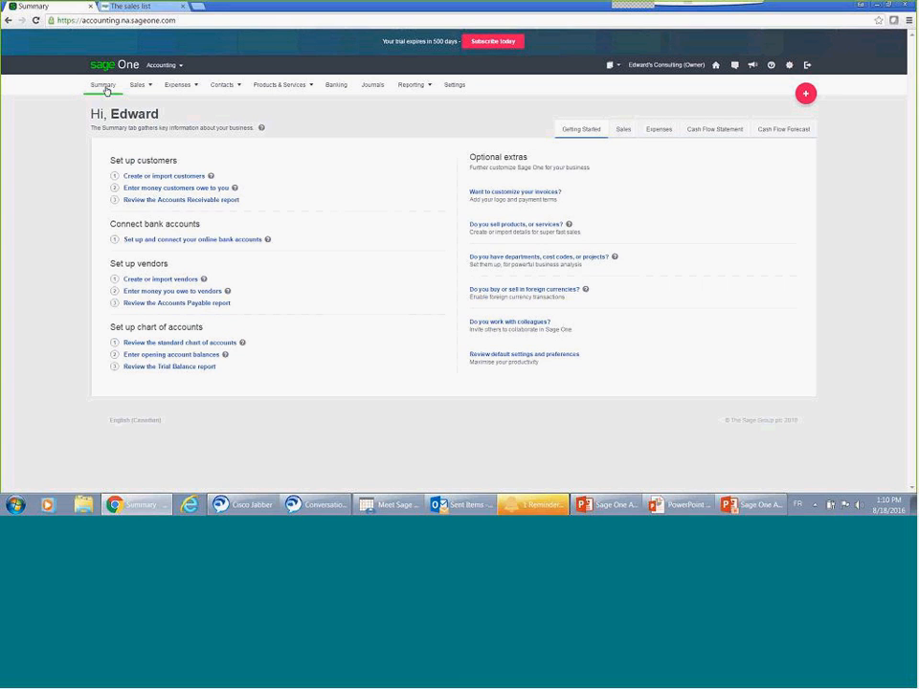
left_click(146, 183)
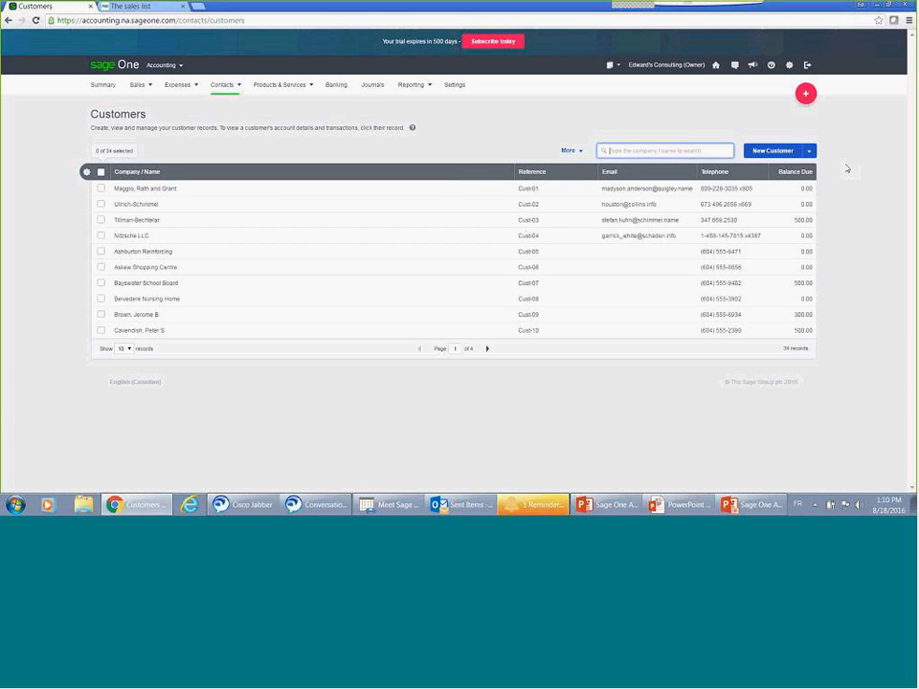
left_click(811, 152)
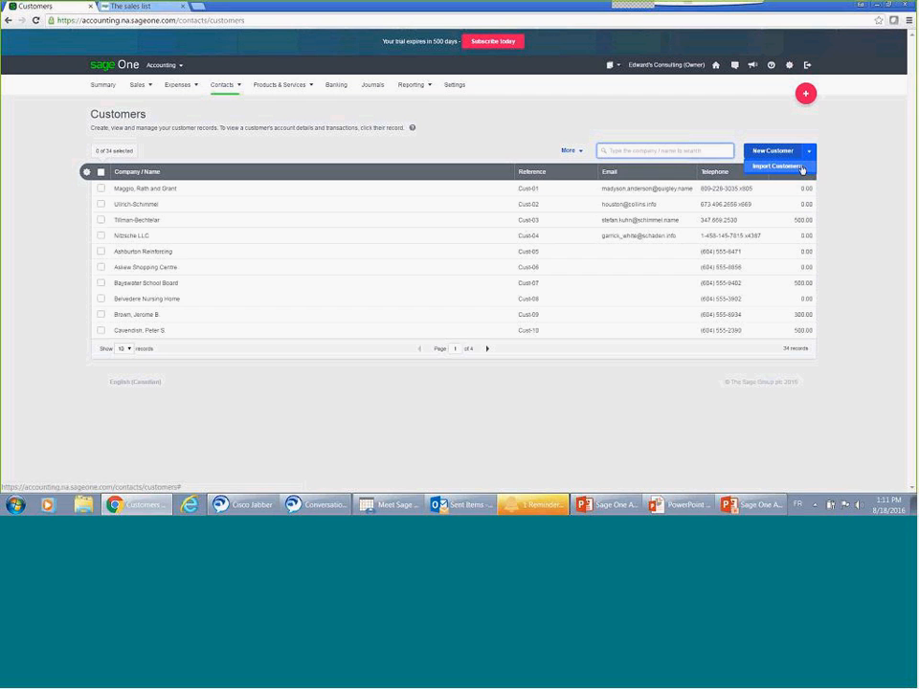
left_click(801, 167)
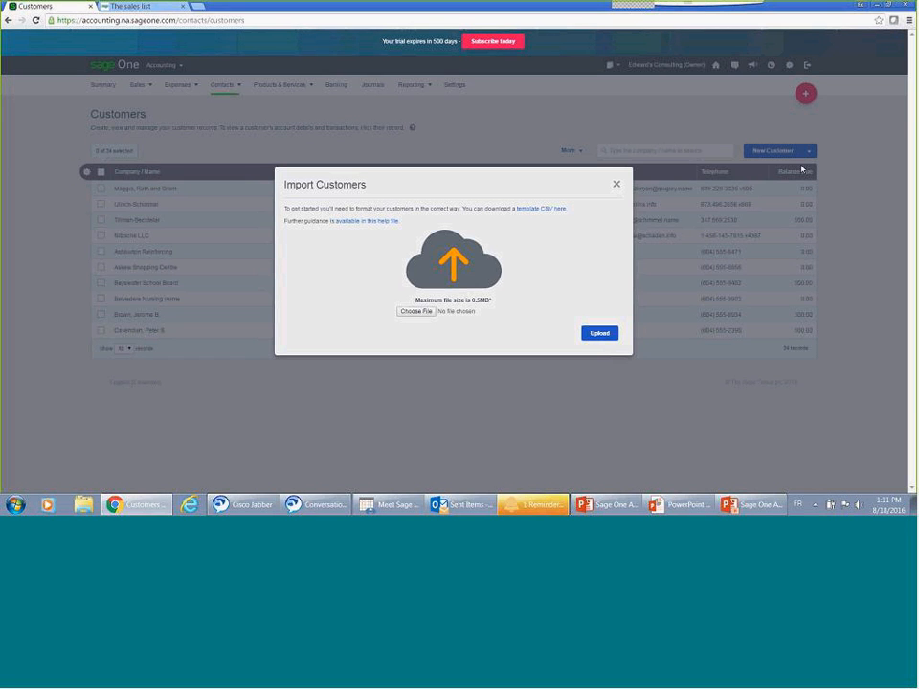
left_click(546, 210)
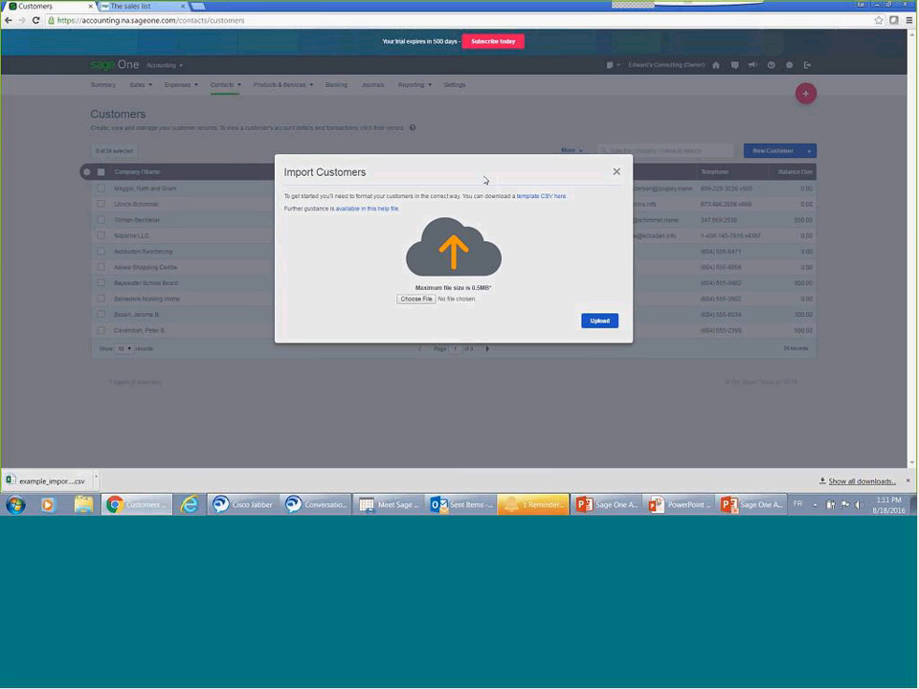
Step: View the downloaded customer template in Excel with columns fitted to their contents, close it without saving, and dismiss the customer import
left_click(50, 482)
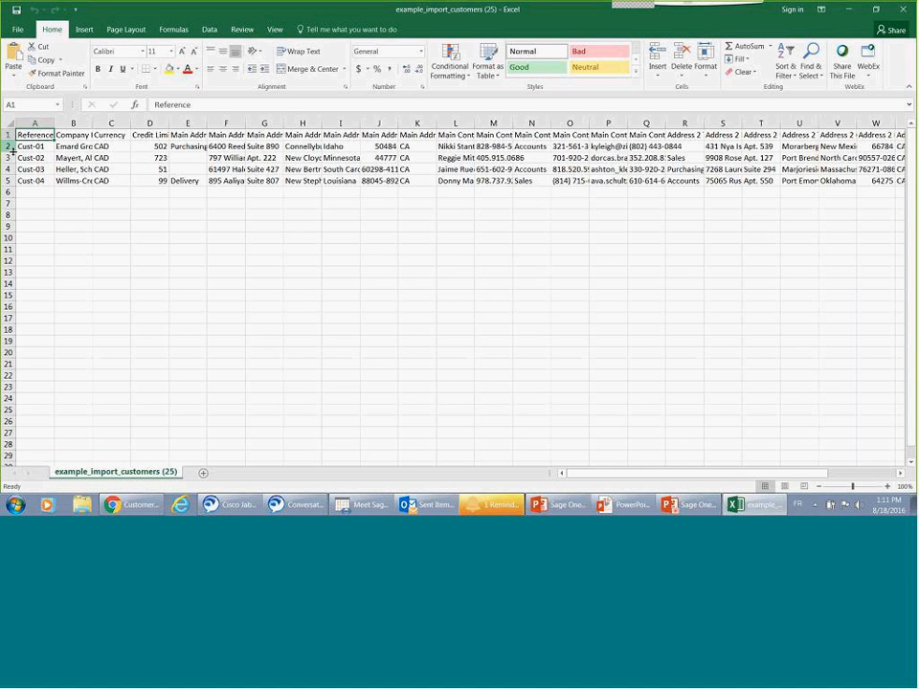
left_click(8, 124)
double_click(54, 124)
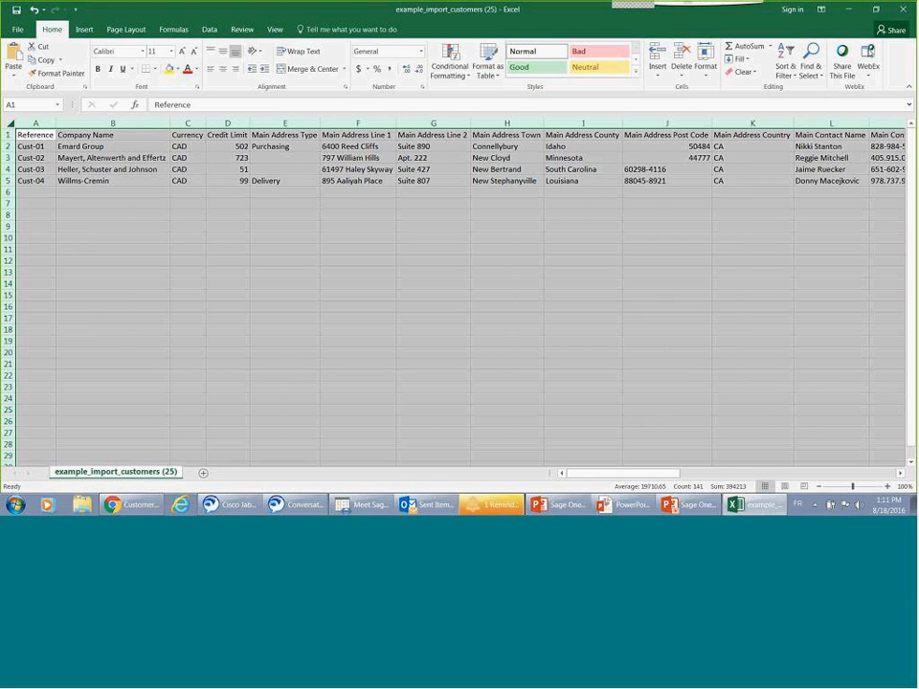
left_click(903, 12)
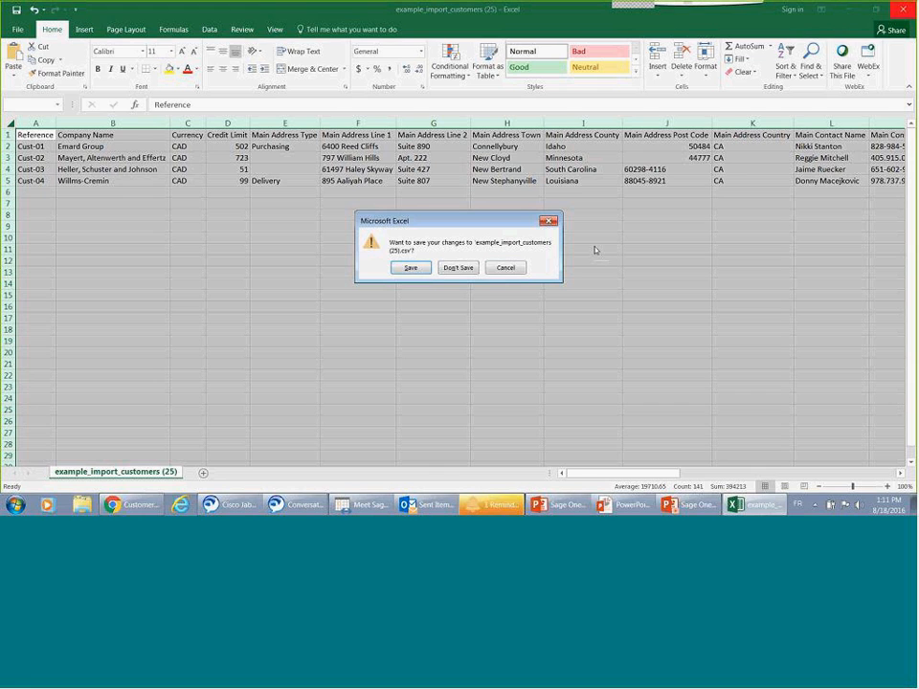
left_click(448, 269)
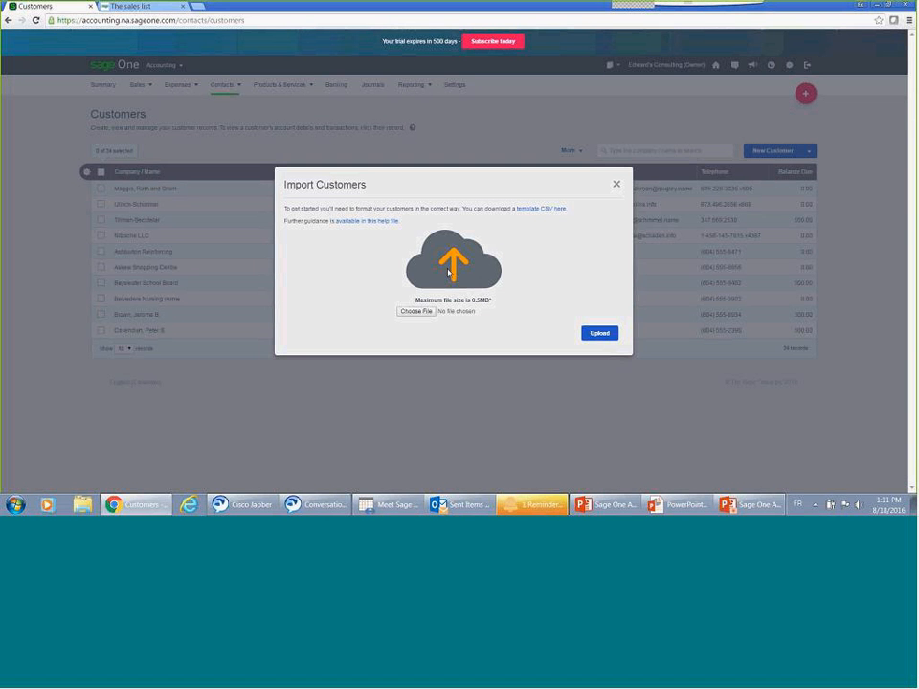
left_click(618, 185)
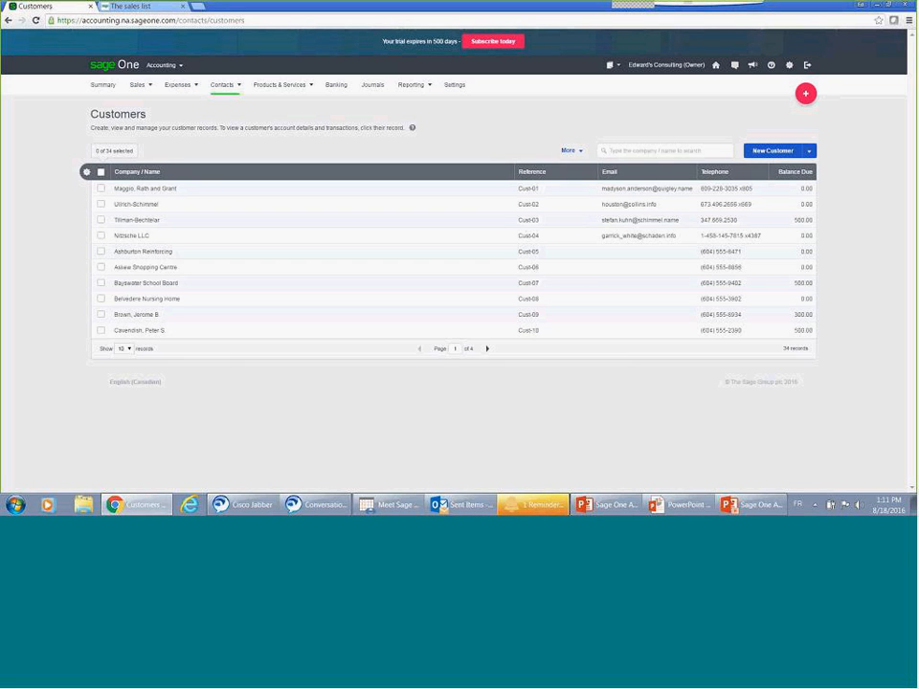
Step: Open the form for a new customer and examine its address country and currency options
left_click(769, 151)
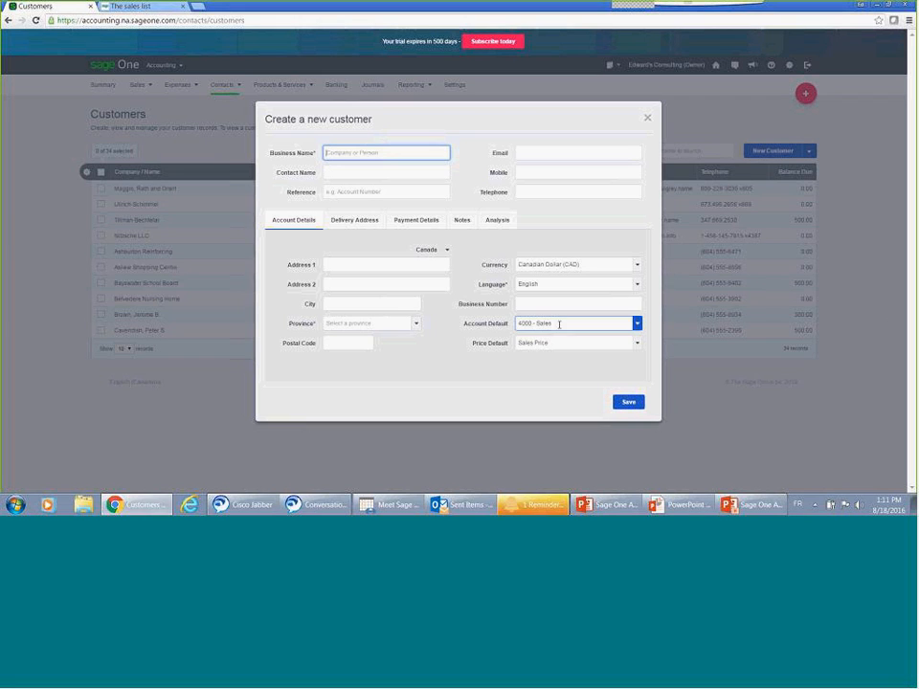
left_click(447, 251)
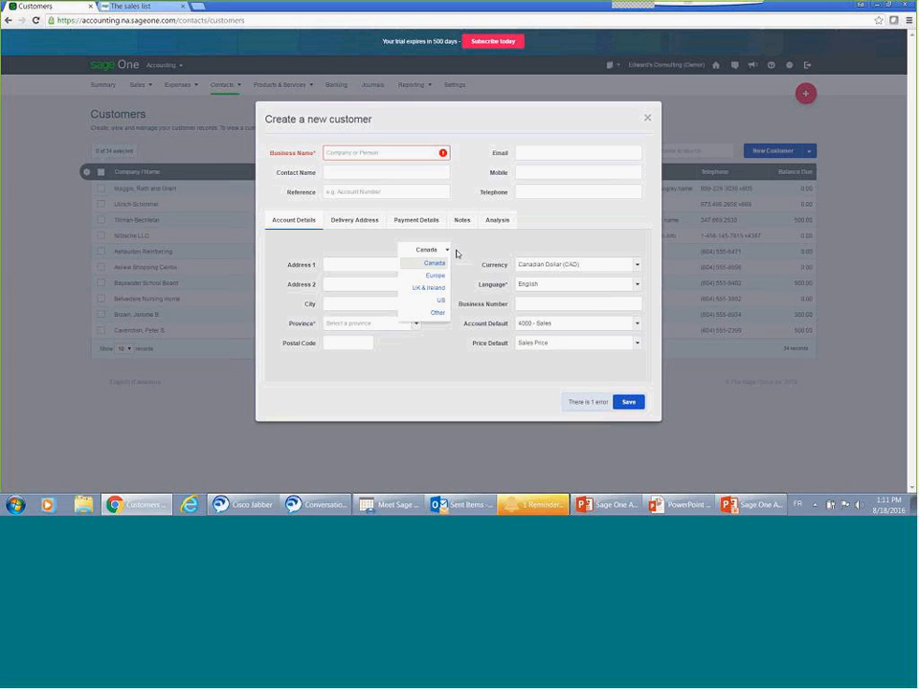
left_click(485, 248)
left_click(637, 265)
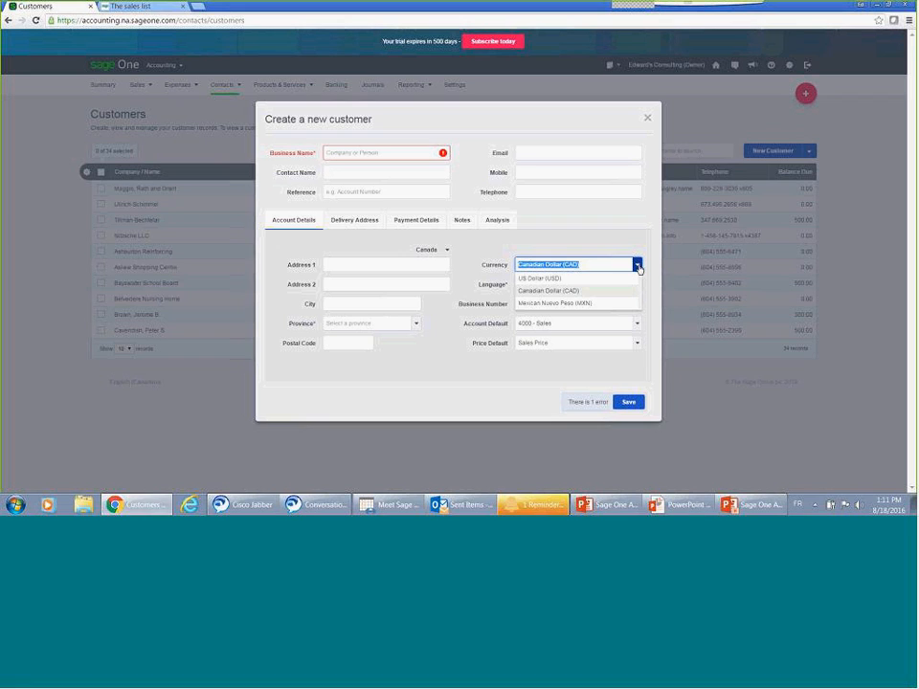
left_click(424, 352)
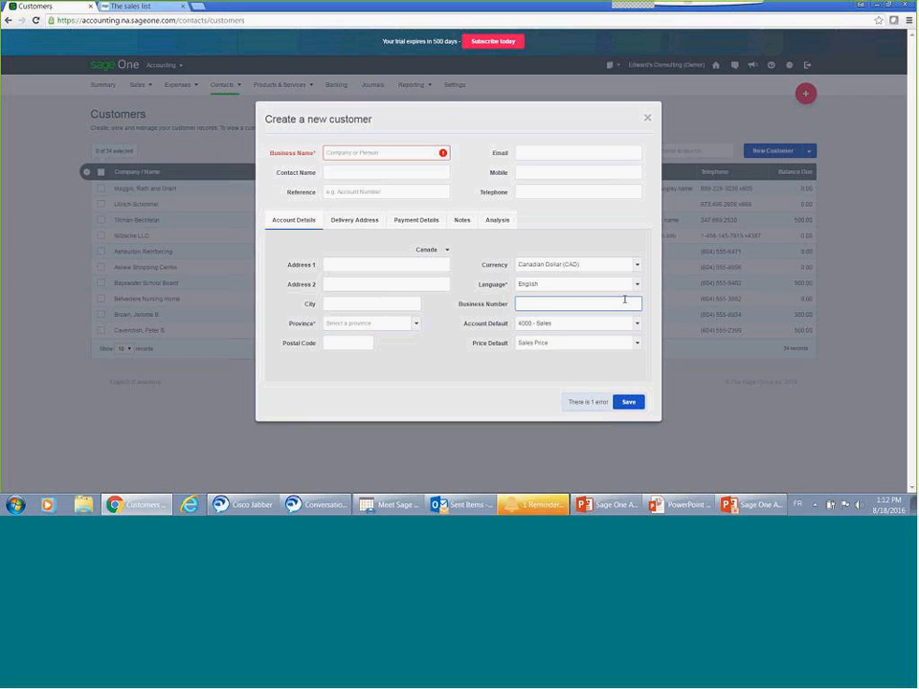
Step: Set the new customer's language to Spanish (US) and the price default to Wholesale
left_click(639, 287)
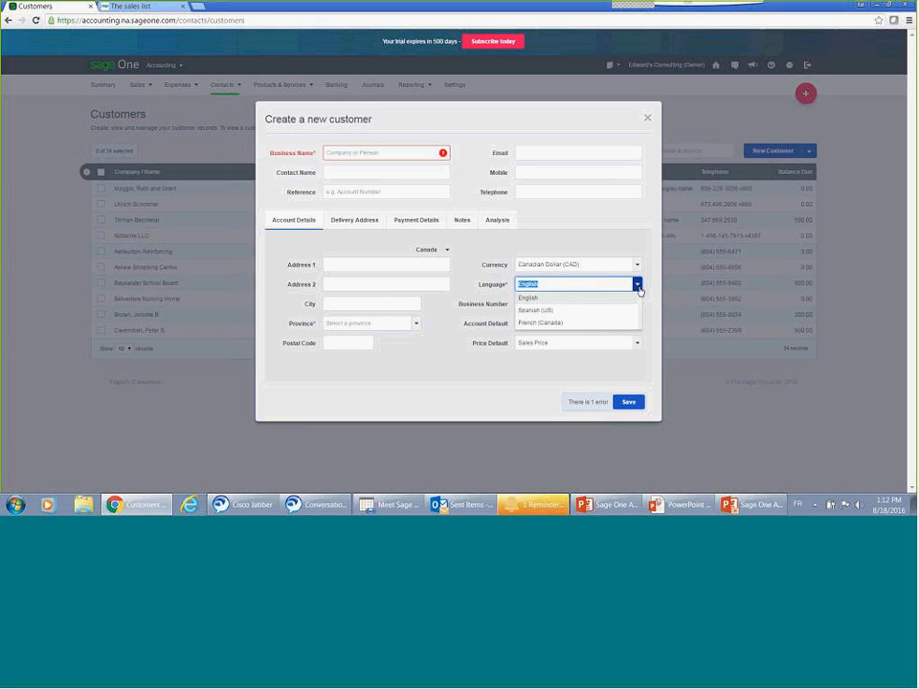
left_click(473, 359)
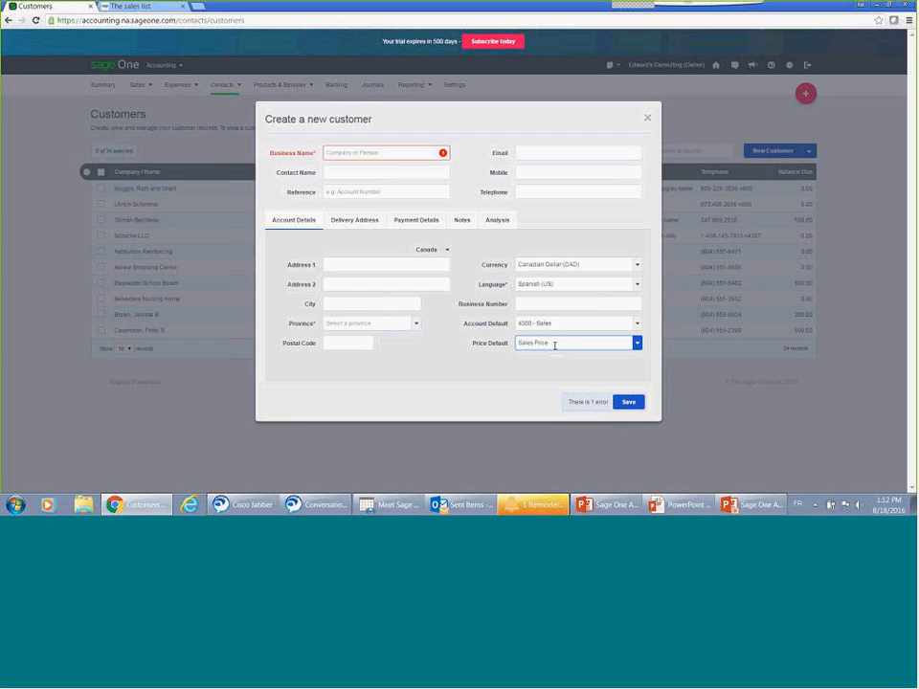
left_click(636, 343)
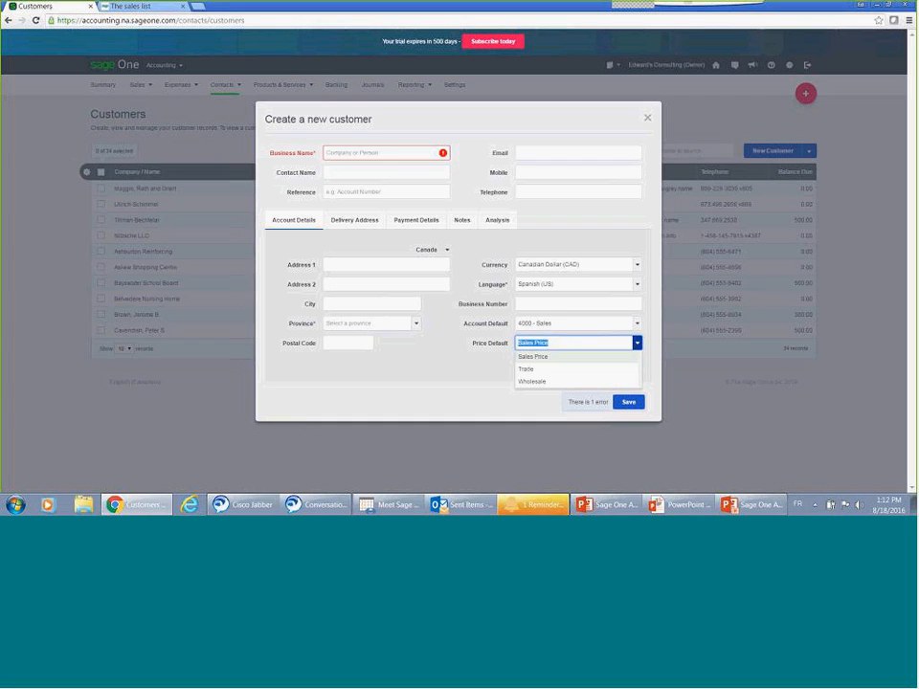
left_click(572, 383)
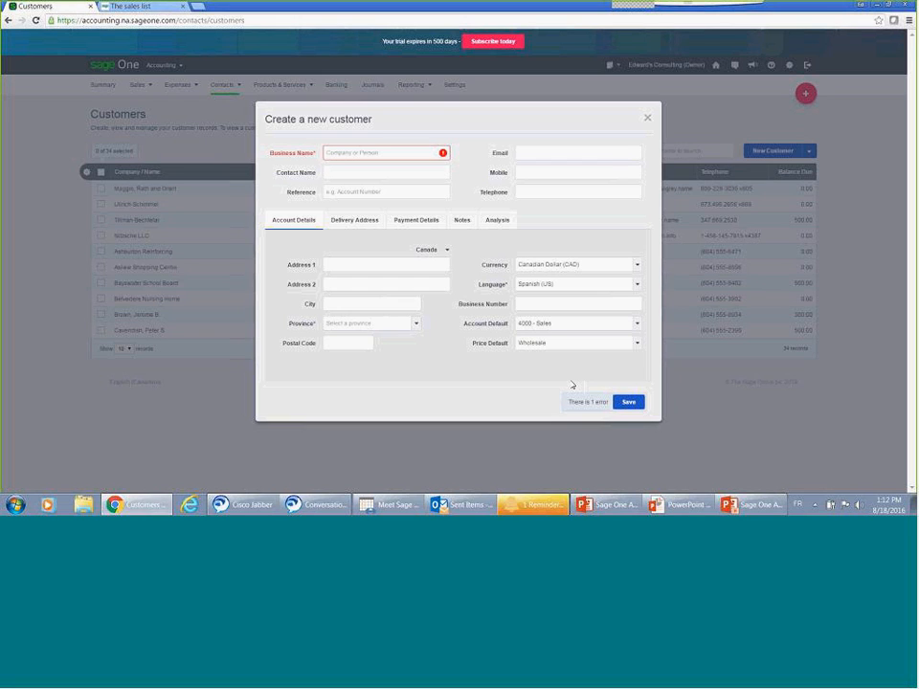
Step: Review the new customer's delivery address, payment details, notes and customer group options, and close the form without saving
left_click(353, 231)
left_click(295, 230)
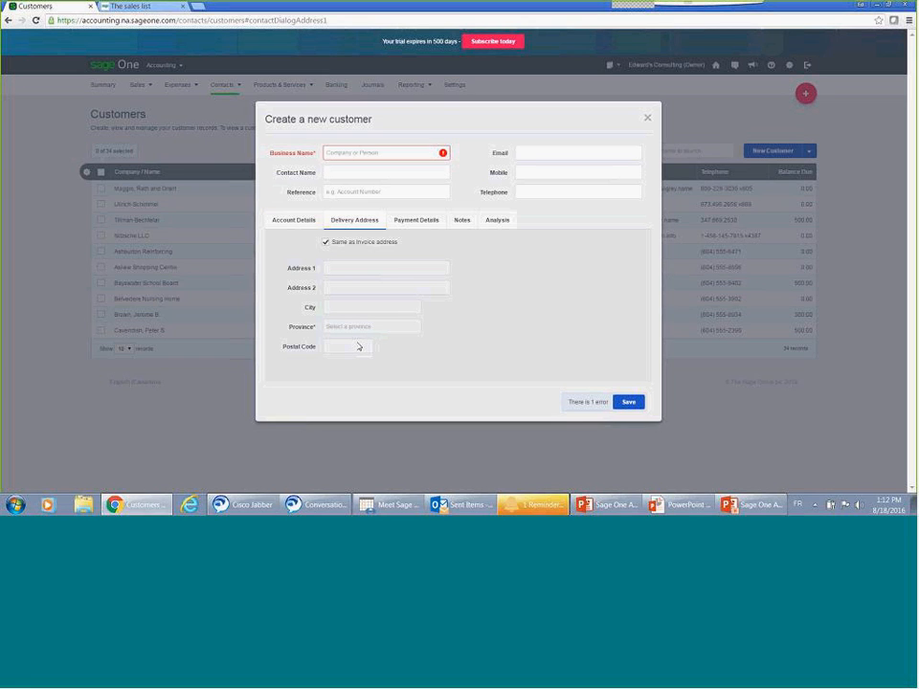
left_click(415, 223)
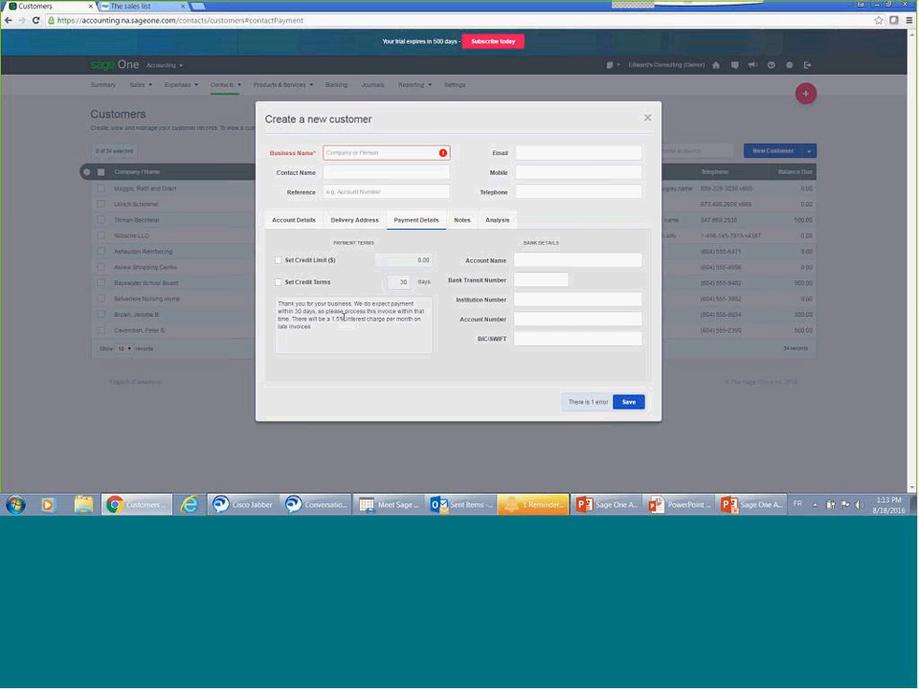
left_click(460, 235)
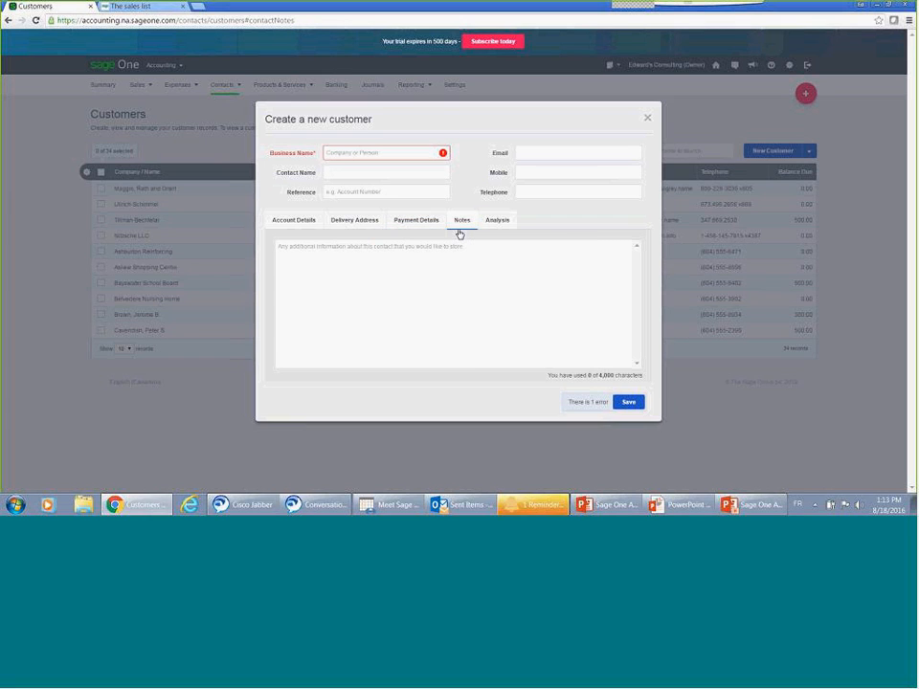
left_click(488, 224)
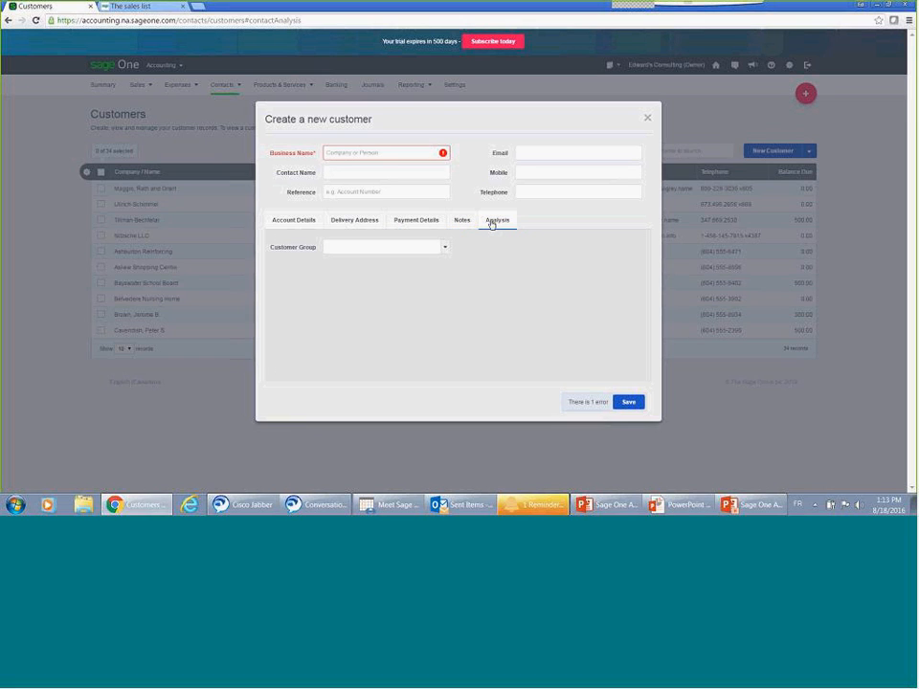
left_click(445, 251)
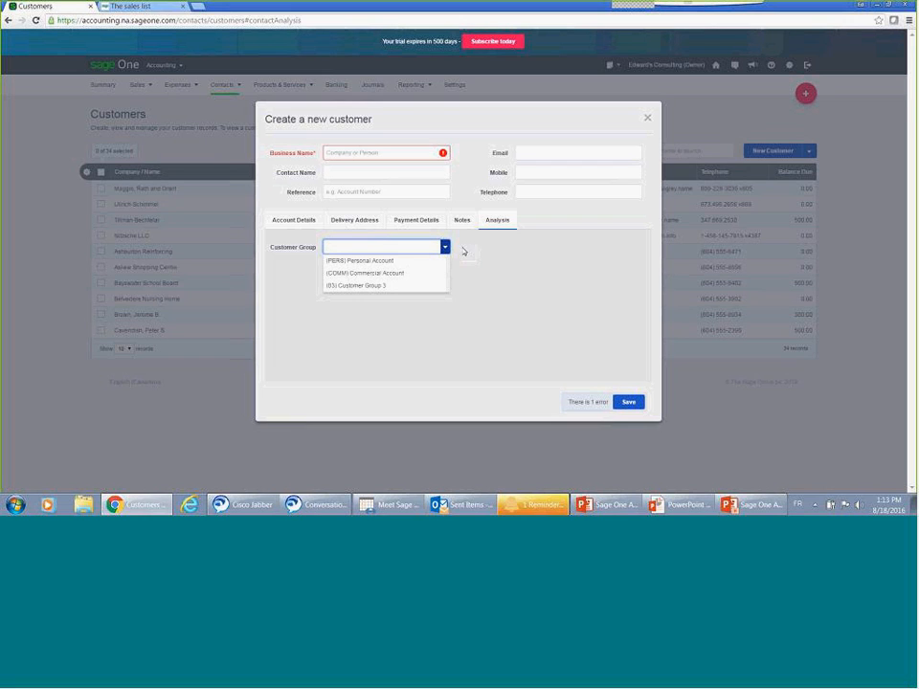
left_click(649, 119)
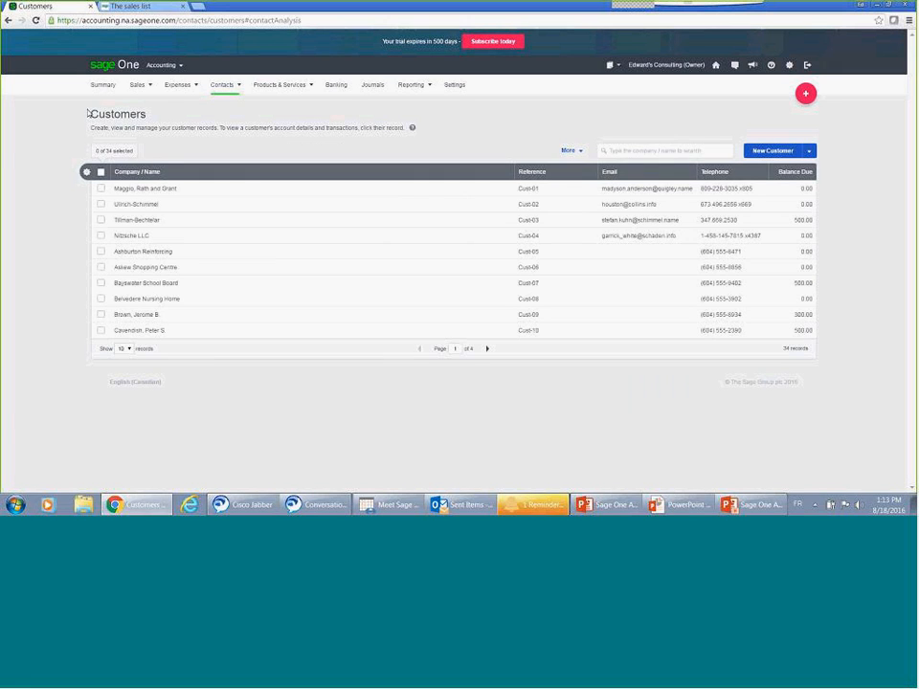
Step: Examine the import option and new entry form for customer opening balances, cancel the entry, and return to the Summary
left_click(94, 87)
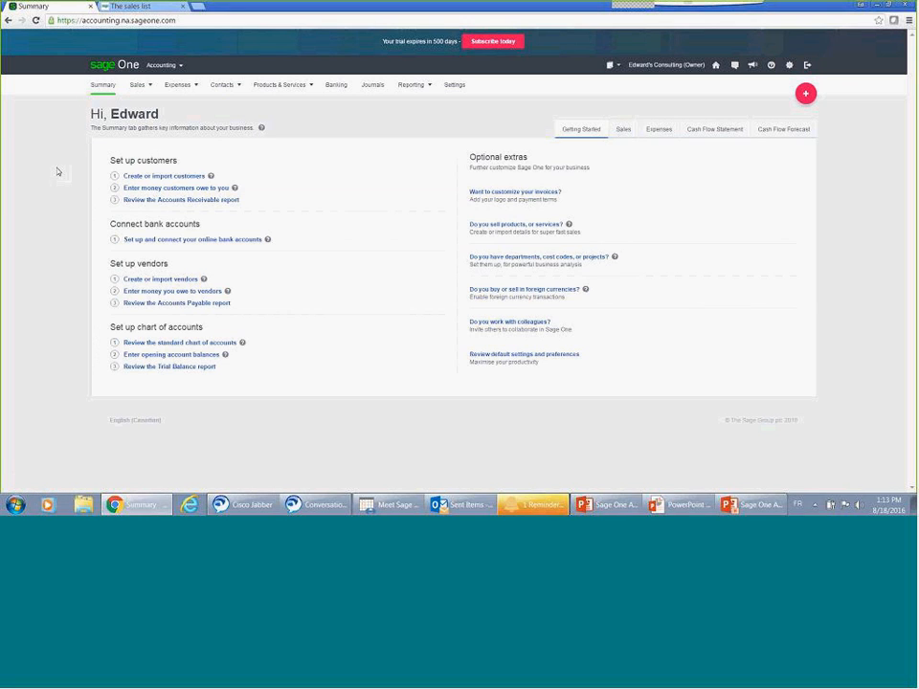
left_click(145, 194)
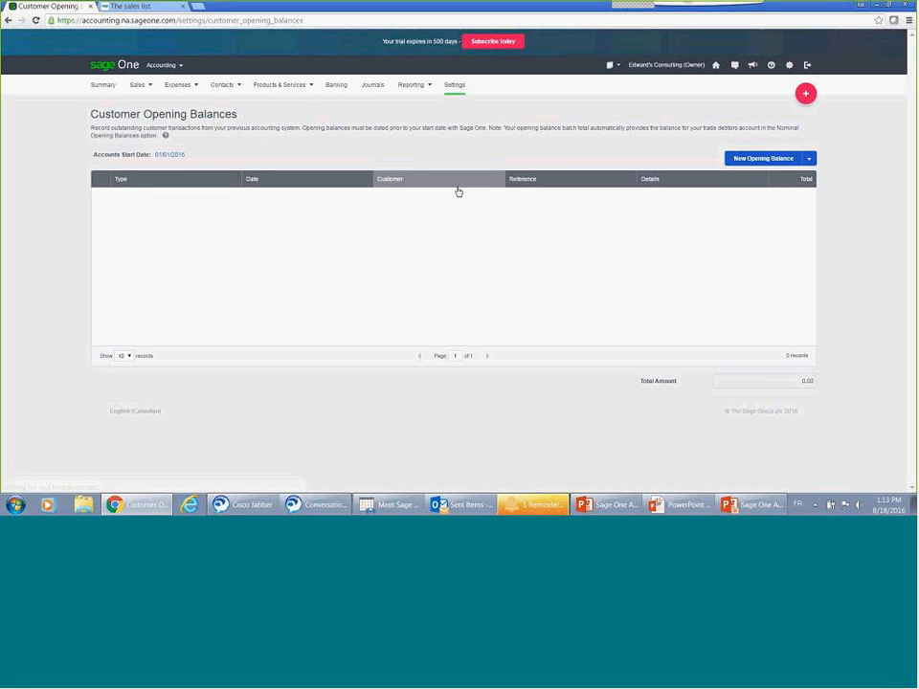
left_click(810, 160)
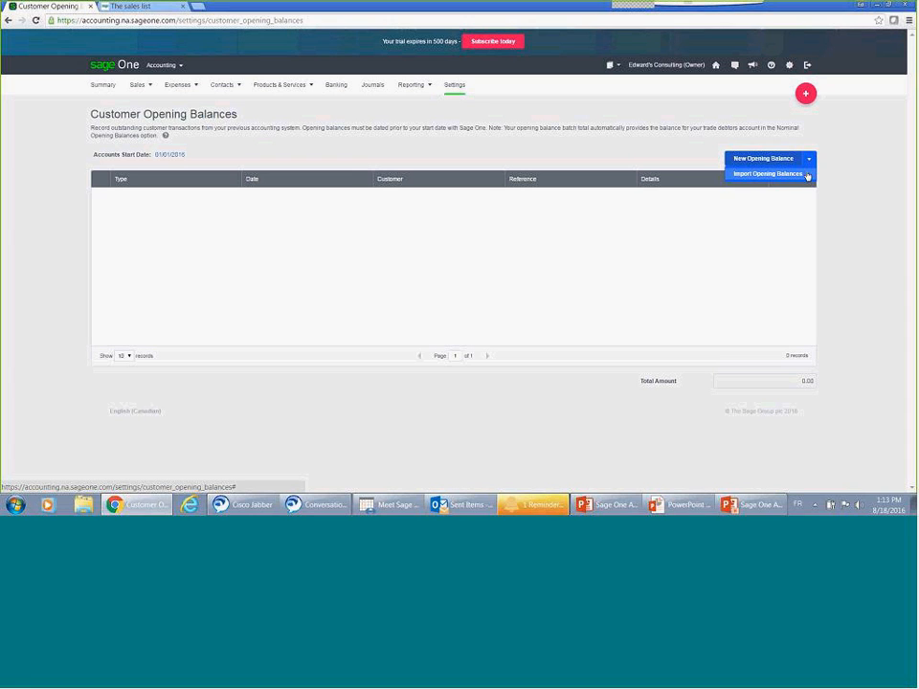
left_click(772, 159)
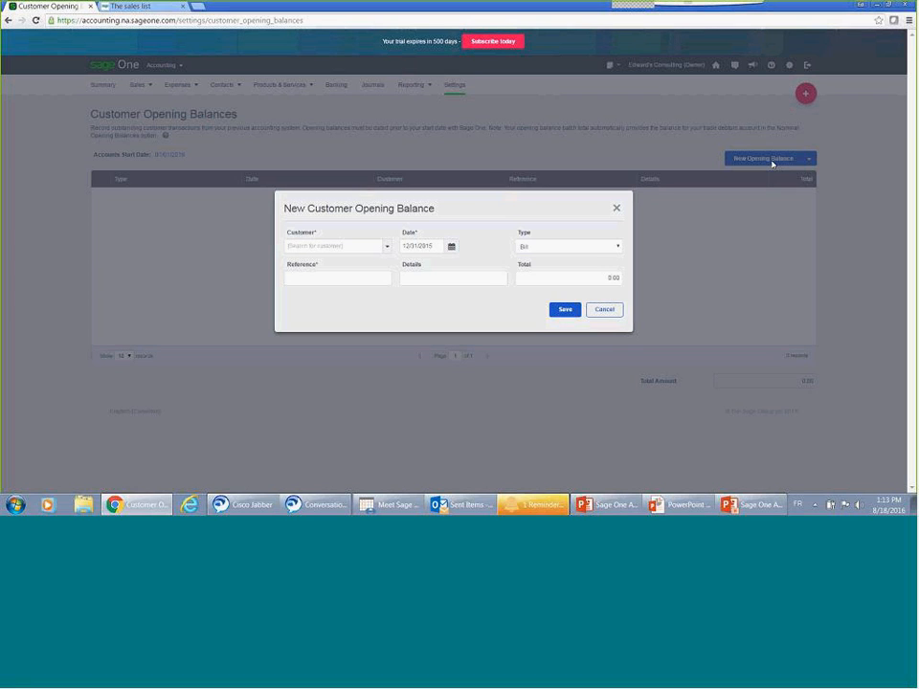
left_click(618, 246)
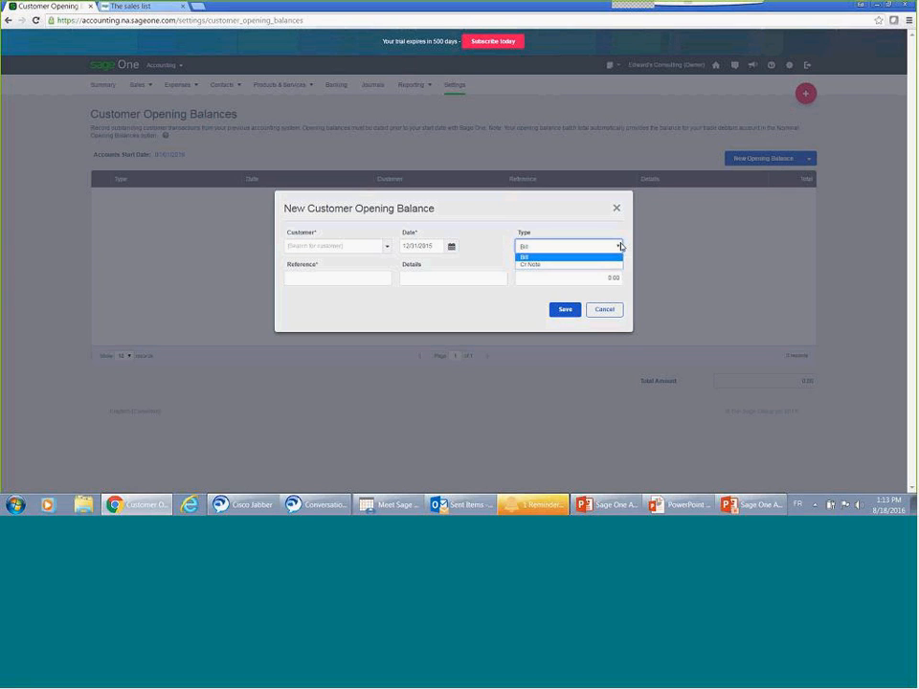
left_click(373, 278)
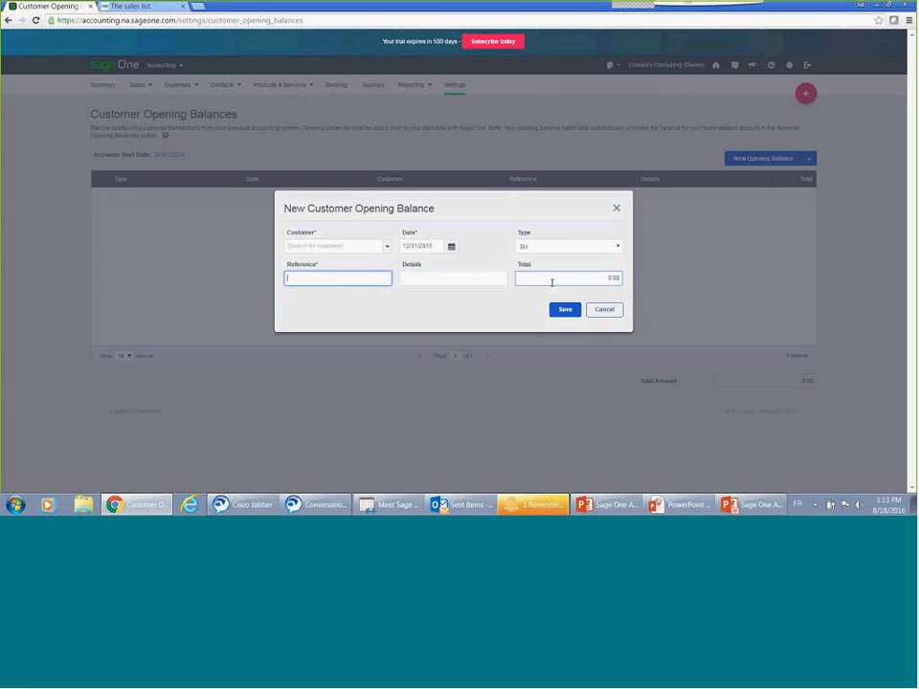
left_click(617, 313)
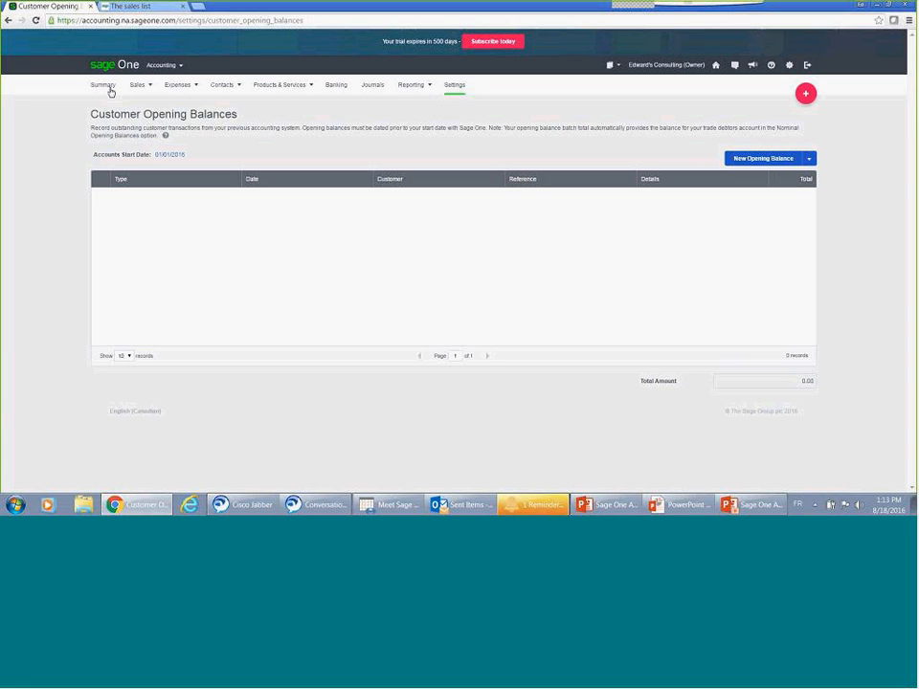
left_click(104, 85)
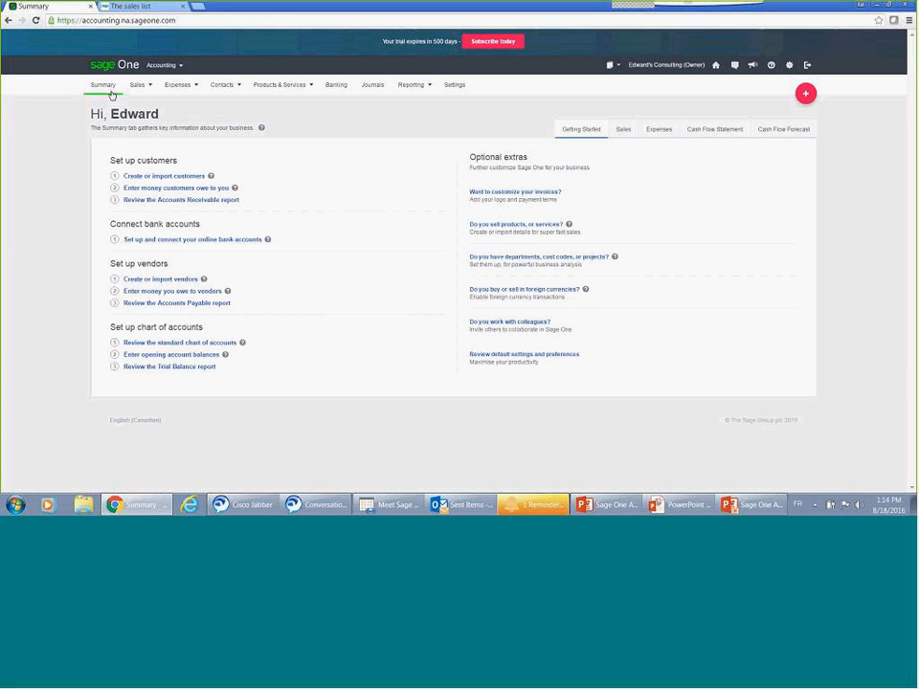
Step: Open the bank account setup and delete the TD Bank and CIBC accounts
left_click(184, 240)
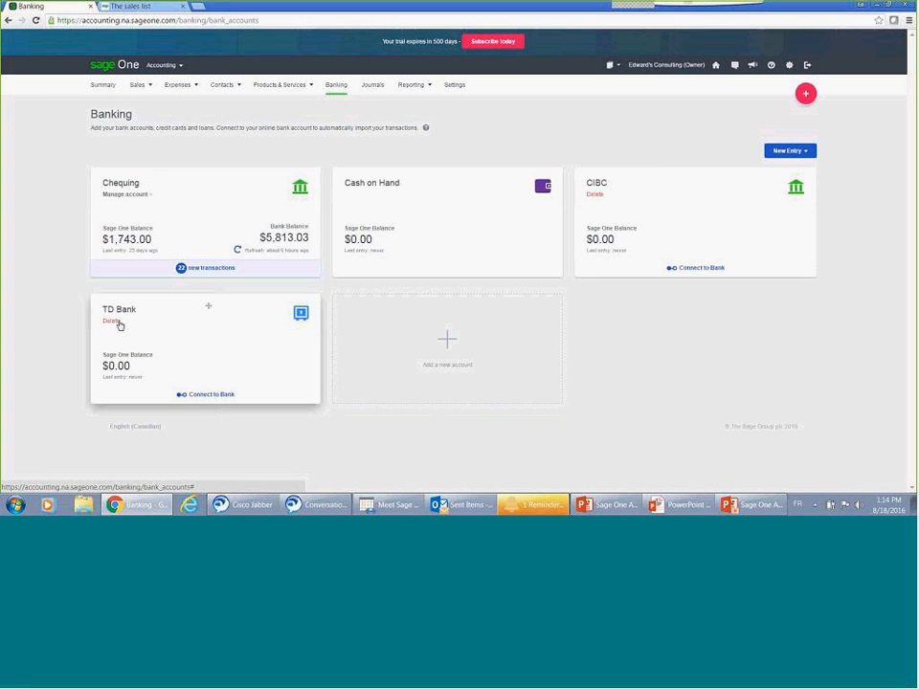
left_click(113, 322)
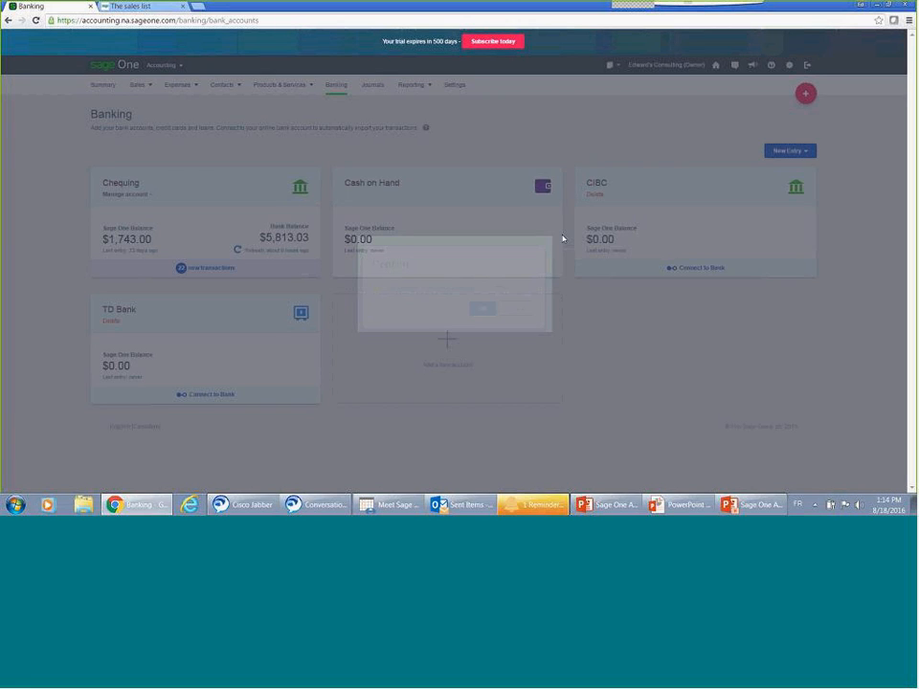
left_click(483, 304)
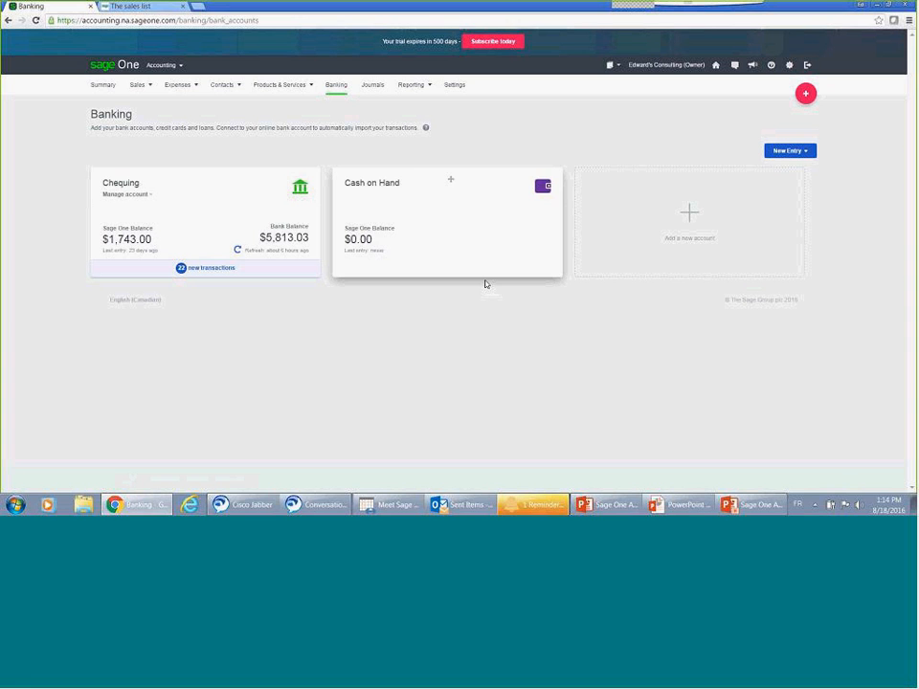
Step: Add a Chequing bank account named CIBC and save it without connecting to the bank
left_click(690, 230)
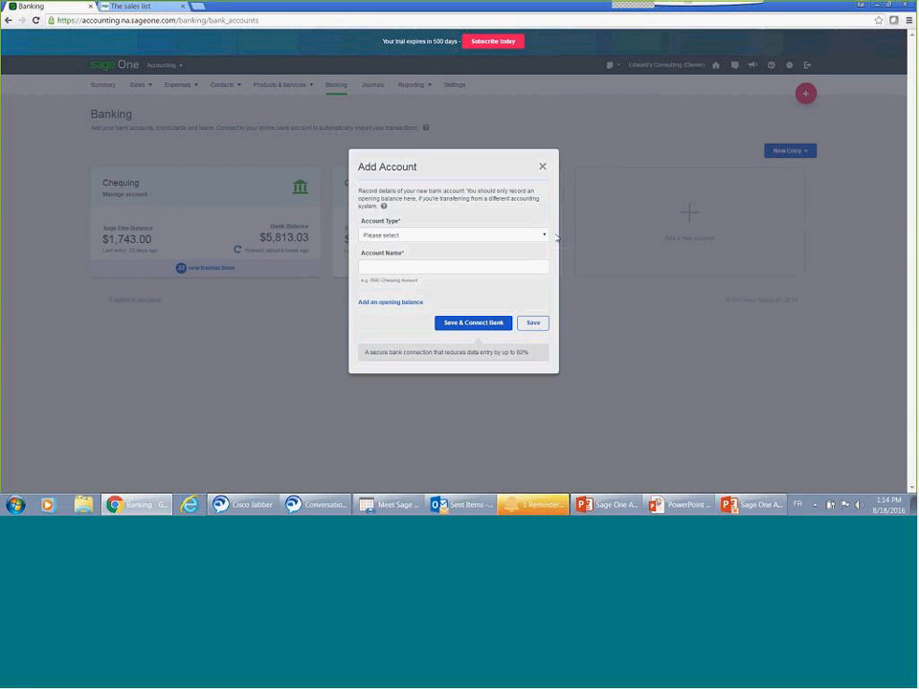
left_click(544, 236)
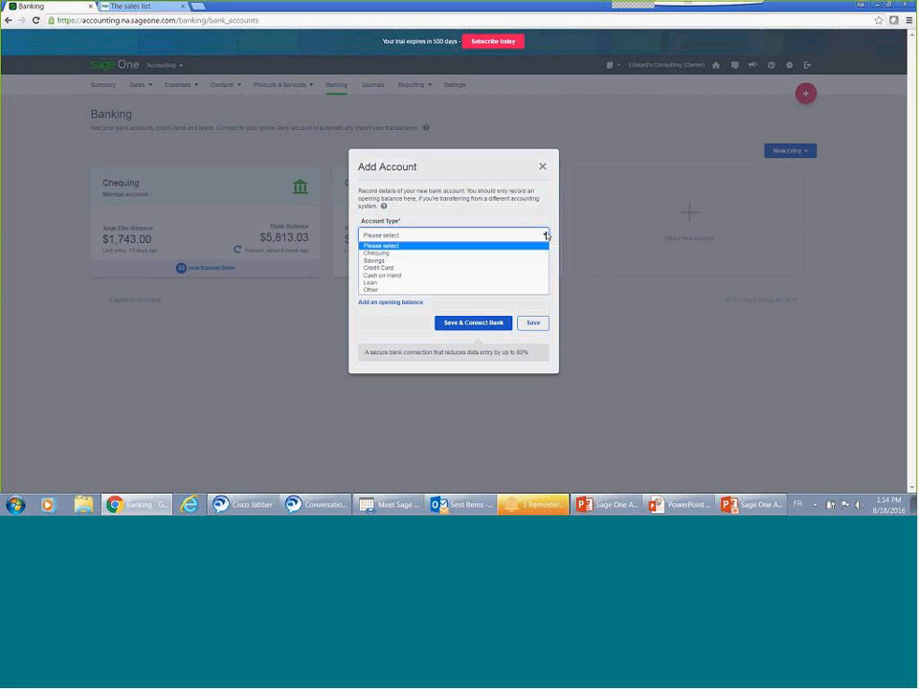
left_click(469, 255)
left_click(471, 267)
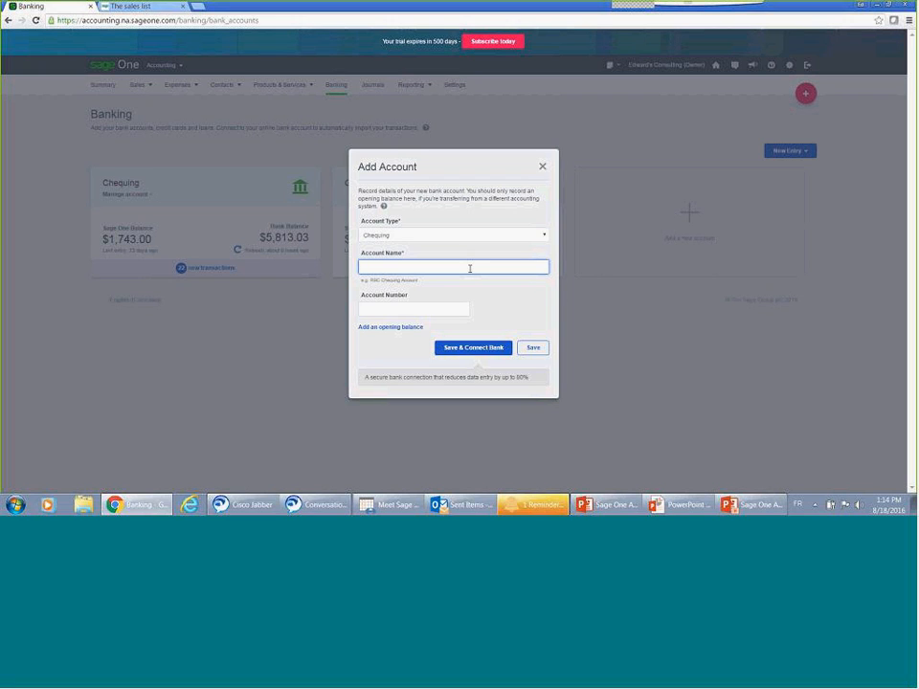
type("CIBC")
left_click(442, 307)
left_click(451, 348)
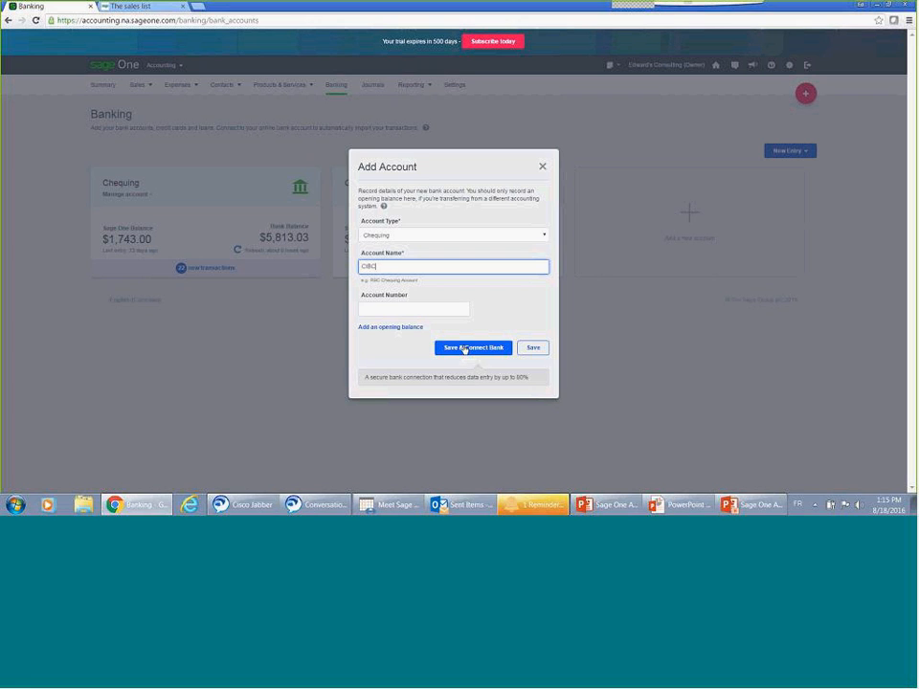
left_click(539, 350)
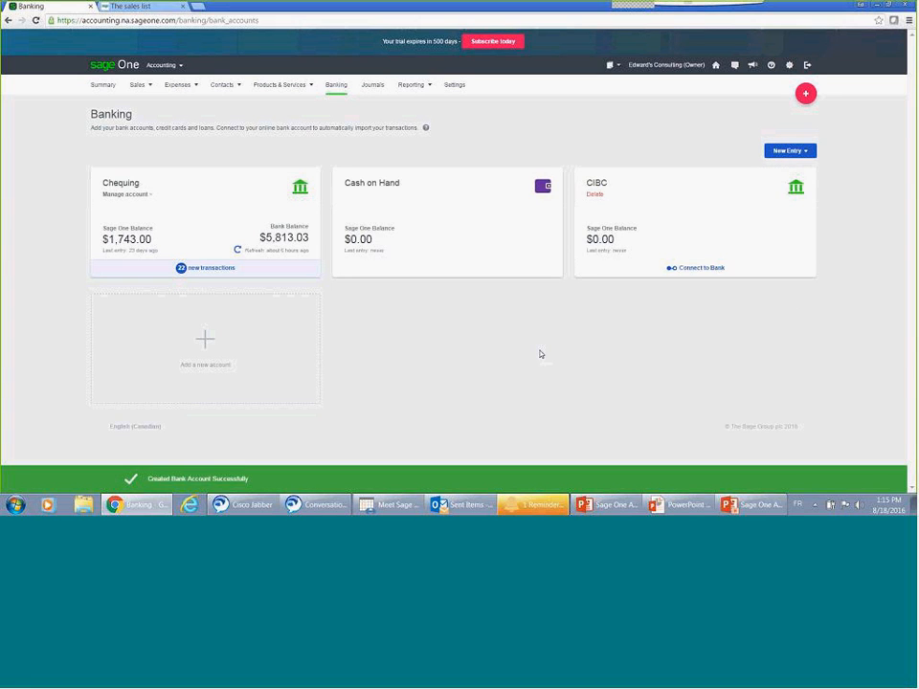
Step: Open the CIBC account, examine its bank statement import page, cancel the import and return to the Summary
left_click(691, 230)
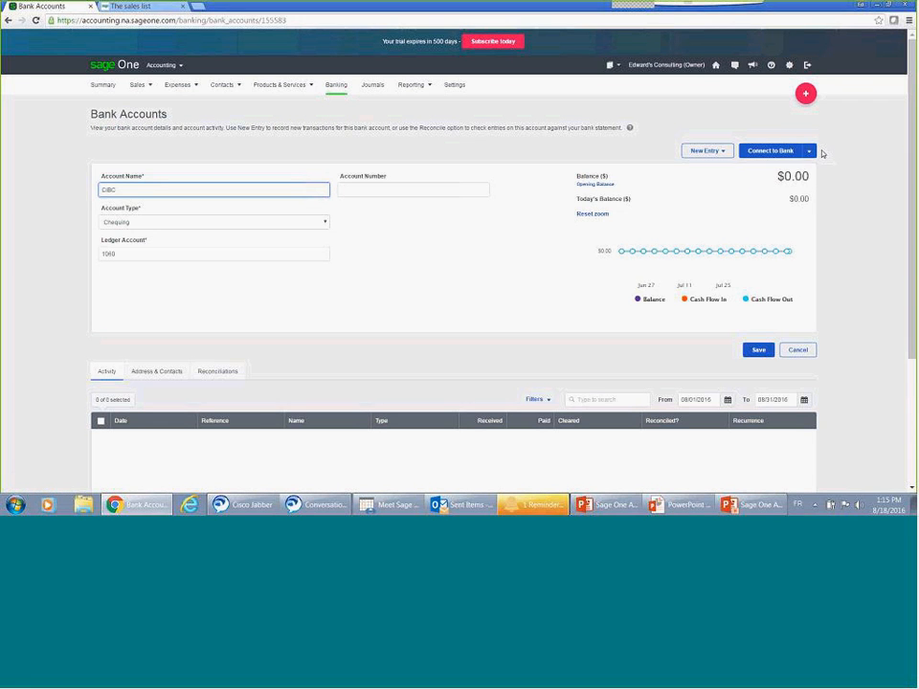
left_click(809, 152)
left_click(807, 178)
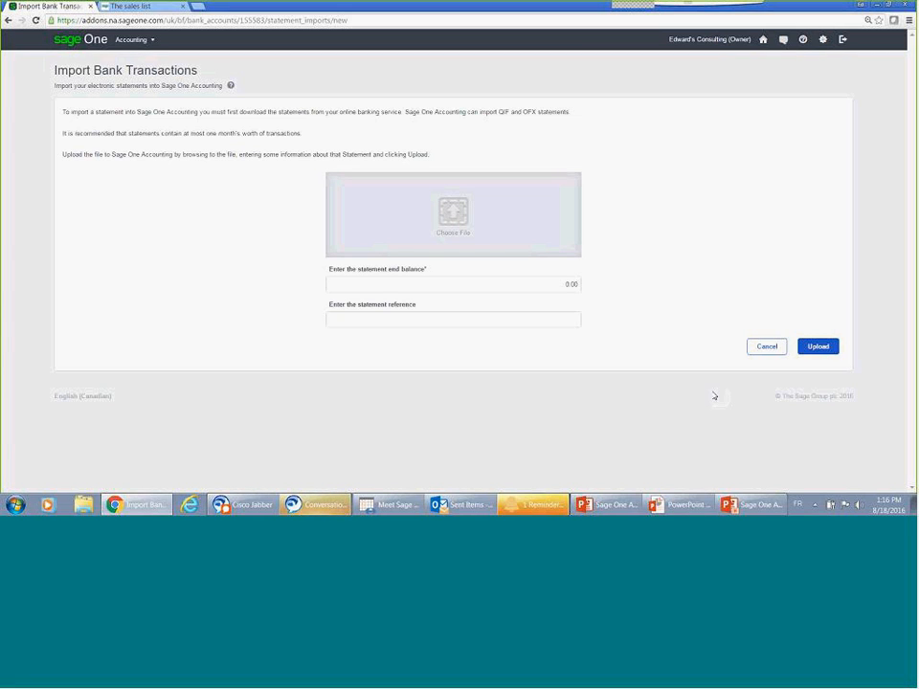
left_click(770, 347)
left_click(129, 42)
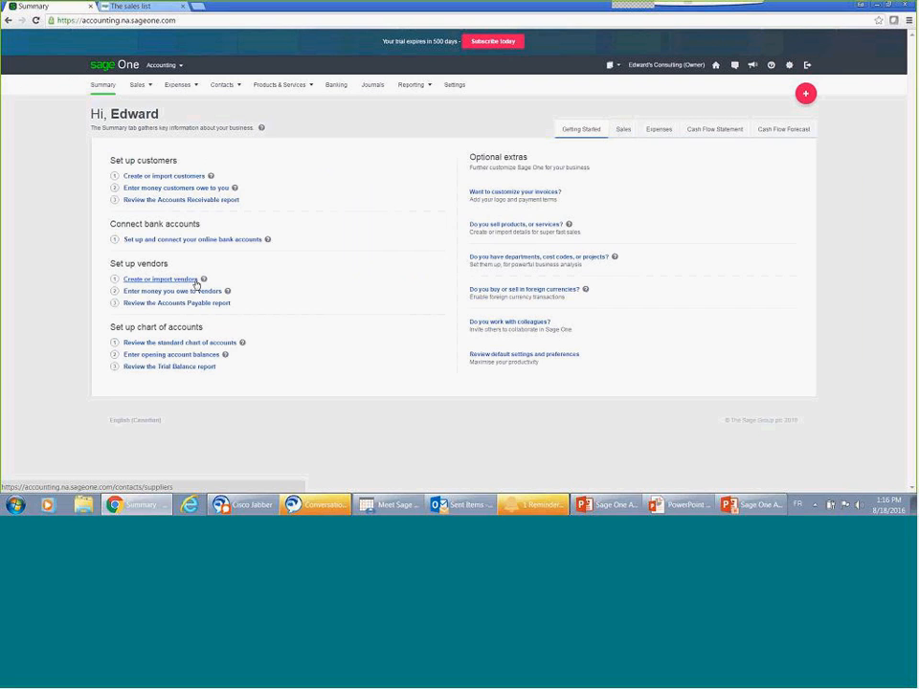
Step: Review the new vendor form's account, payment, notes and analysis options, close it without saving and return to the Summary
left_click(196, 280)
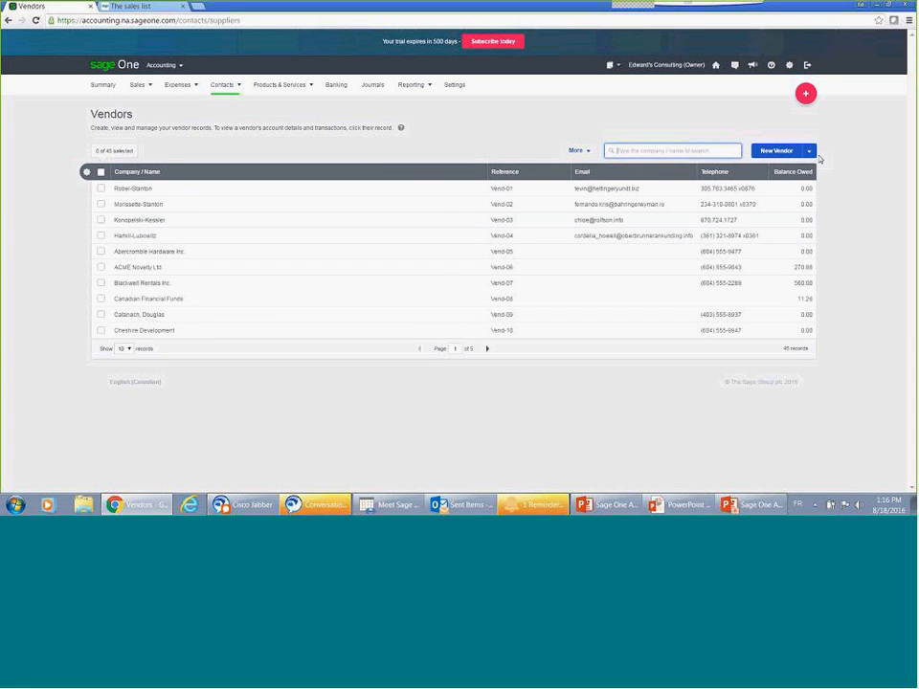
left_click(787, 155)
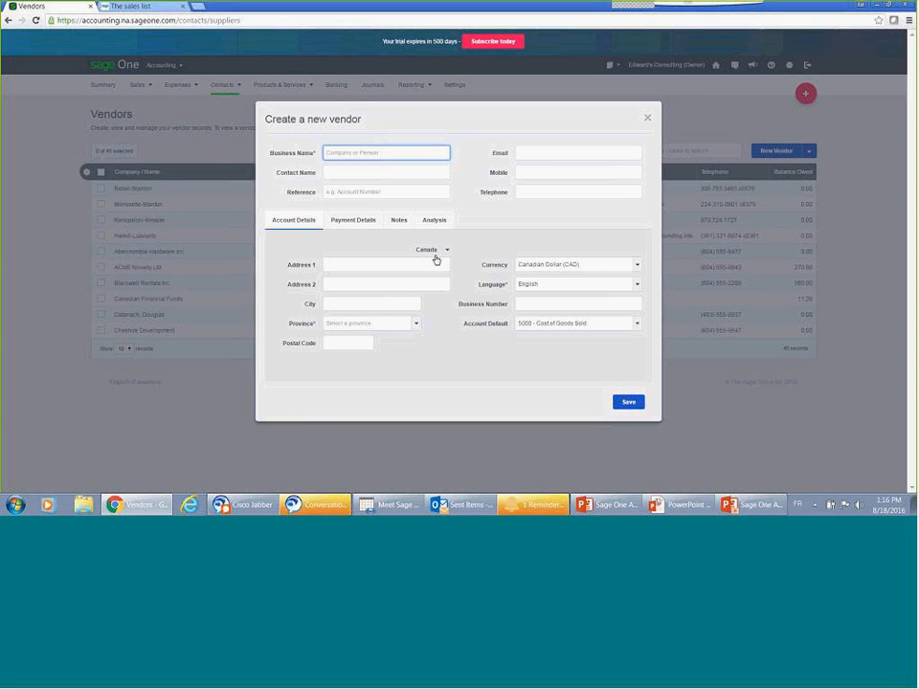
left_click(357, 220)
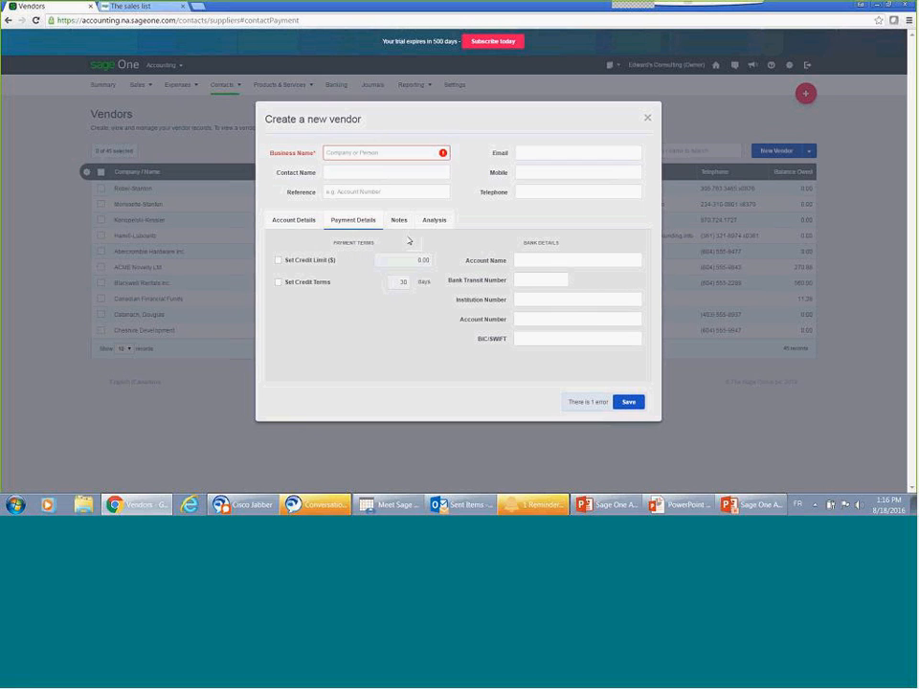
left_click(403, 227)
left_click(429, 227)
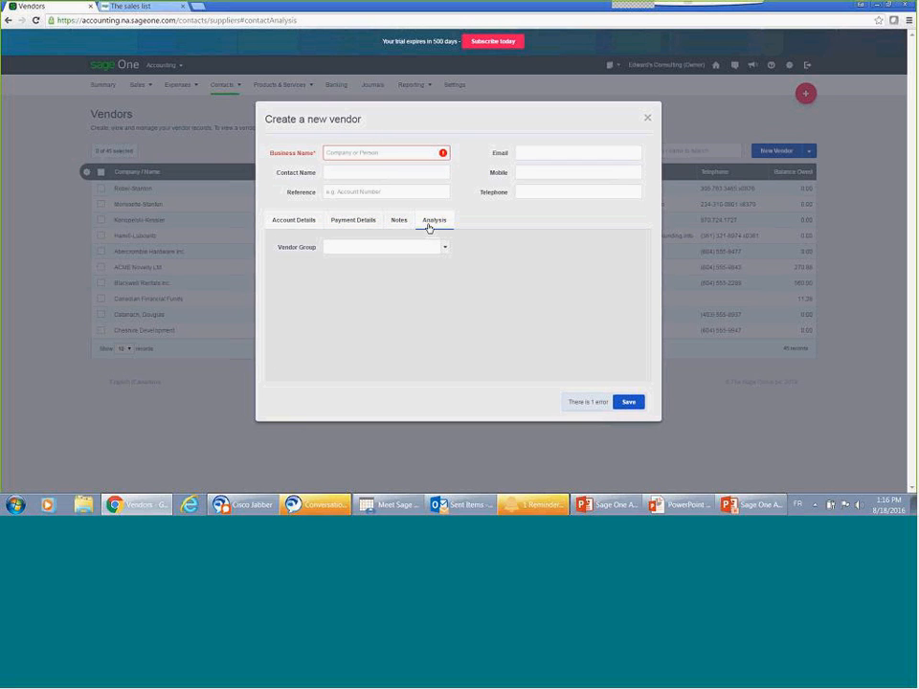
left_click(648, 120)
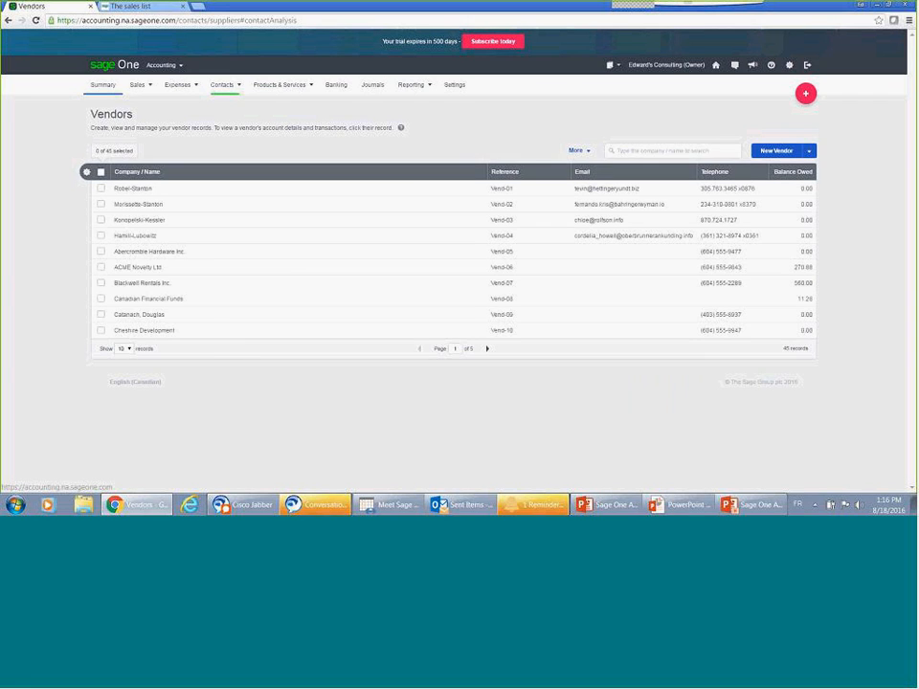
left_click(102, 86)
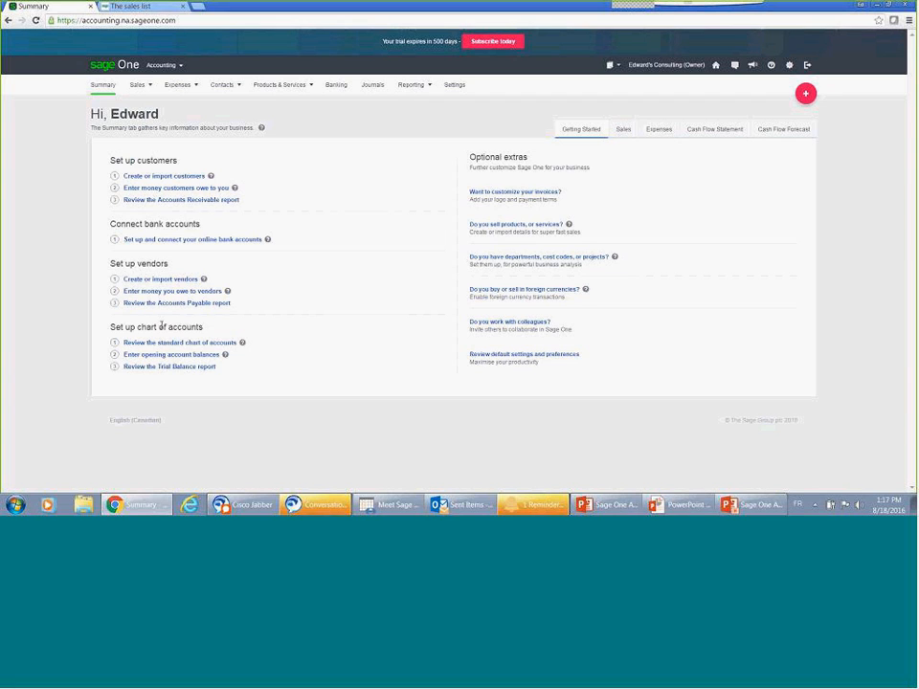
Step: Open the standard chart of accounts and examine the available category filter options
left_click(189, 344)
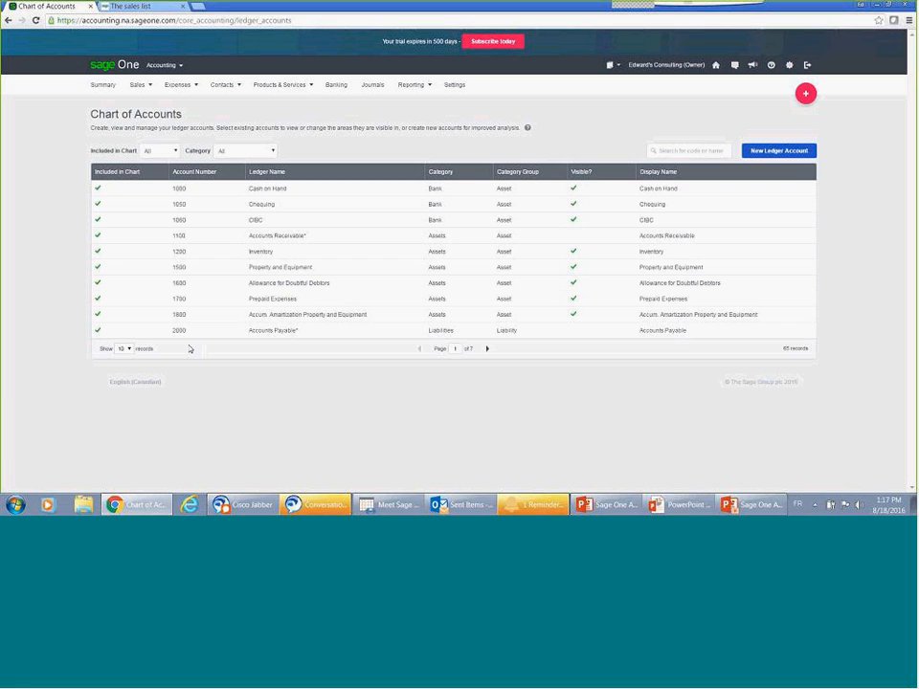
left_click(273, 150)
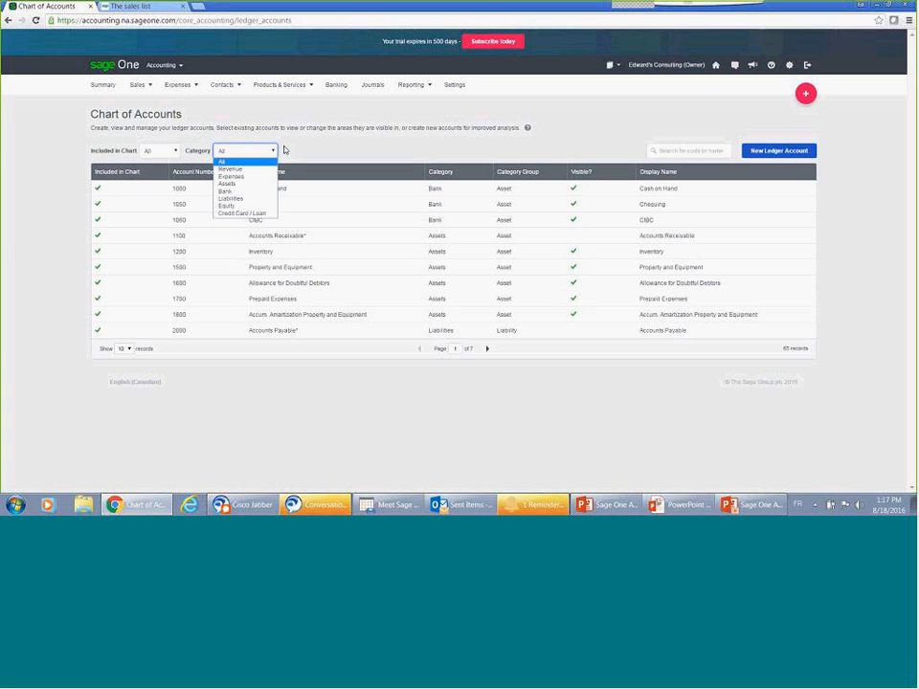
left_click(322, 153)
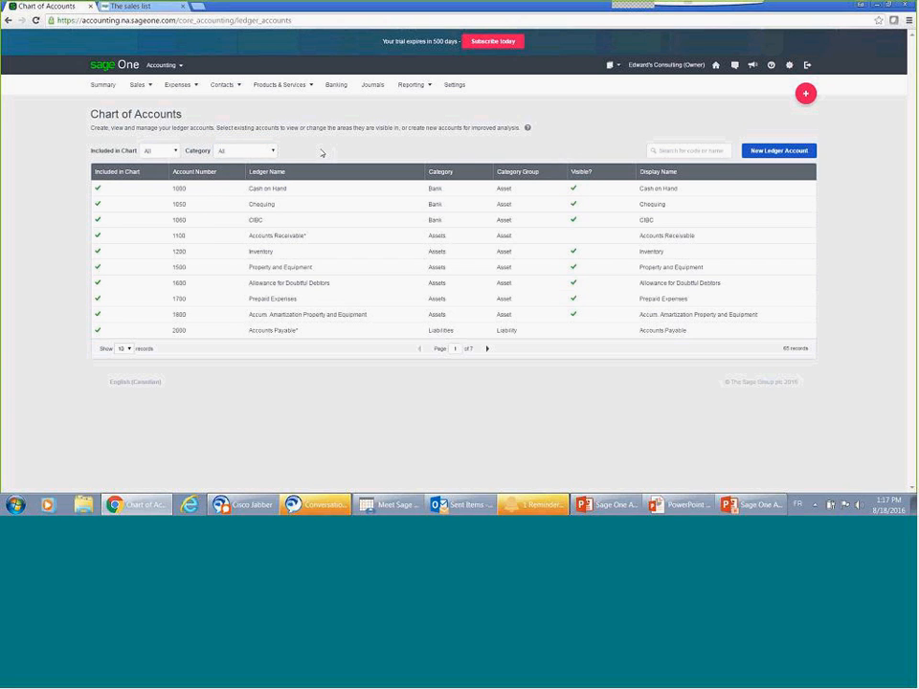
Step: Try excluding the CIBC ledger account from the chart, and cancel the edit
left_click(256, 221)
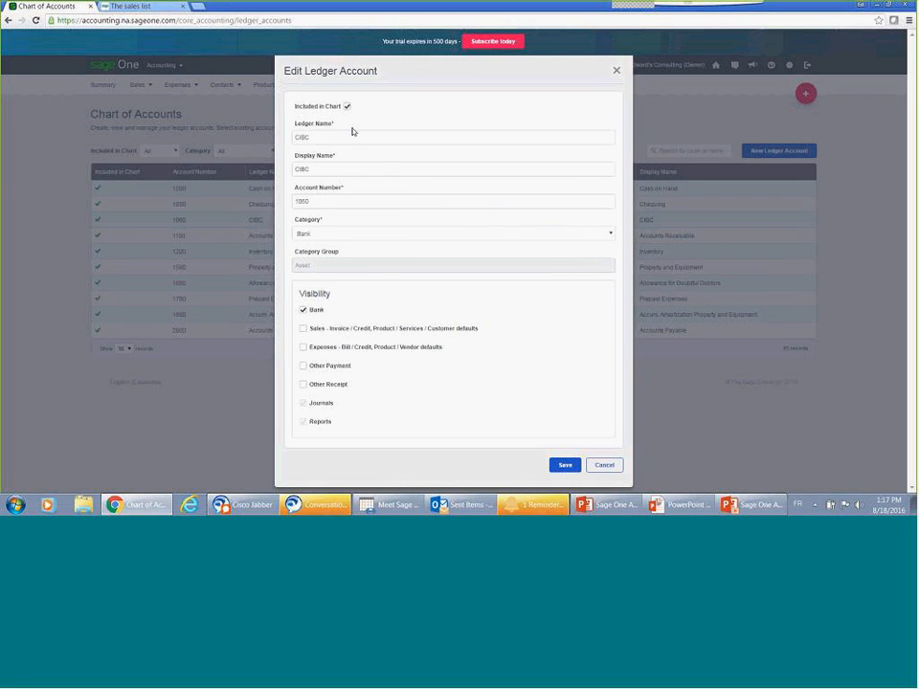
left_click(348, 107)
left_click(602, 466)
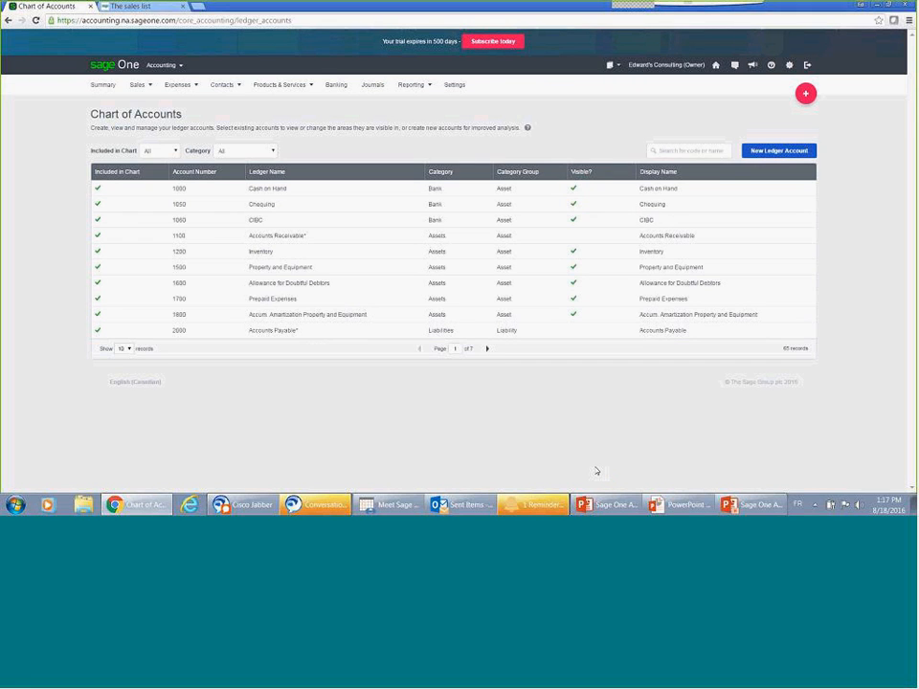
Step: Try a new Revenue ledger account with Bank and Other Payment visibility enabled, cancel it and return to the Summary
left_click(763, 155)
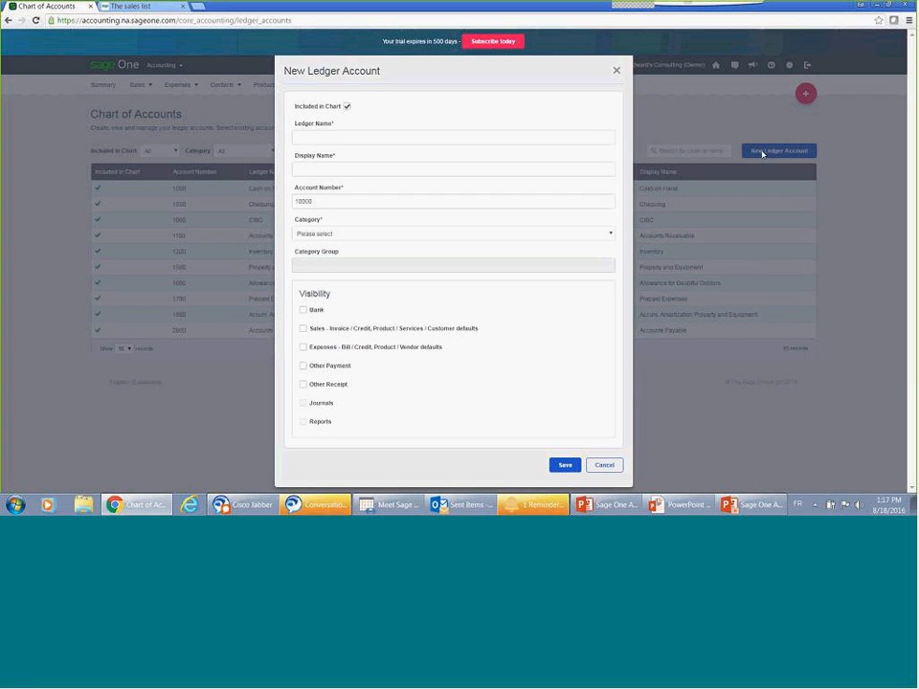
left_click(598, 236)
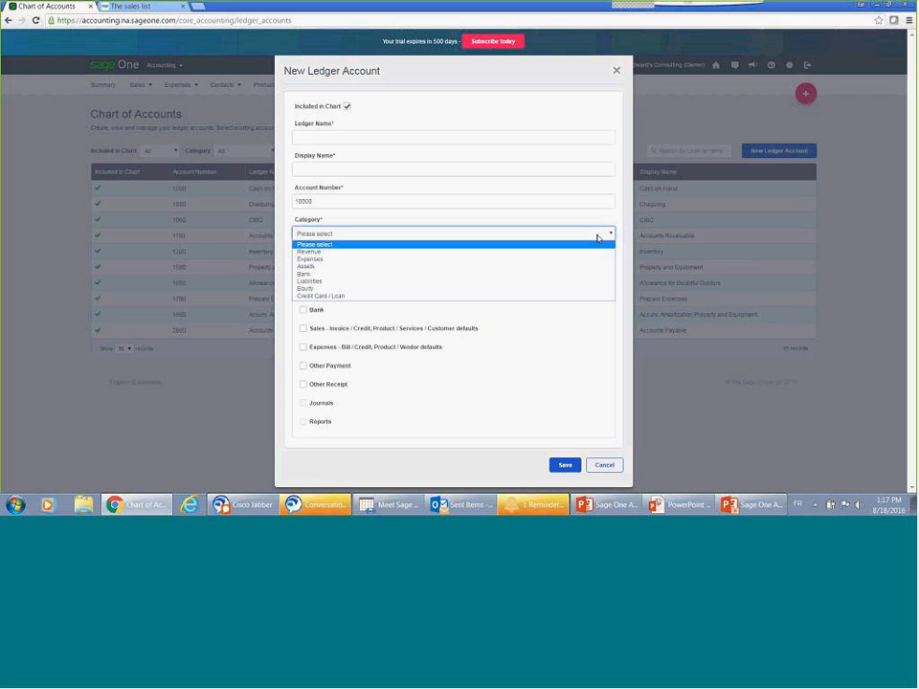
left_click(352, 253)
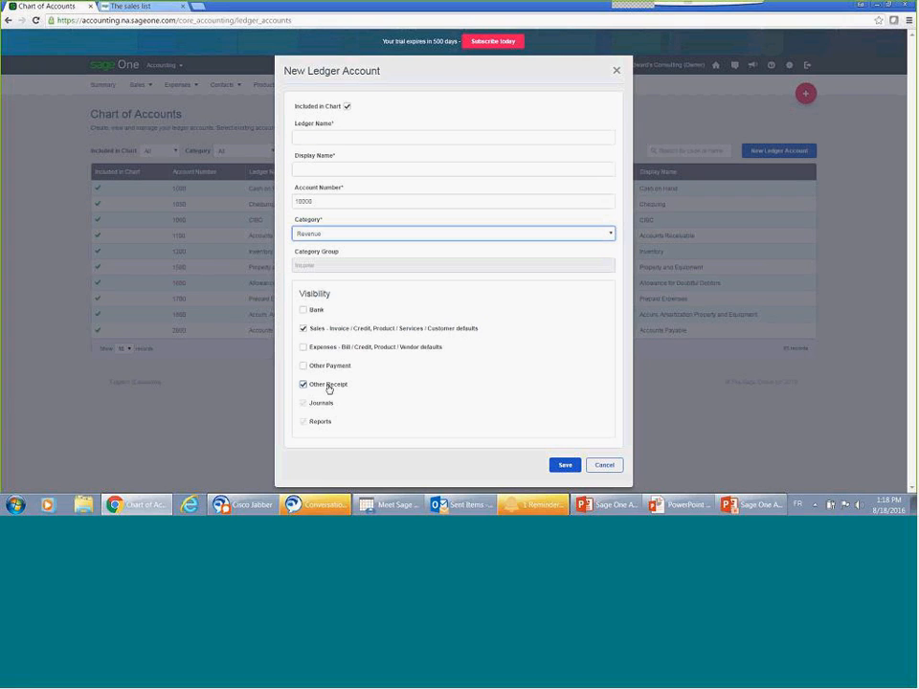
left_click(303, 311)
left_click(304, 368)
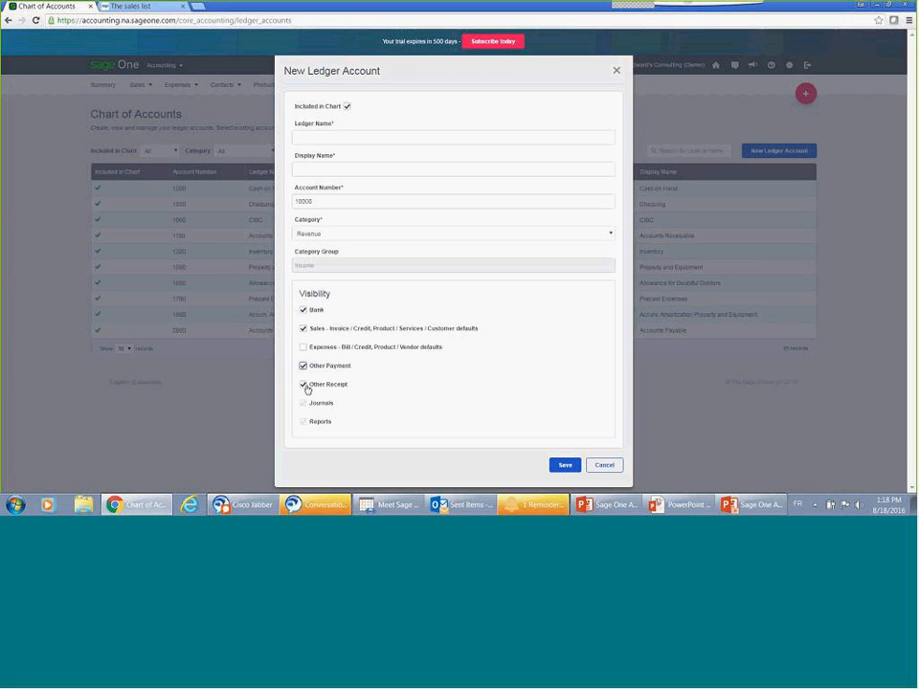
left_click(603, 466)
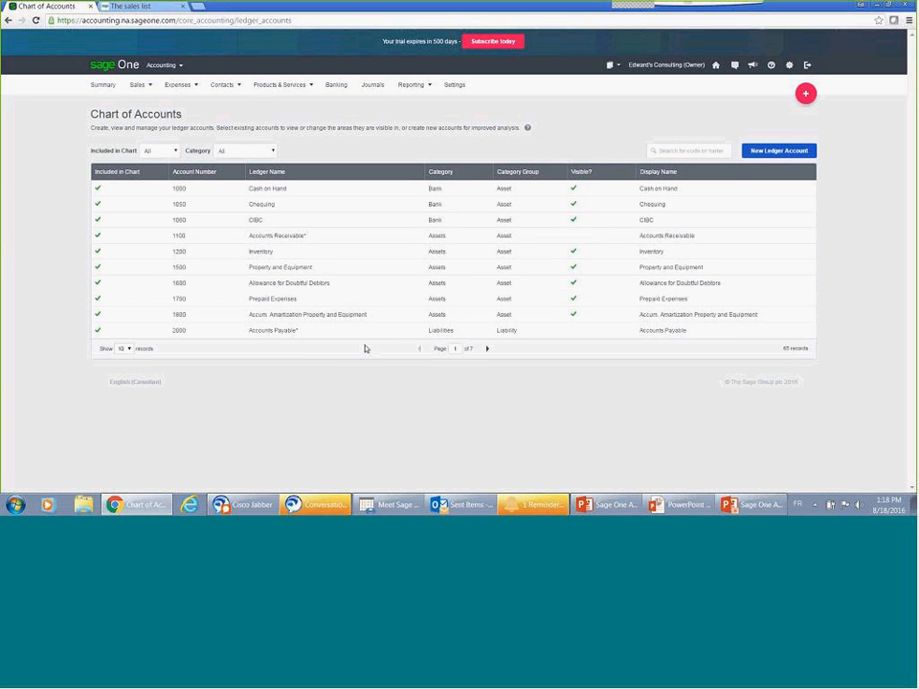
left_click(95, 87)
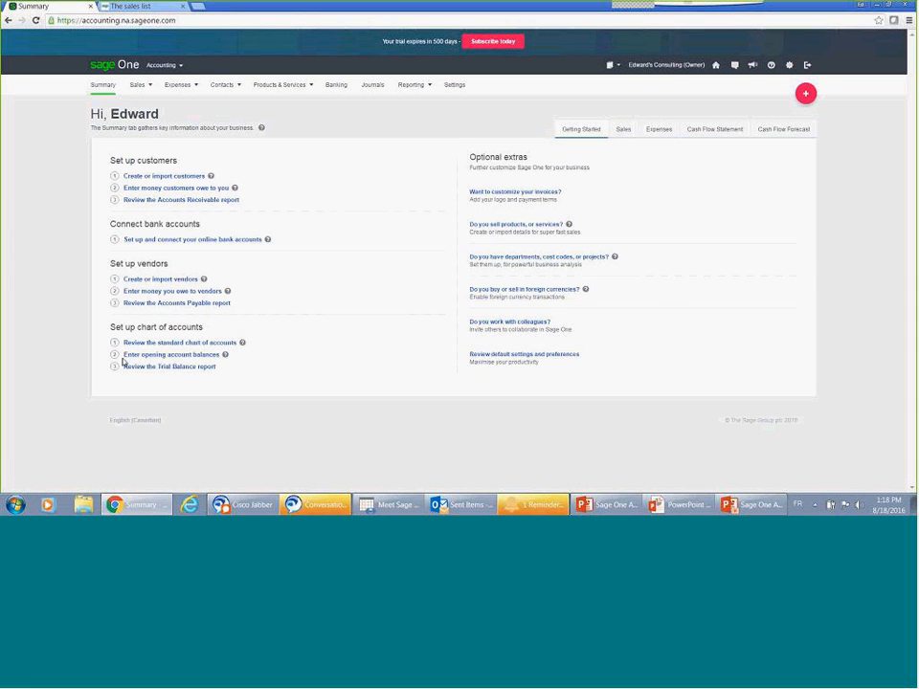
Step: Start a general ledger opening balance line for 2100 - Customer Deposits, discard it and return to the Summary
left_click(134, 362)
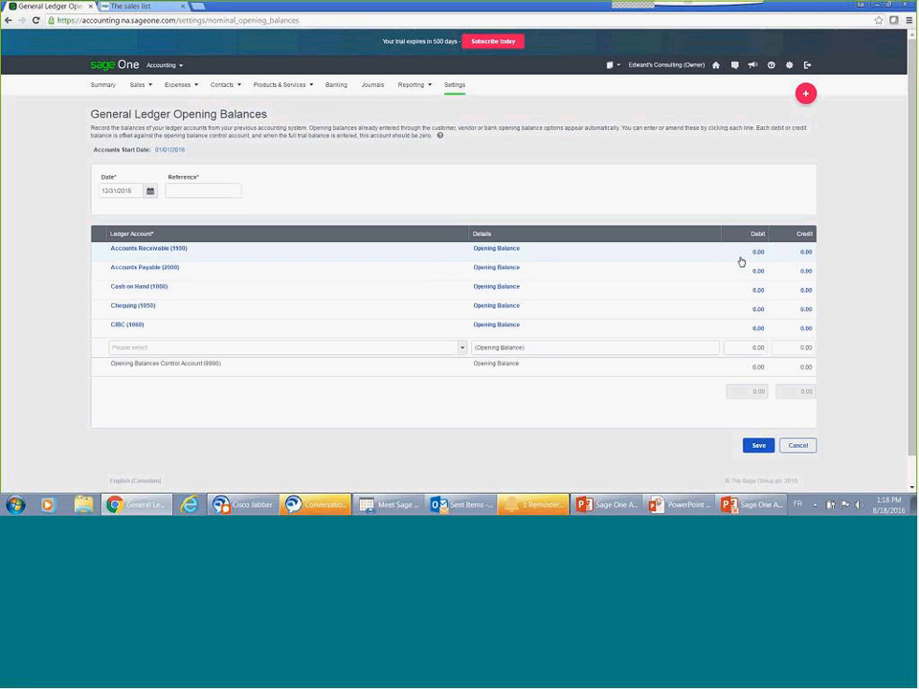
left_click(463, 349)
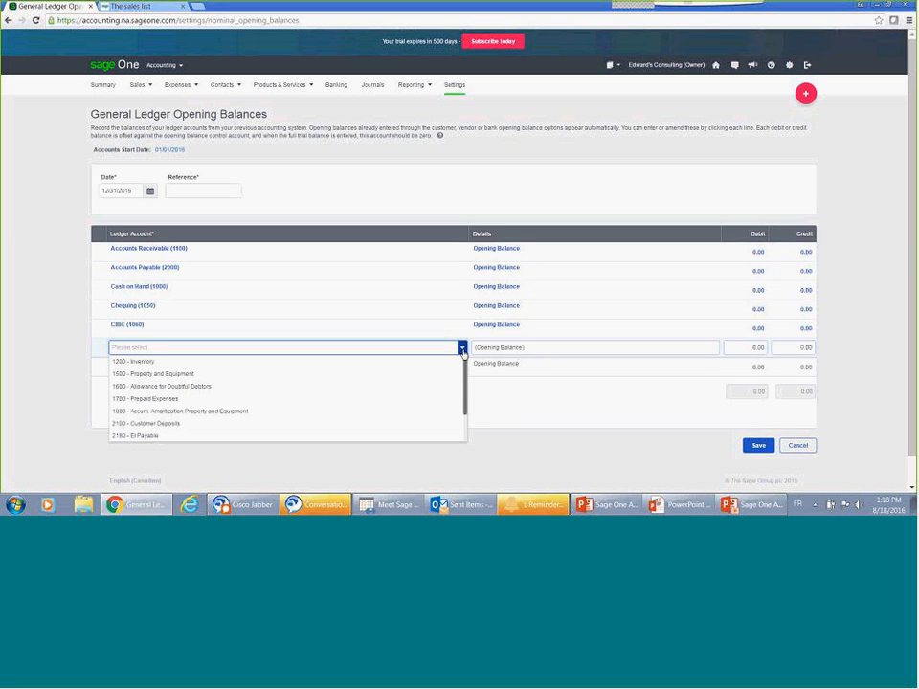
type("2100")
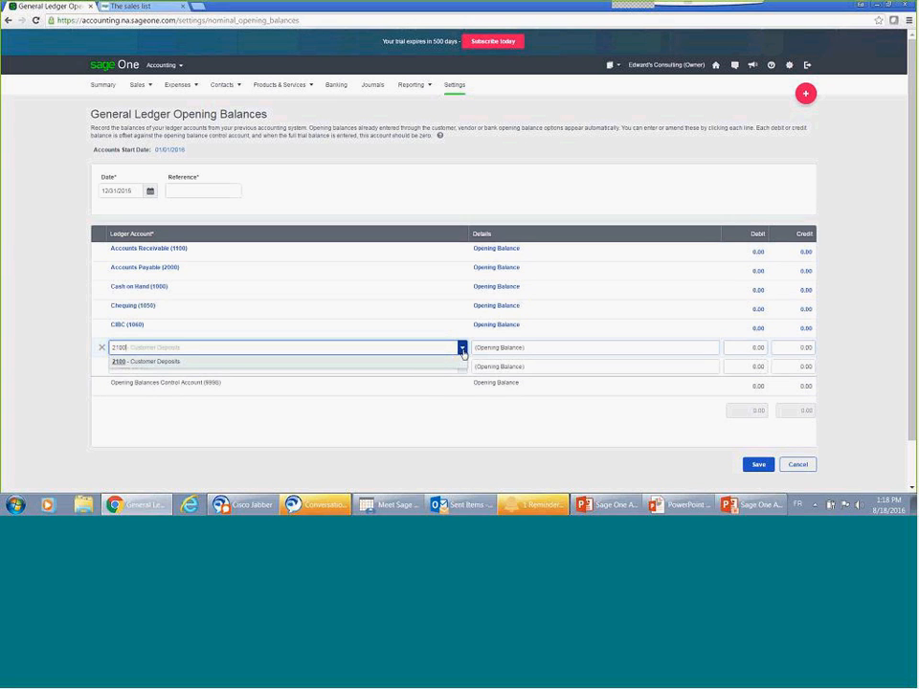
left_click(110, 88)
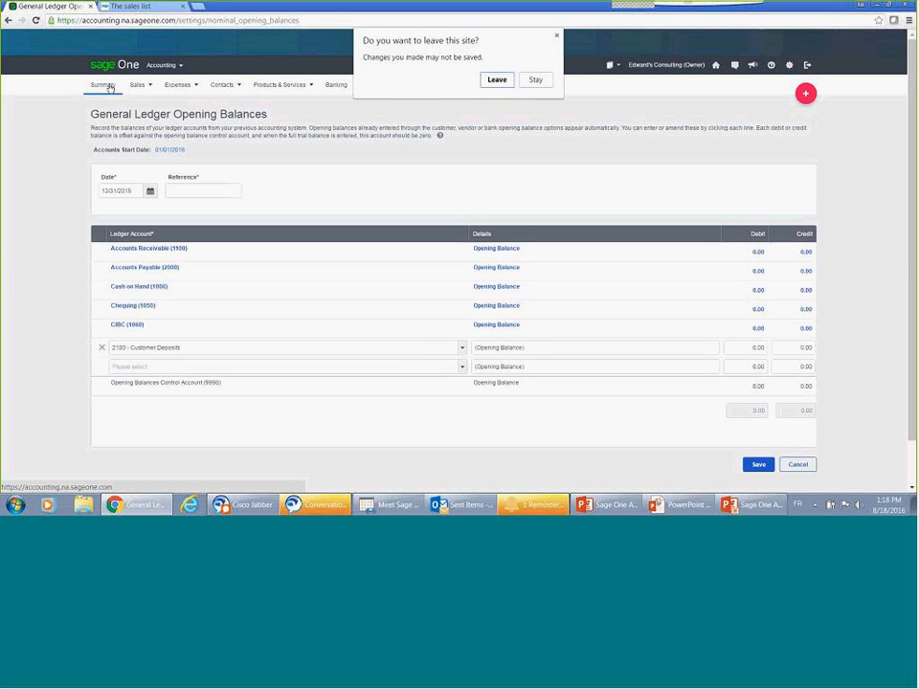
left_click(494, 80)
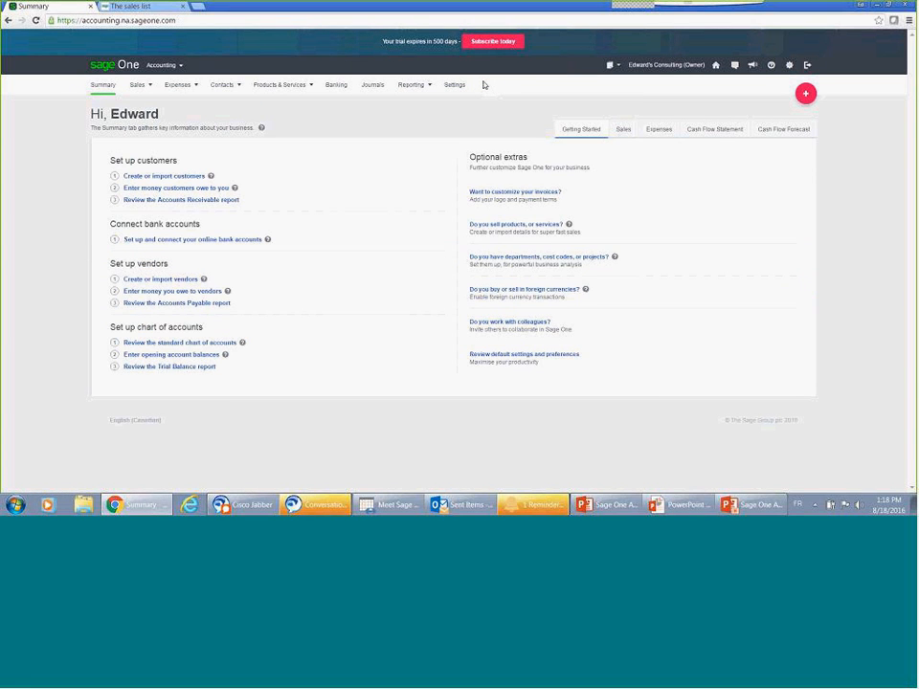
Step: Open the invoice customization settings and preview each invoice template in turn, finishing on the Service Template
left_click(519, 197)
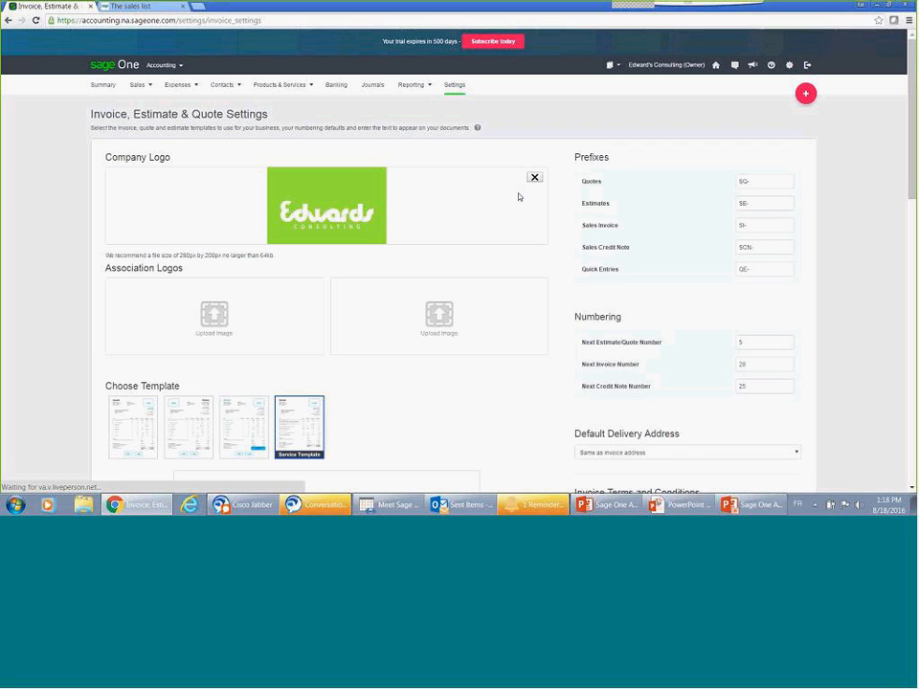
mouse_move(519, 197)
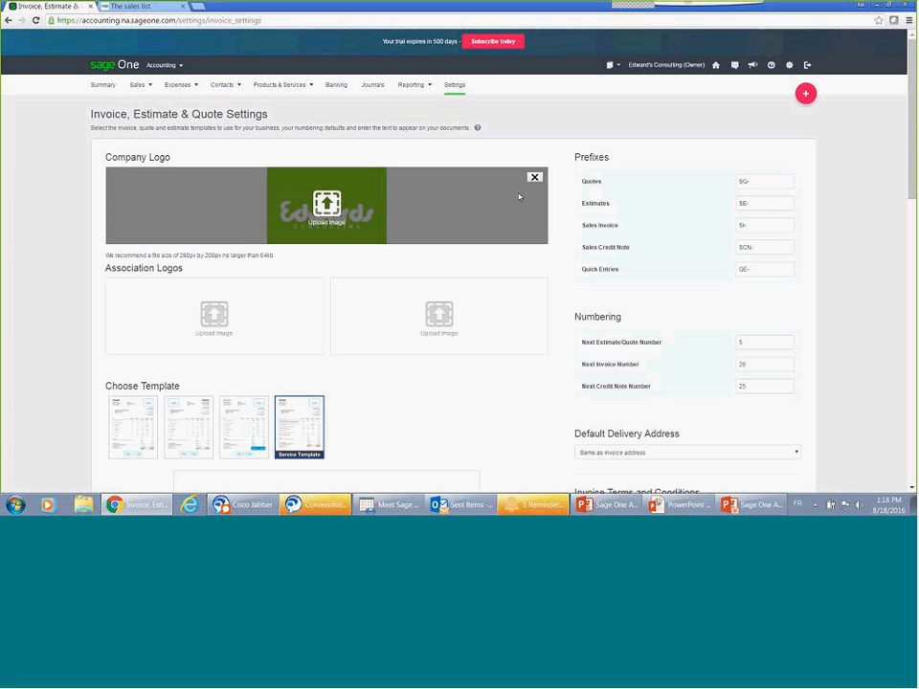
scroll(401, 359, "down", 3)
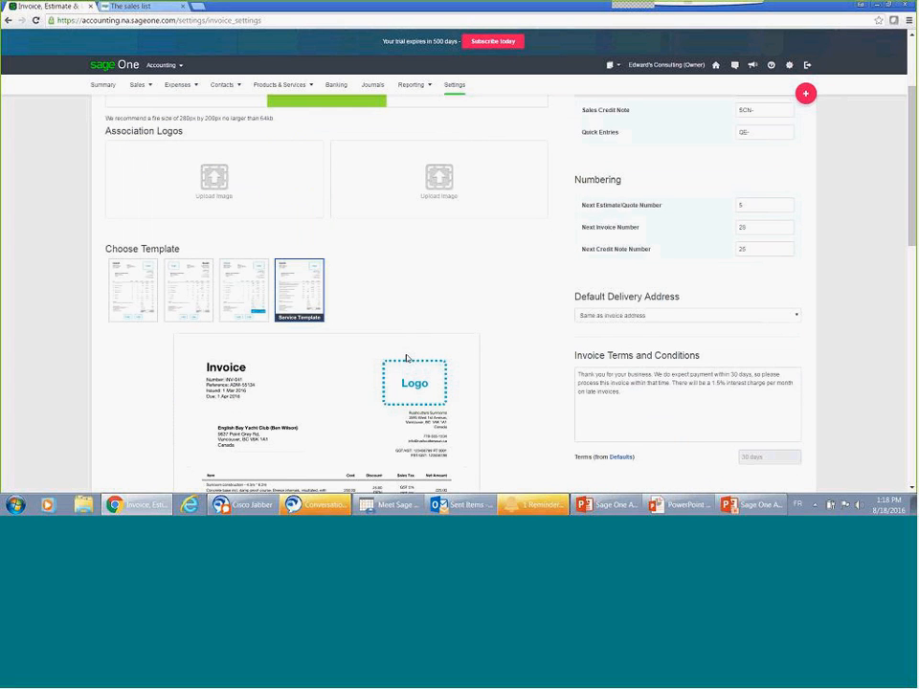
left_click(128, 303)
left_click(181, 281)
left_click(232, 280)
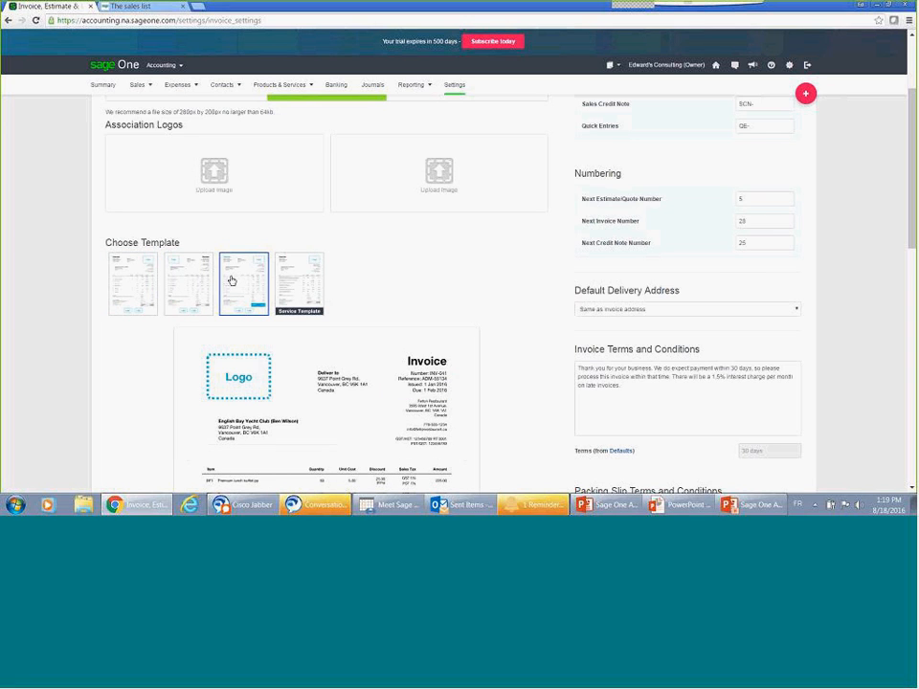
left_click(284, 287)
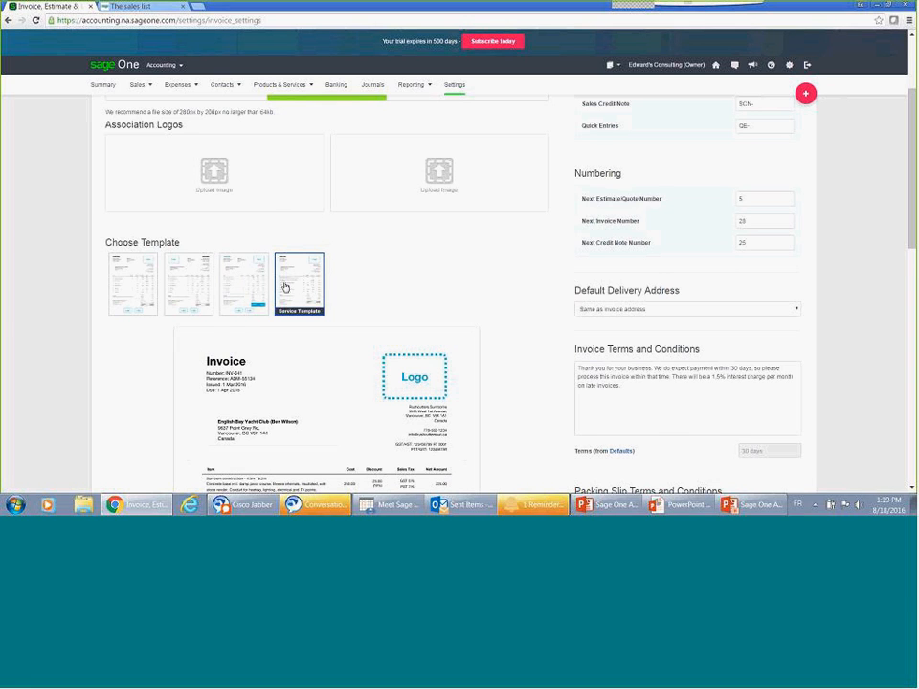
scroll(284, 288, "down", 1)
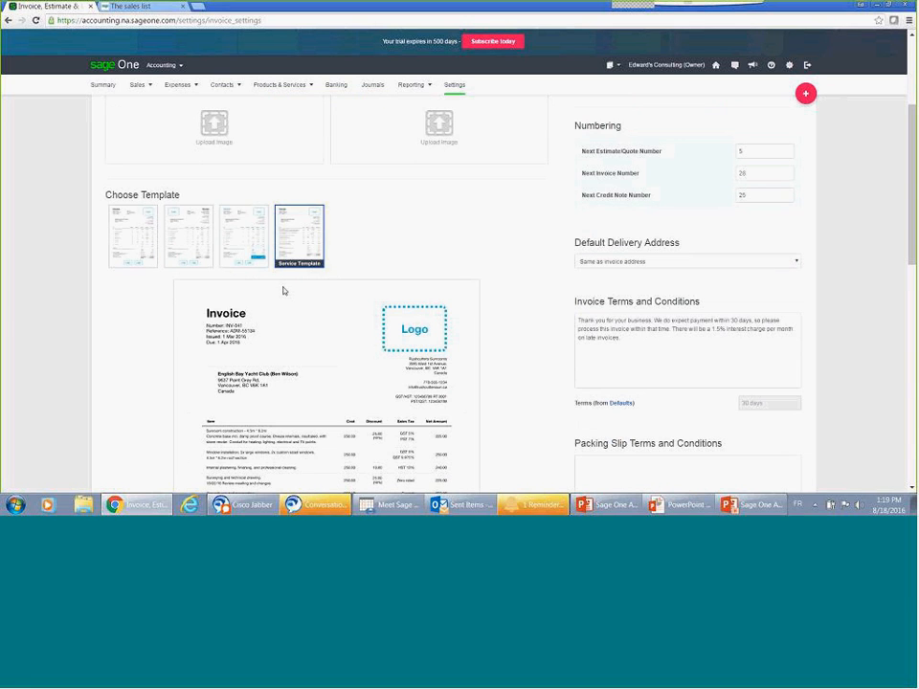
scroll(354, 301, "up", 4)
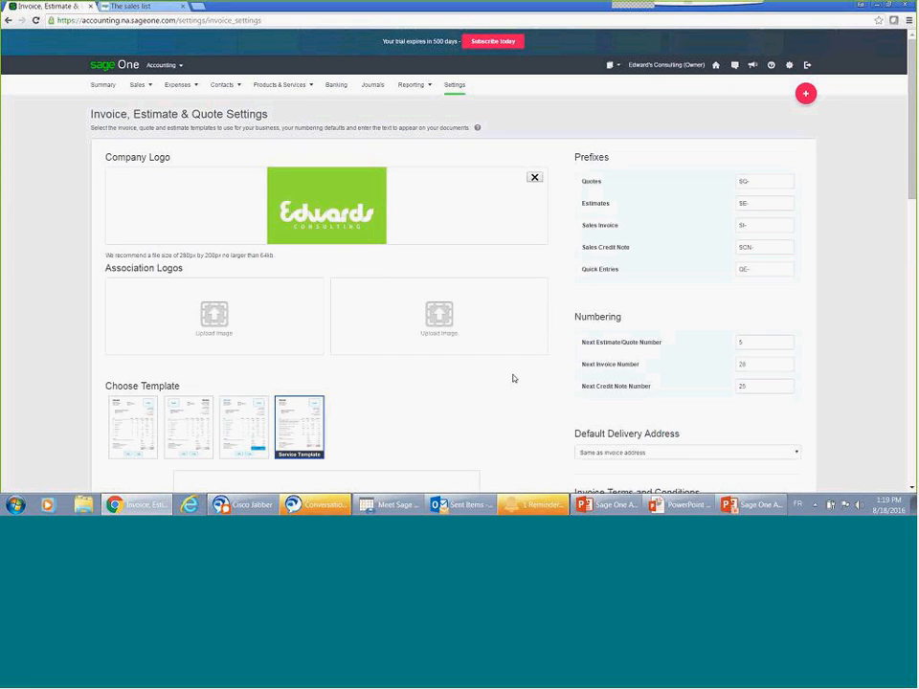
Step: Check the default delivery address options in the invoice settings, keeping Same as invoice address
scroll(514, 379, "down", 2)
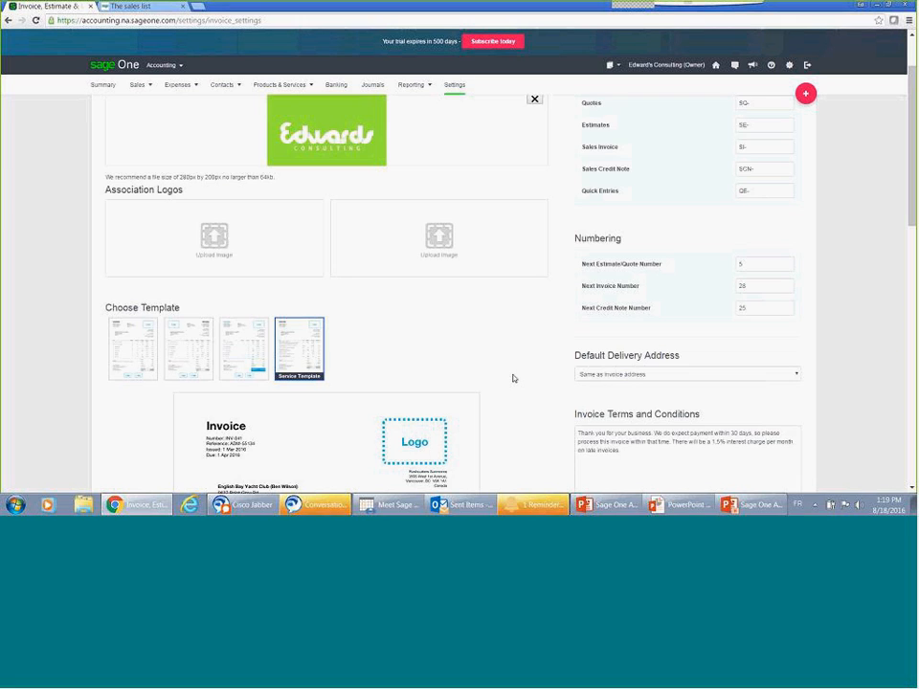
scroll(513, 379, "down", 1)
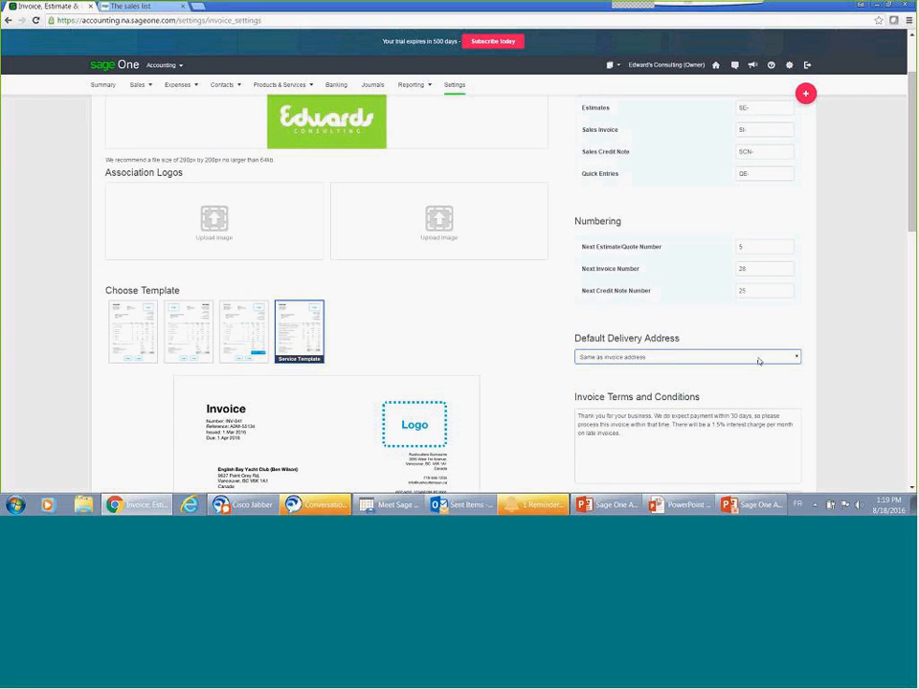
left_click(798, 359)
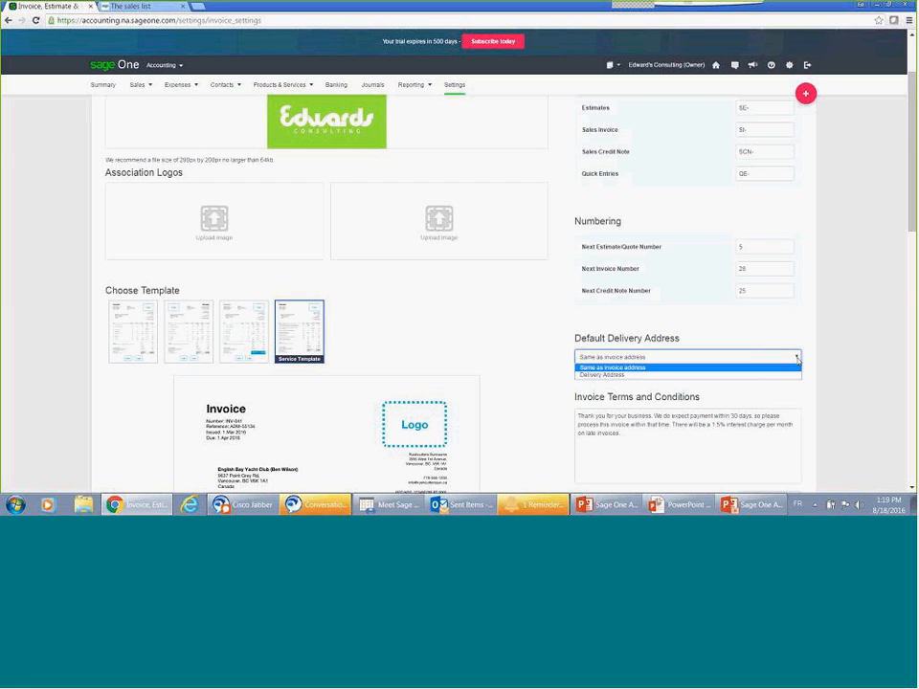
left_click(795, 368)
Step: Review the terms and conditions settings for invoices, packing slips and quotes
scroll(541, 357, "down", 1)
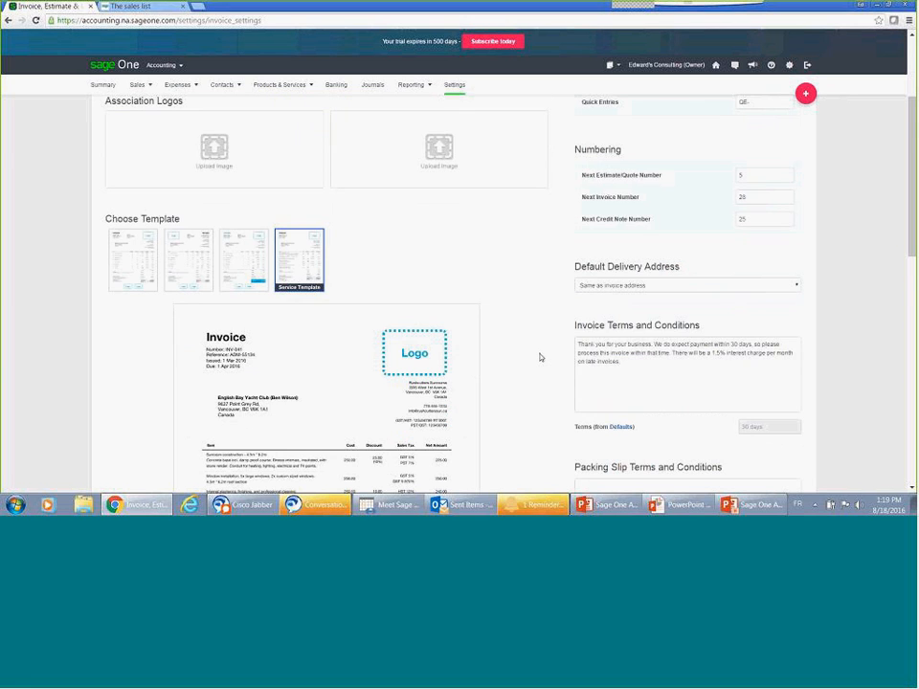
scroll(541, 357, "down", 1)
scroll(541, 357, "down", 1)
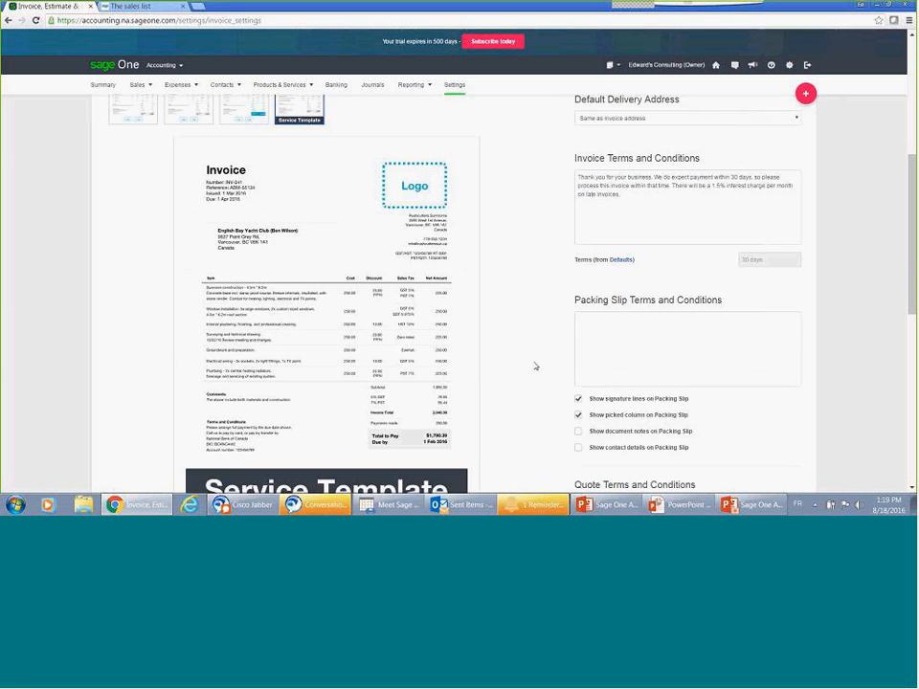
scroll(537, 366, "down", 1)
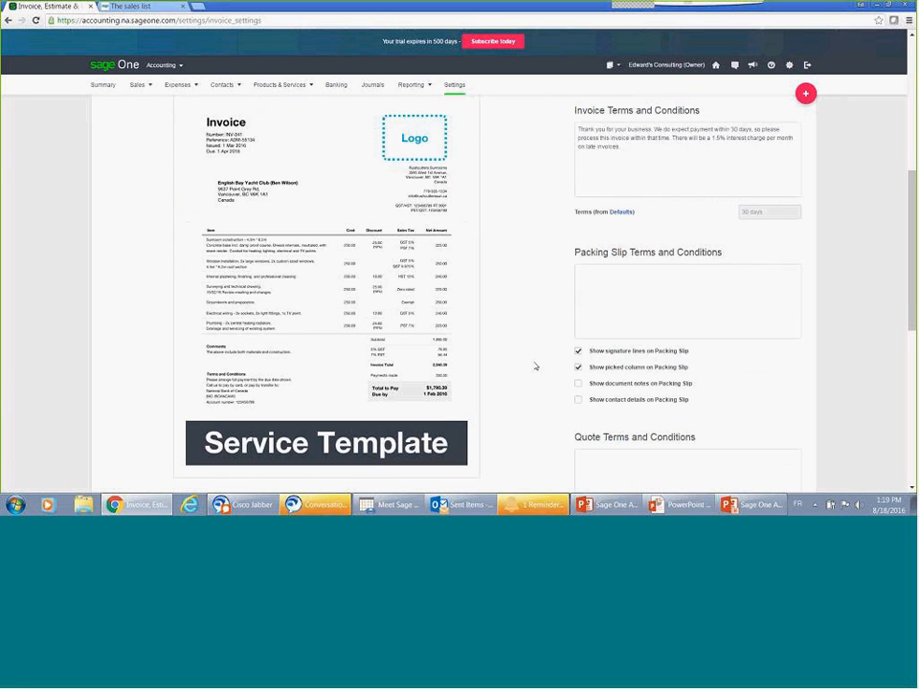
left_click(588, 302)
scroll(578, 382, "down", 3)
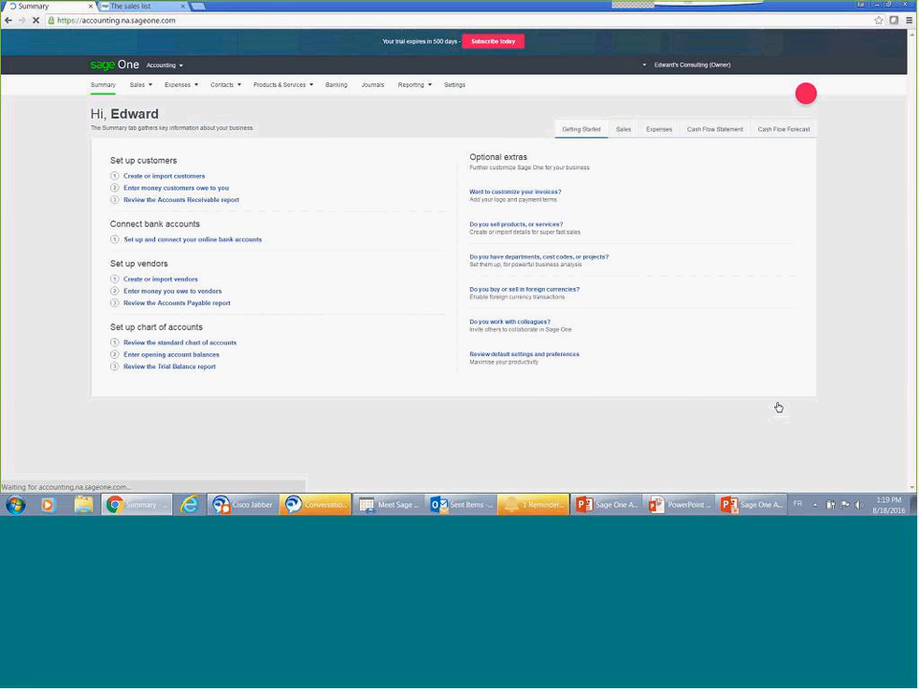
Step: View the Products & Services import option and blank New Product form, cancel the form and return to the Summary
left_click(536, 228)
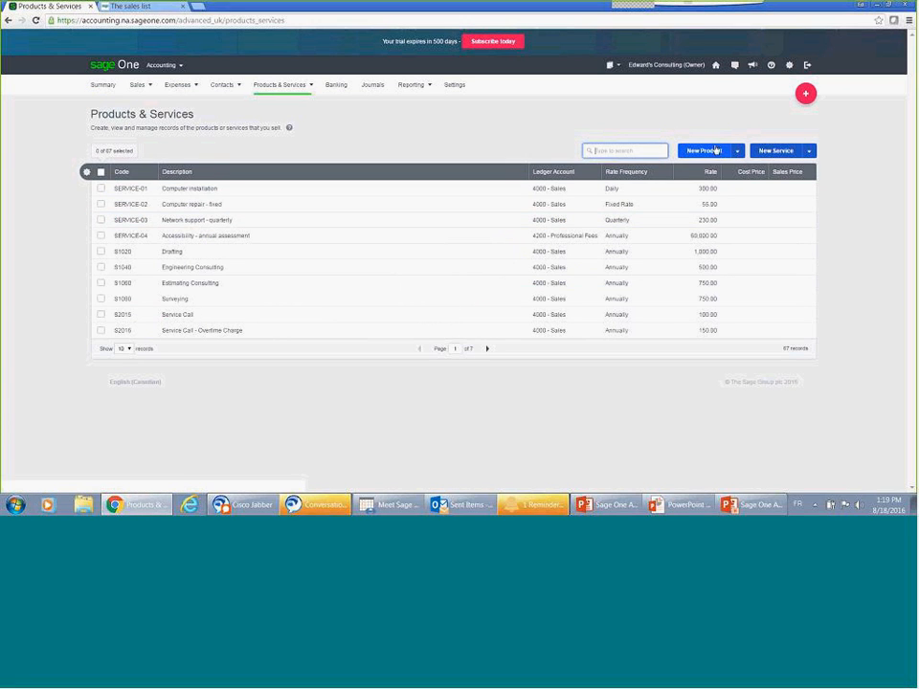
left_click(738, 151)
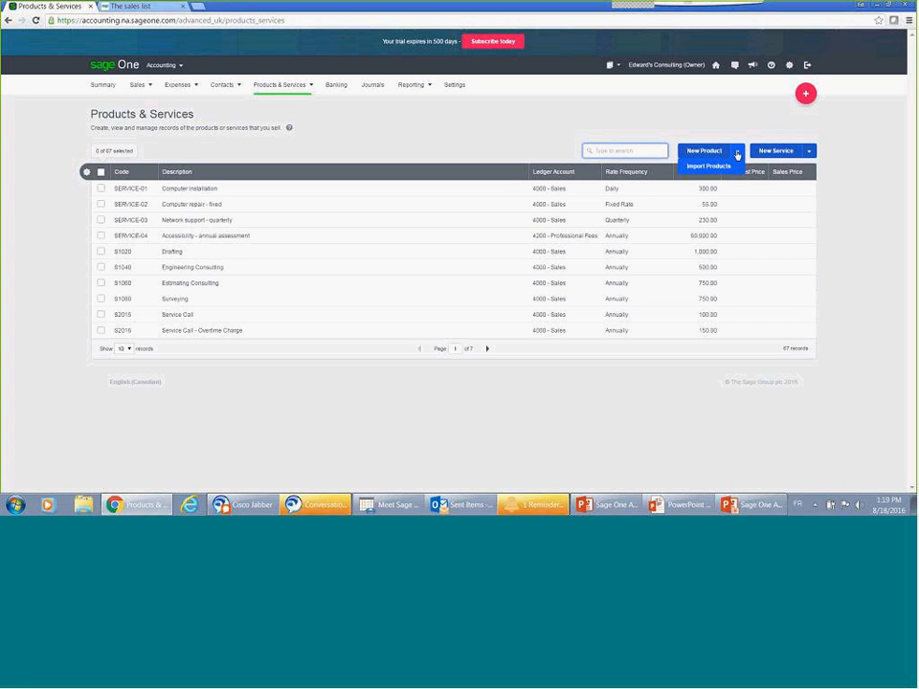
left_click(710, 151)
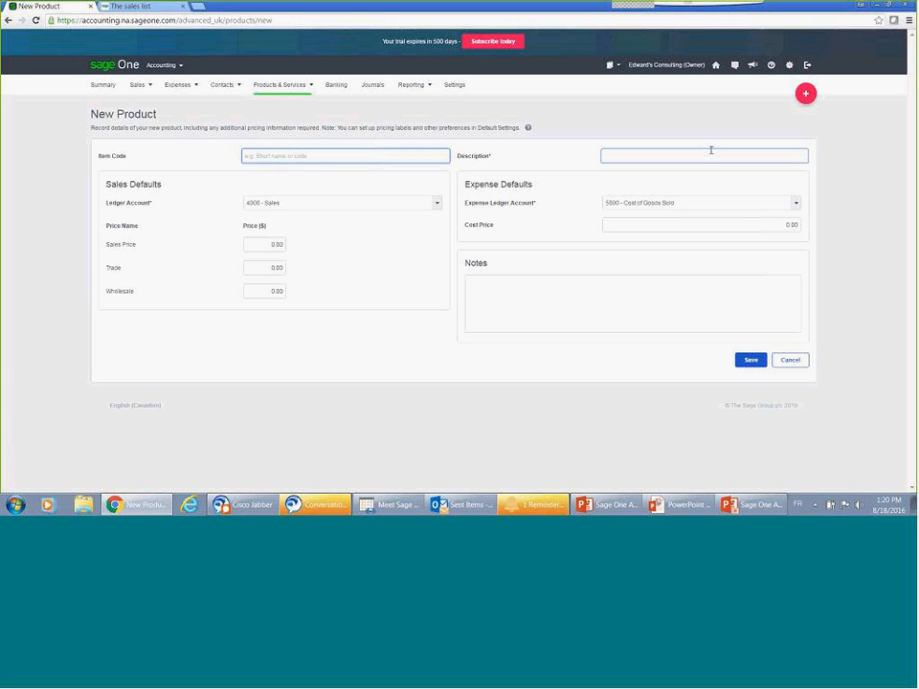
left_click(802, 361)
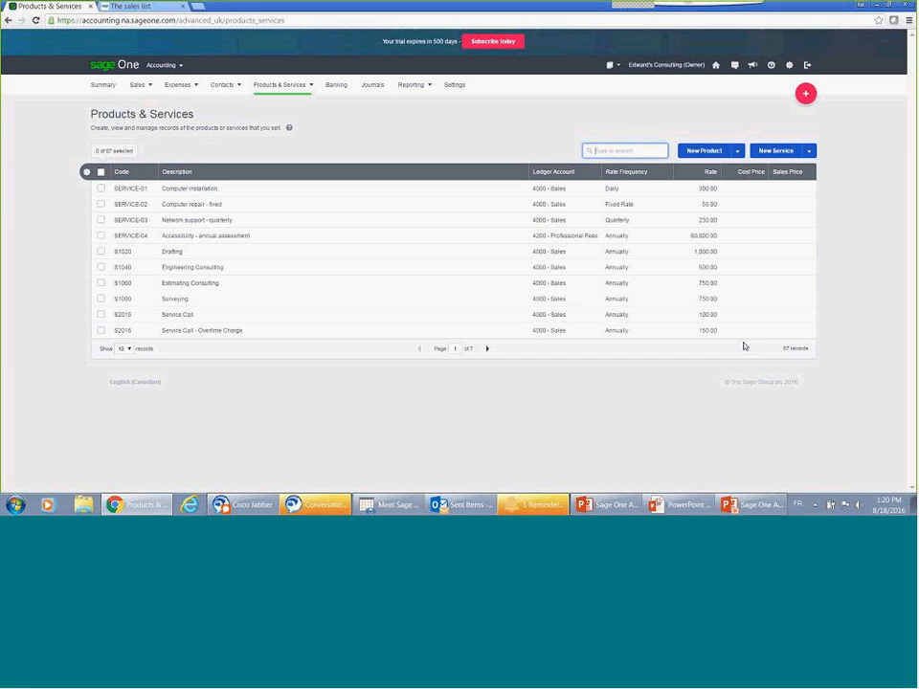
left_click(100, 92)
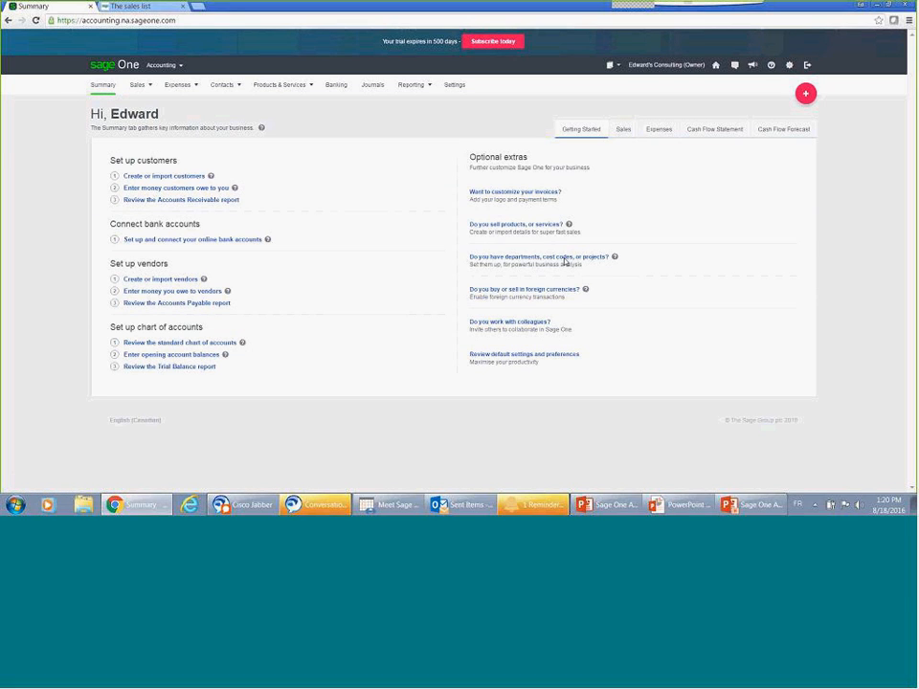
Step: Open the analysis types for departments, cost codes and projects, and examine the Department and Sales Rep's categories
left_click(495, 260)
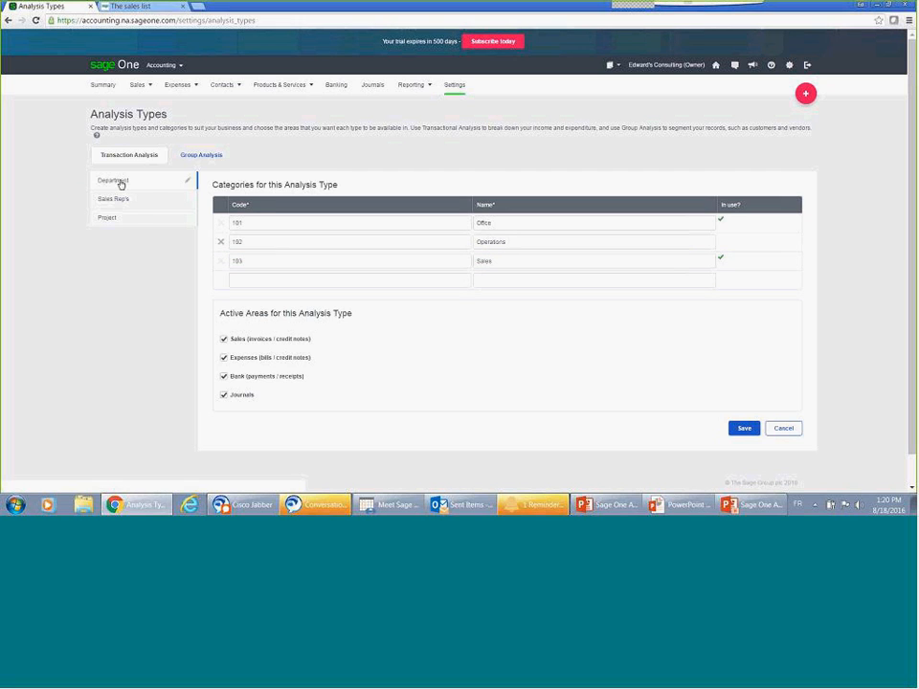
left_click(185, 182)
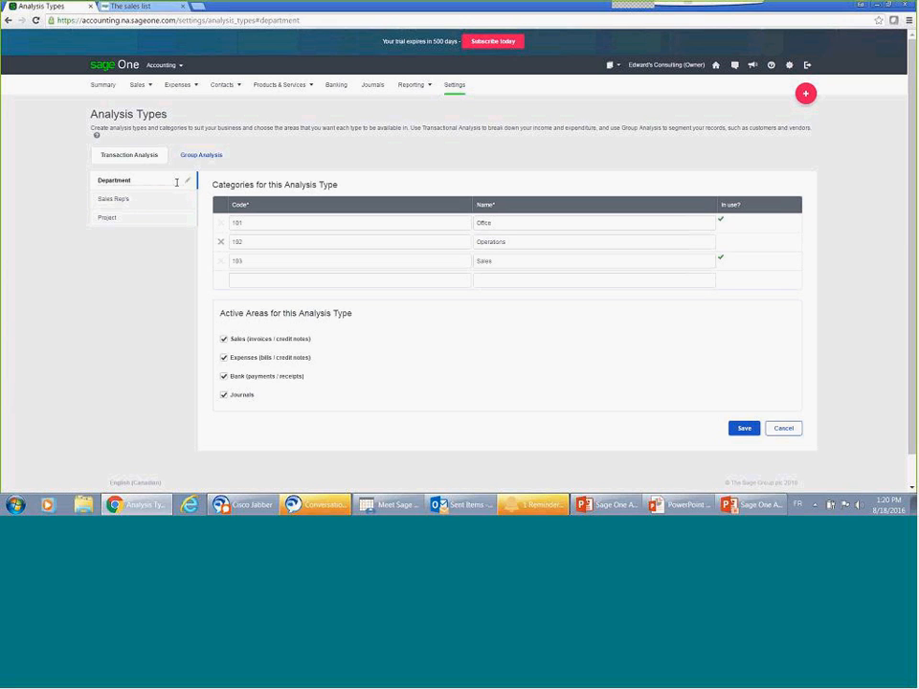
left_click(159, 202)
left_click(263, 217)
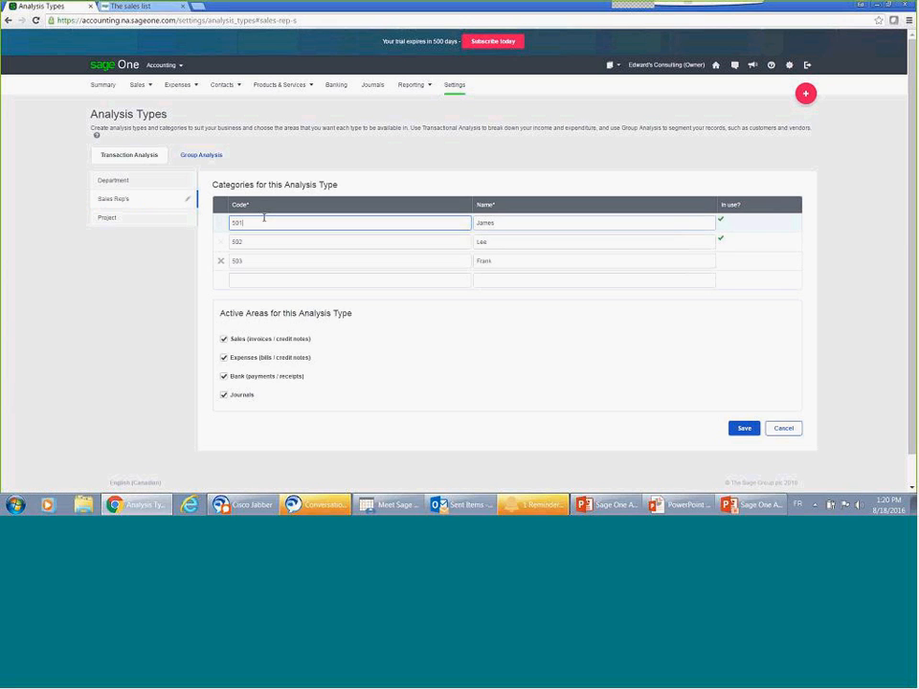
left_click(502, 222)
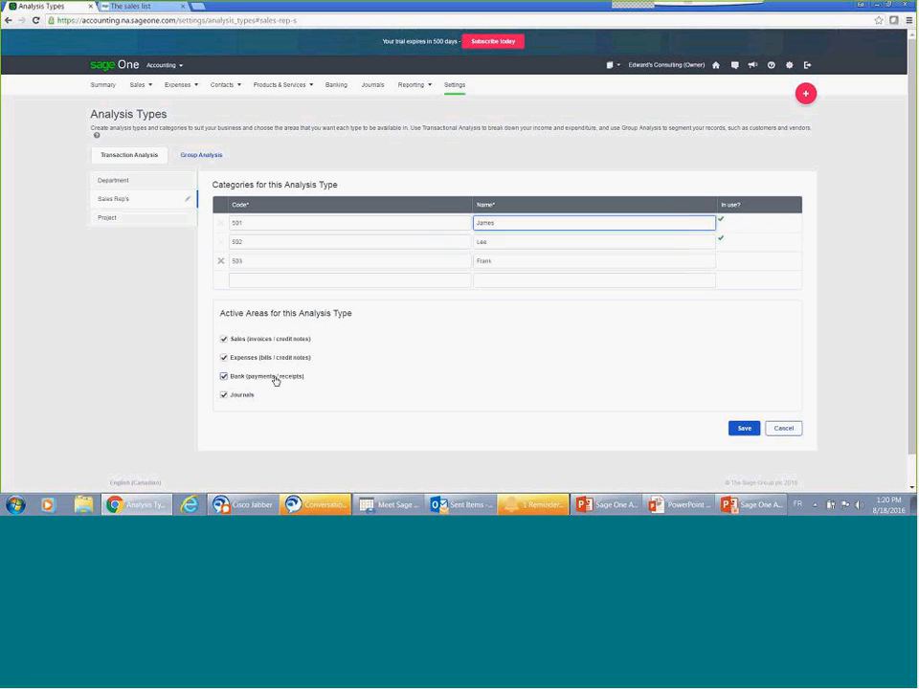
Step: Review the Customer Group categories under Group Analysis, cancel without changes and return to the Summary
left_click(201, 156)
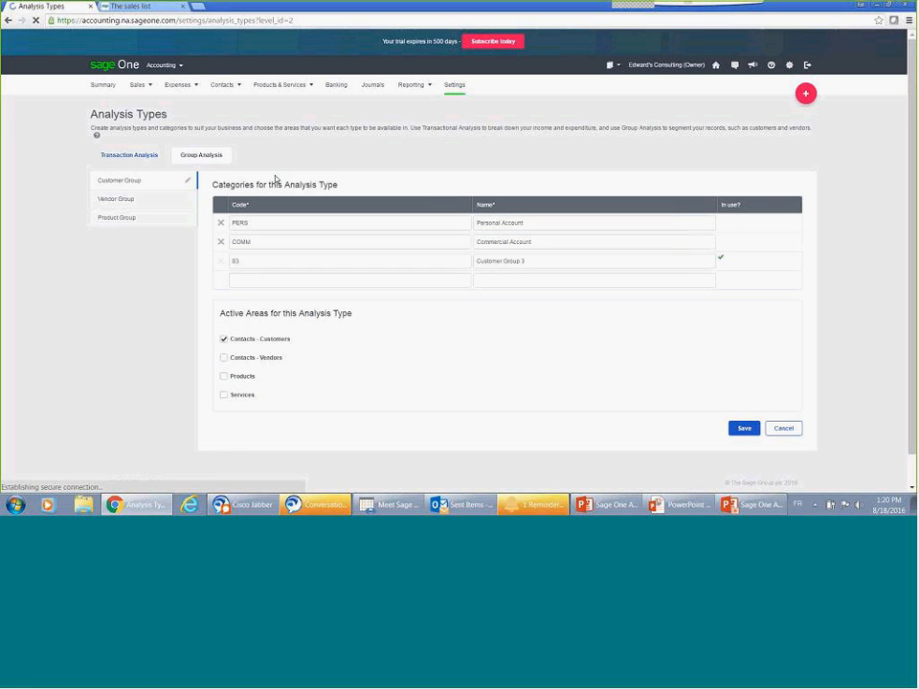
left_click(795, 436)
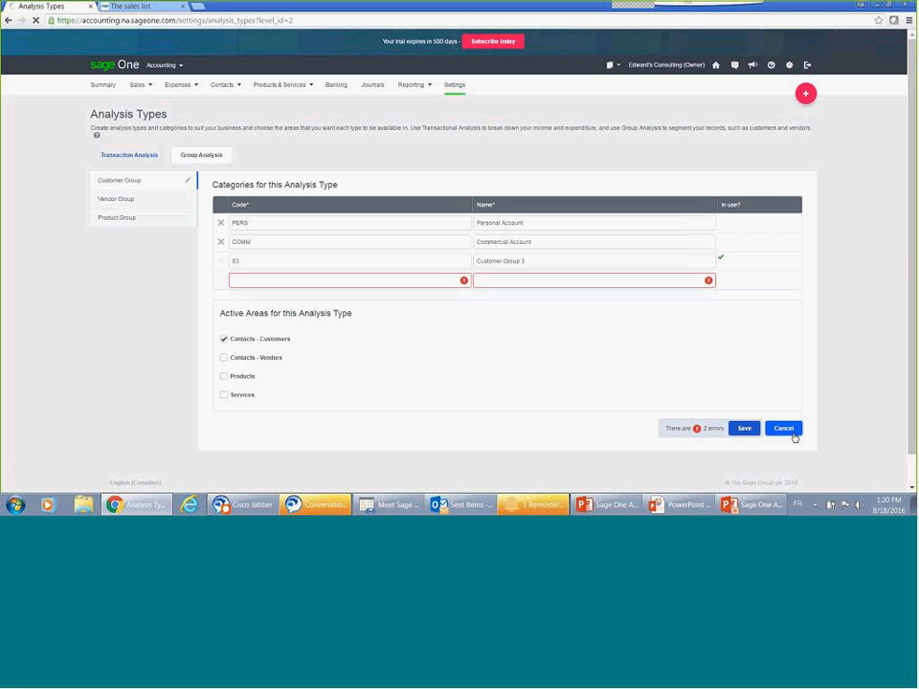
left_click(94, 87)
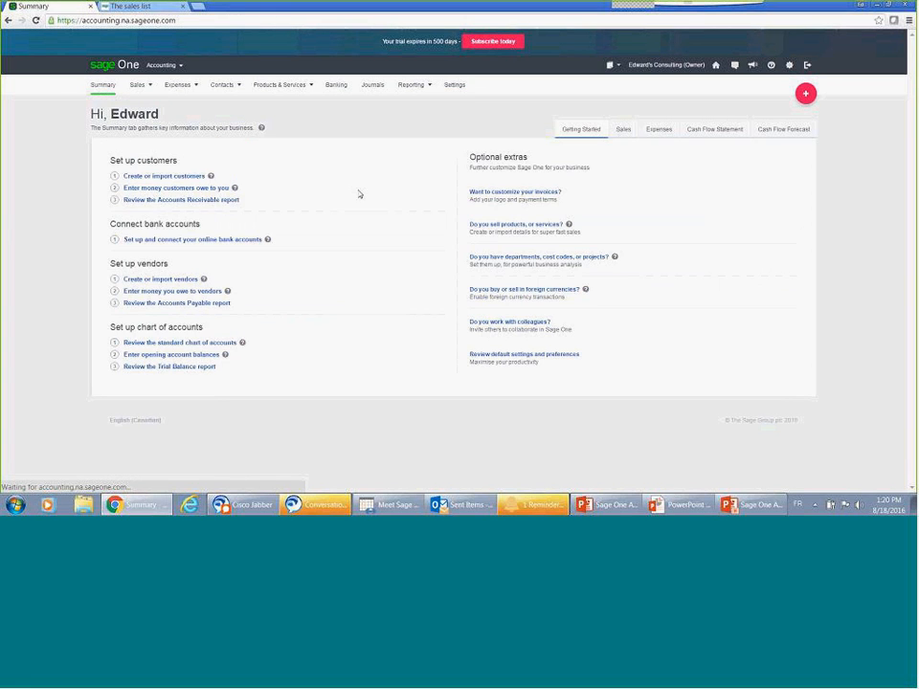
Step: Open the foreign currency settings, check the selectable currencies, try removing Mexican Nuevo Peso (MXN) and cancel the changes
left_click(500, 294)
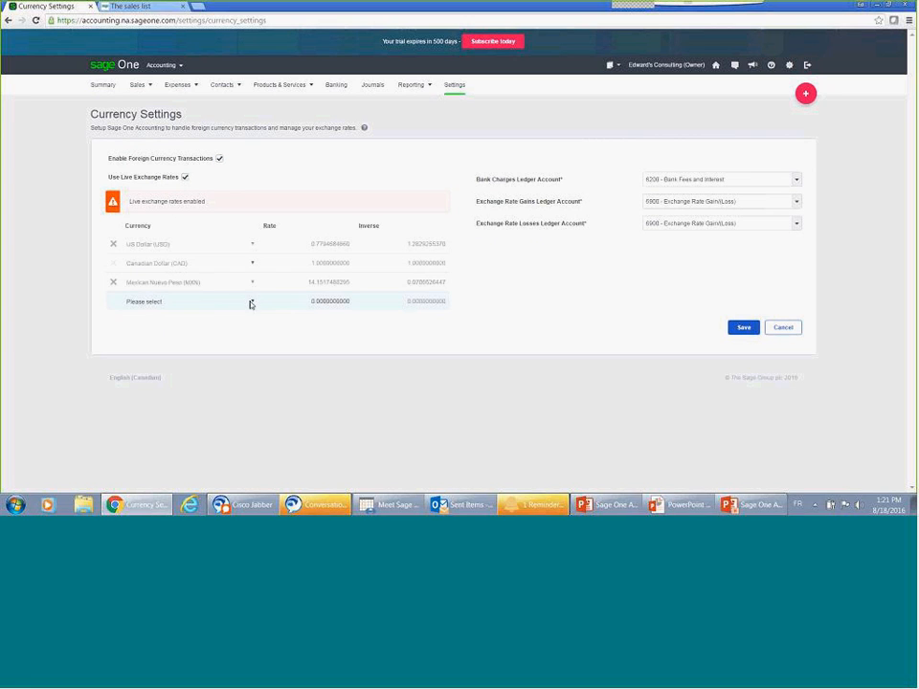
left_click(252, 303)
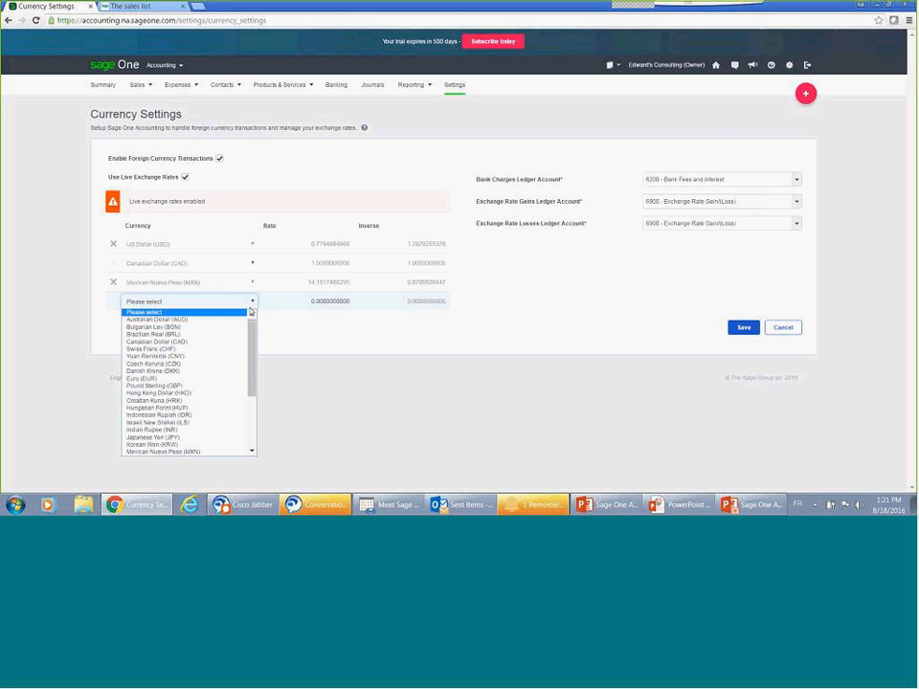
left_click(219, 452)
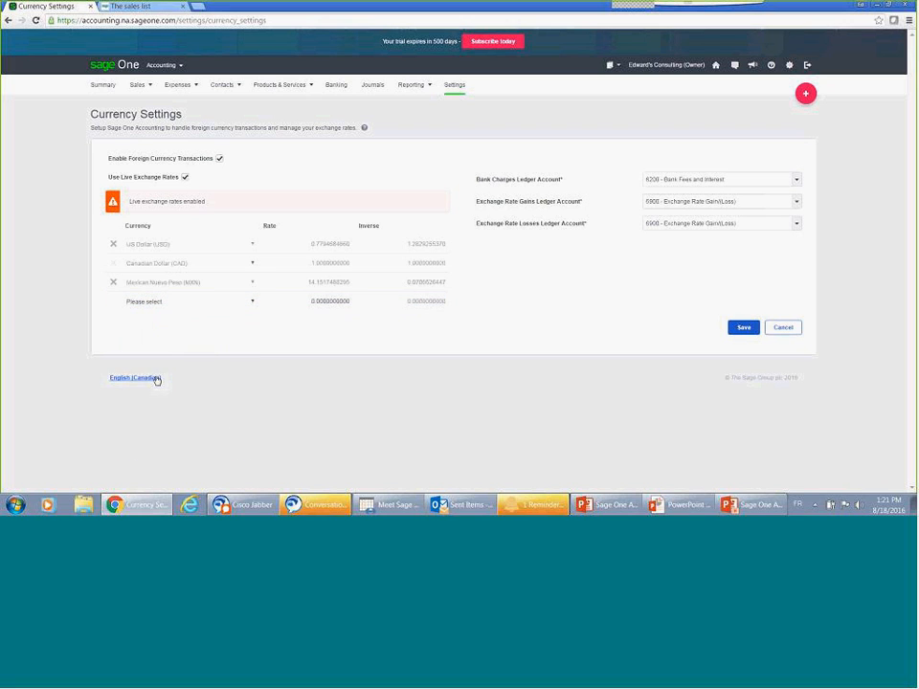
left_click(113, 283)
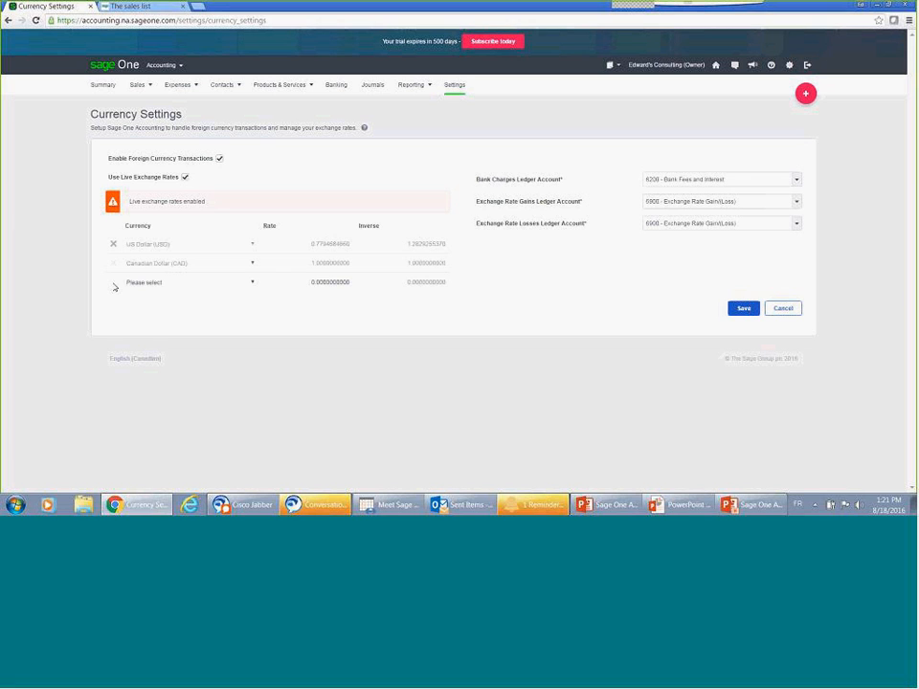
left_click(770, 316)
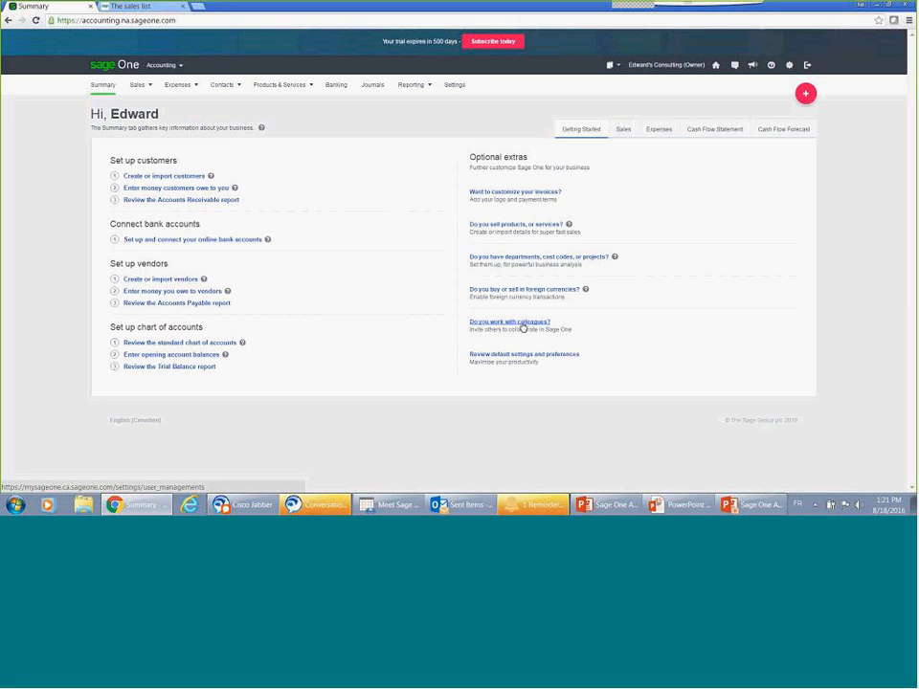
Step: Open user management, view the invitation form and leave it, and open the permissions of the second listed user
left_click(523, 328)
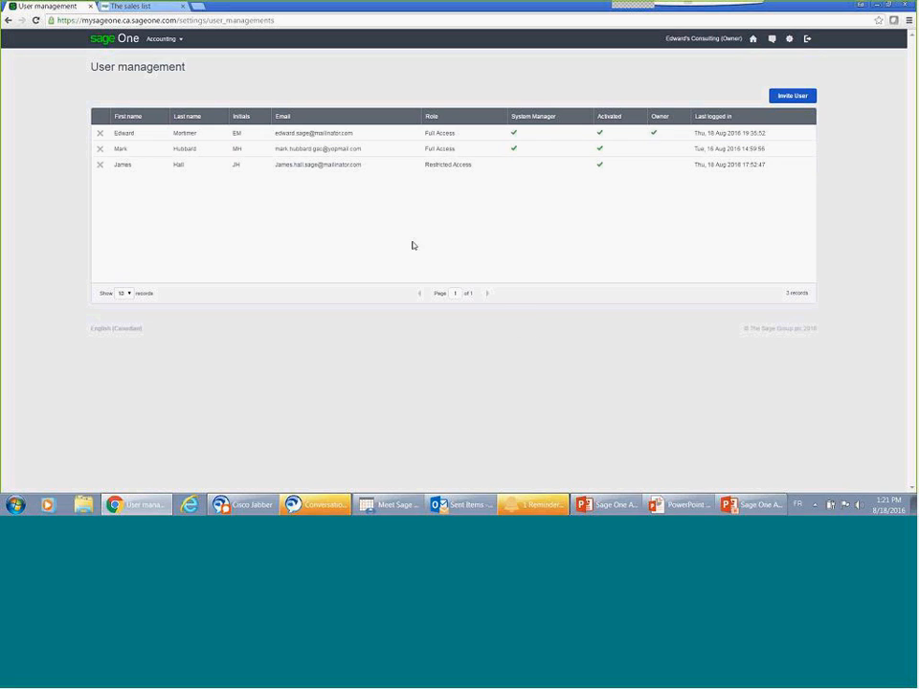
left_click(771, 95)
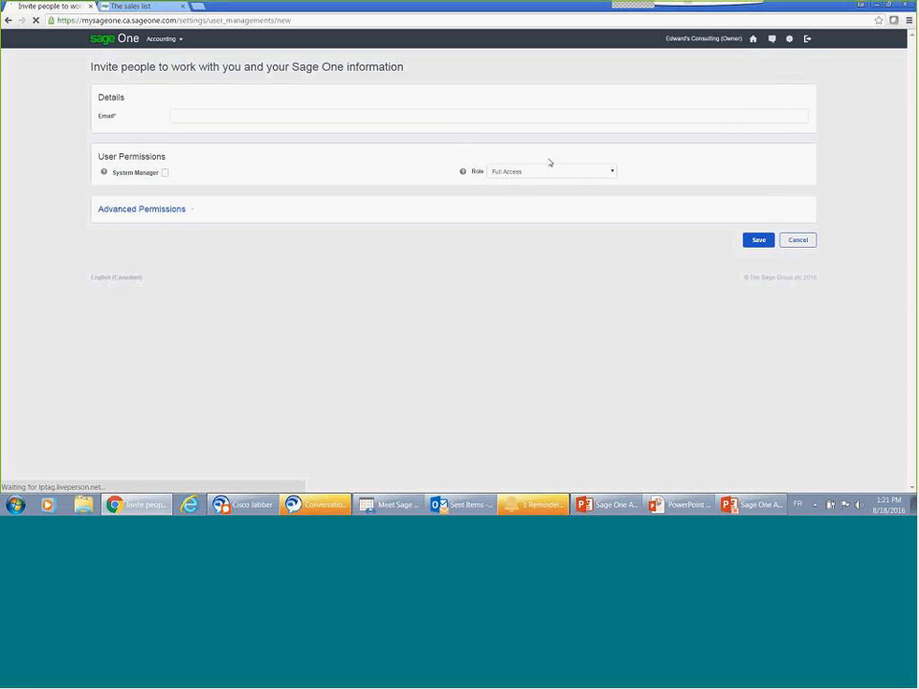
left_click(748, 240)
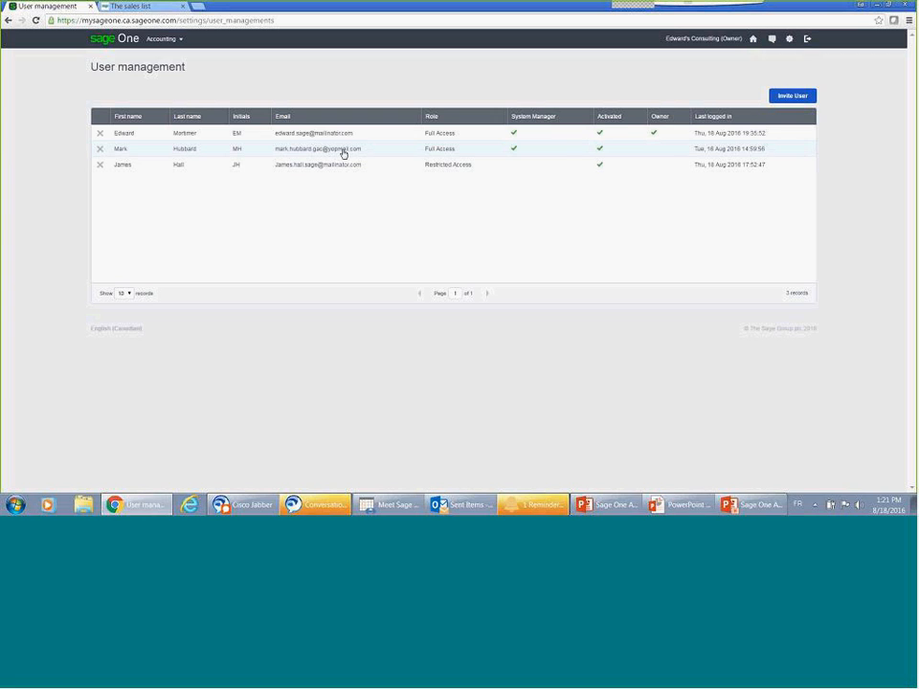
left_click(343, 150)
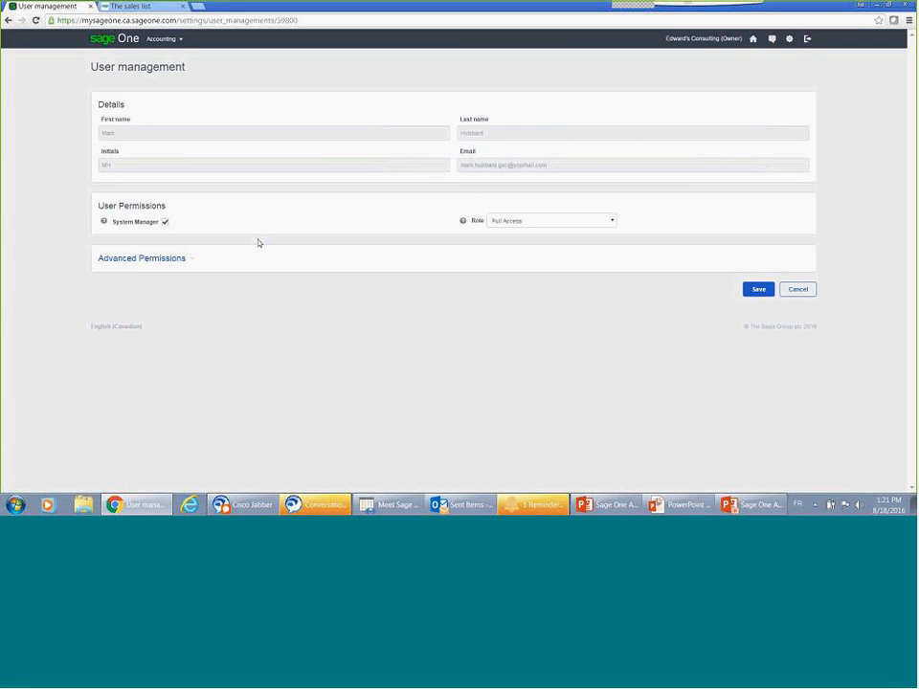
Step: Try clearing System Manager and setting the role to Custom, view the advanced permissions, and return to Accounting Standard without saving
left_click(167, 222)
left_click(589, 221)
left_click(546, 260)
left_click(170, 260)
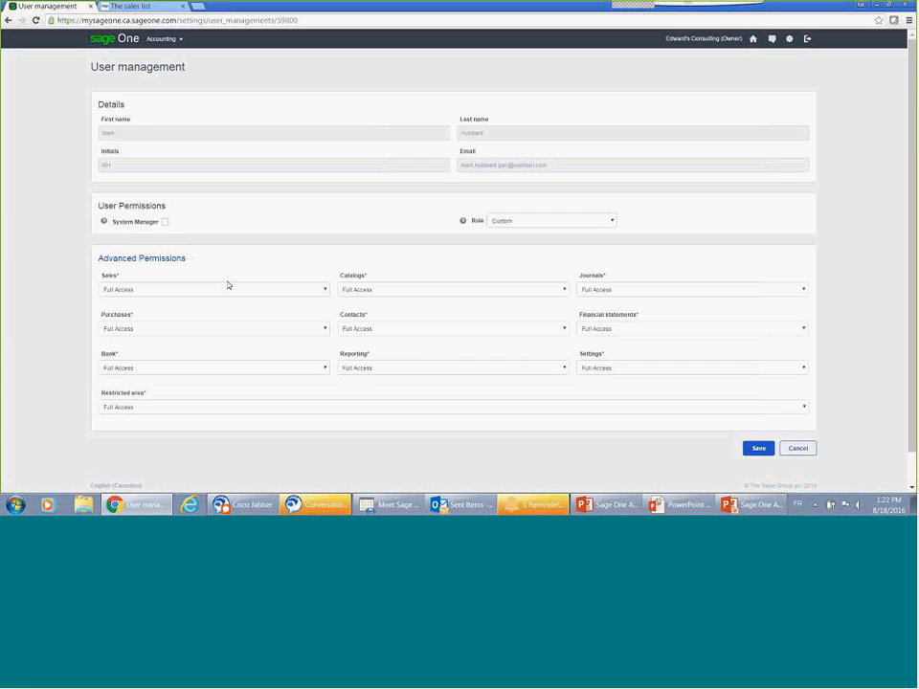
left_click(161, 39)
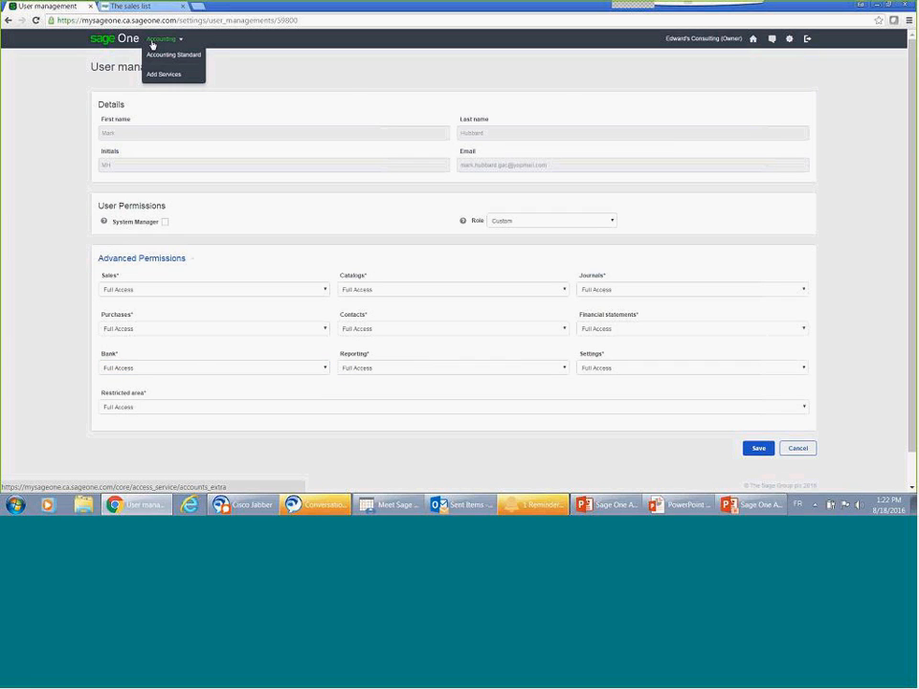
left_click(154, 54)
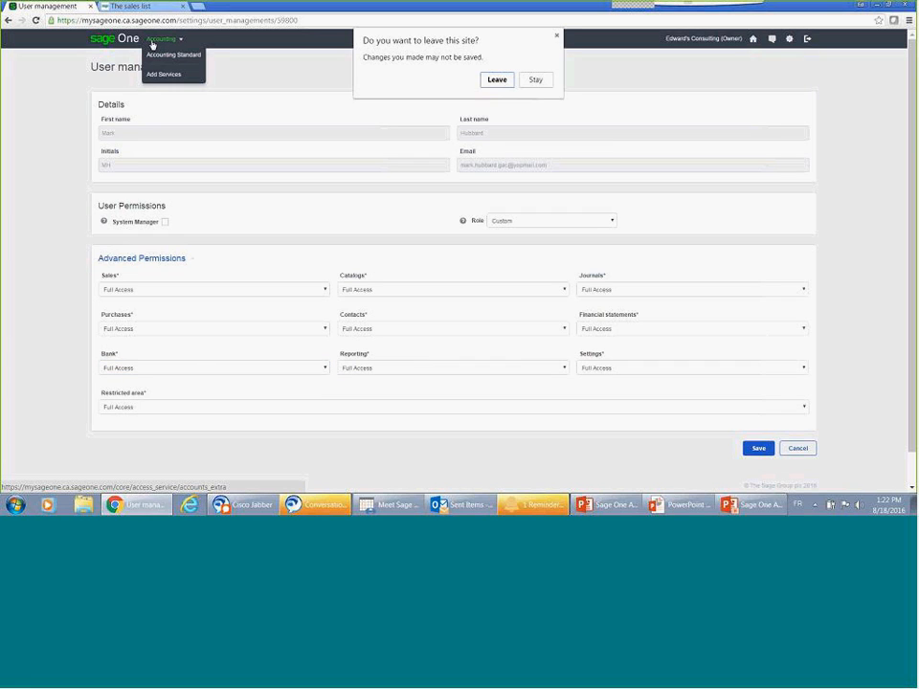
left_click(497, 79)
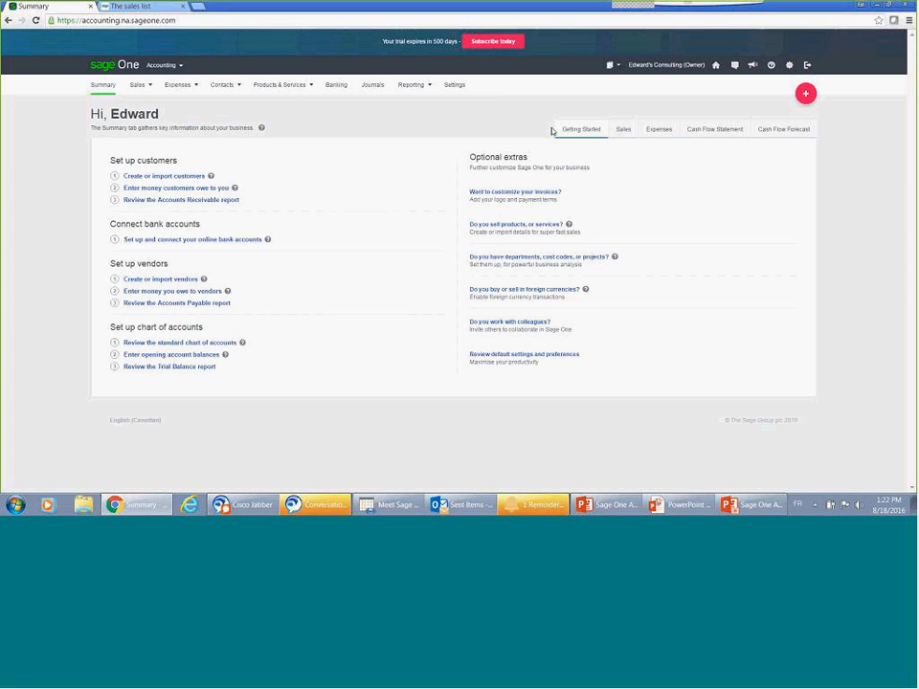
Step: Review the Sales dashboard on the Summary, including outstanding and overdue invoices, quotes, top customers and top A/R outstanding
left_click(623, 134)
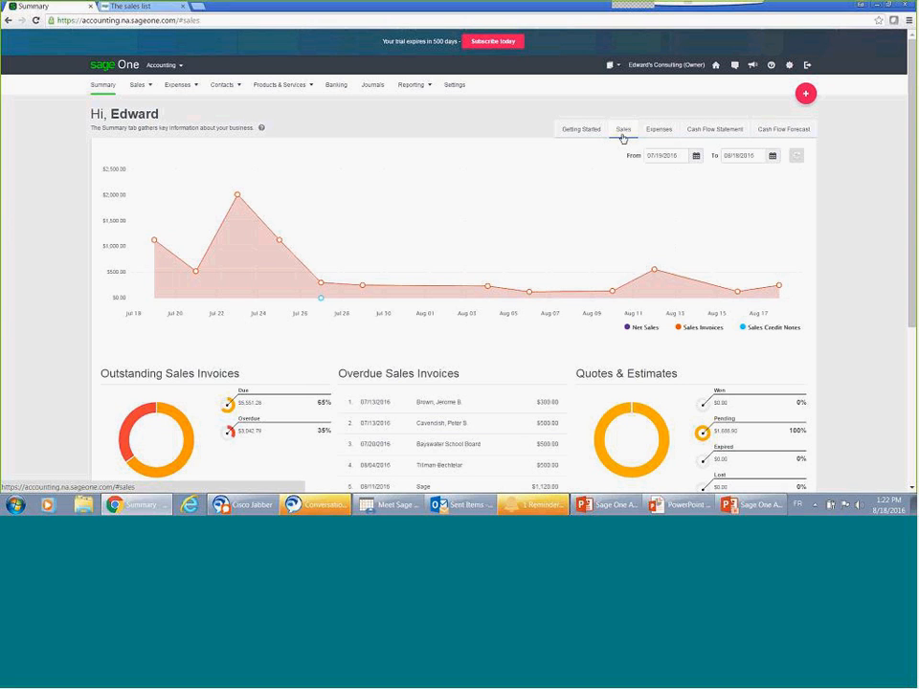
scroll(624, 139, "down", 3)
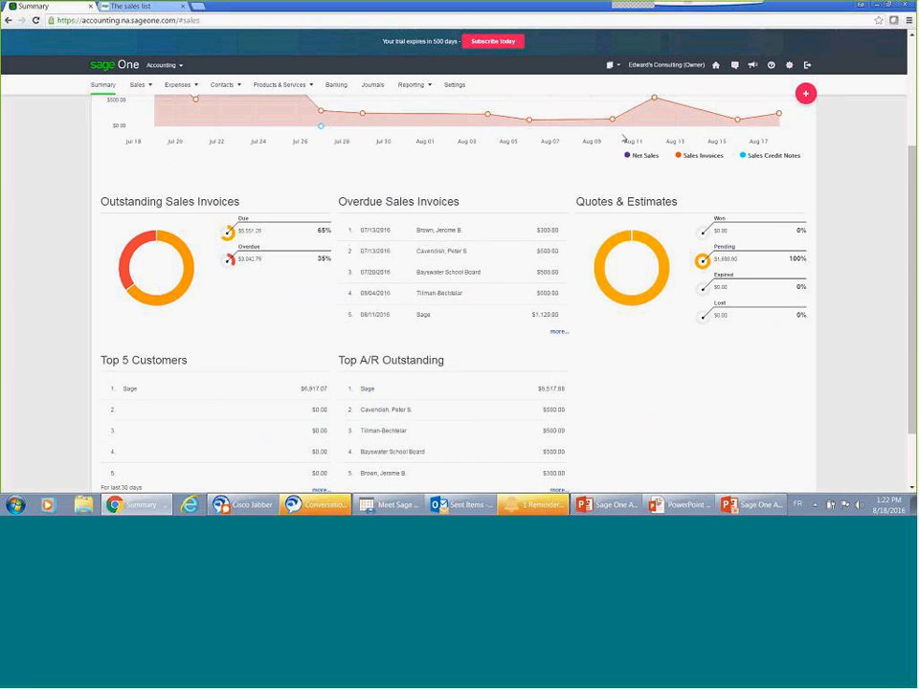
scroll(623, 138, "down", 1)
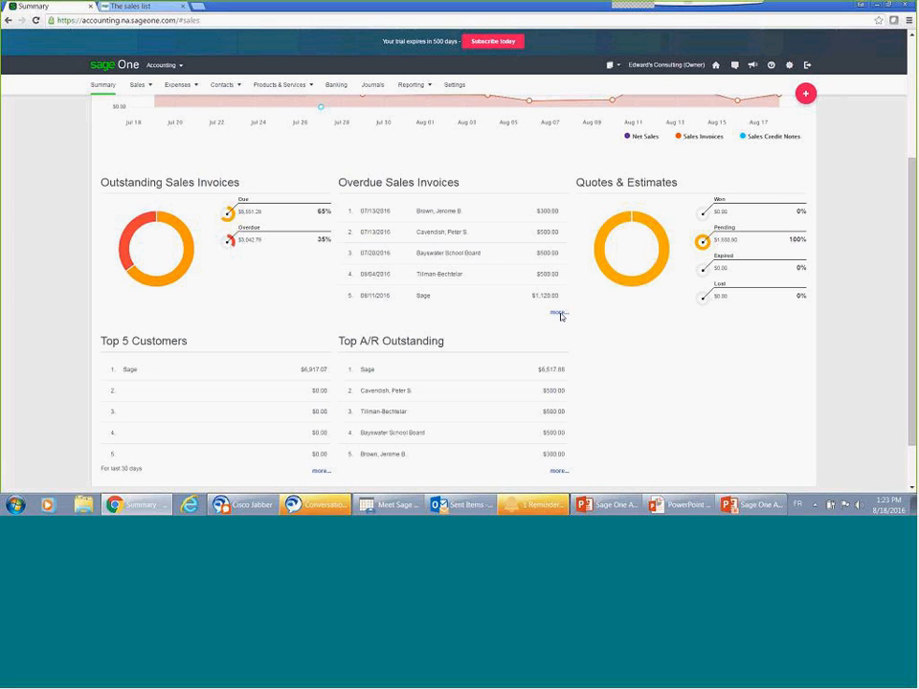
scroll(562, 317, "down", 1)
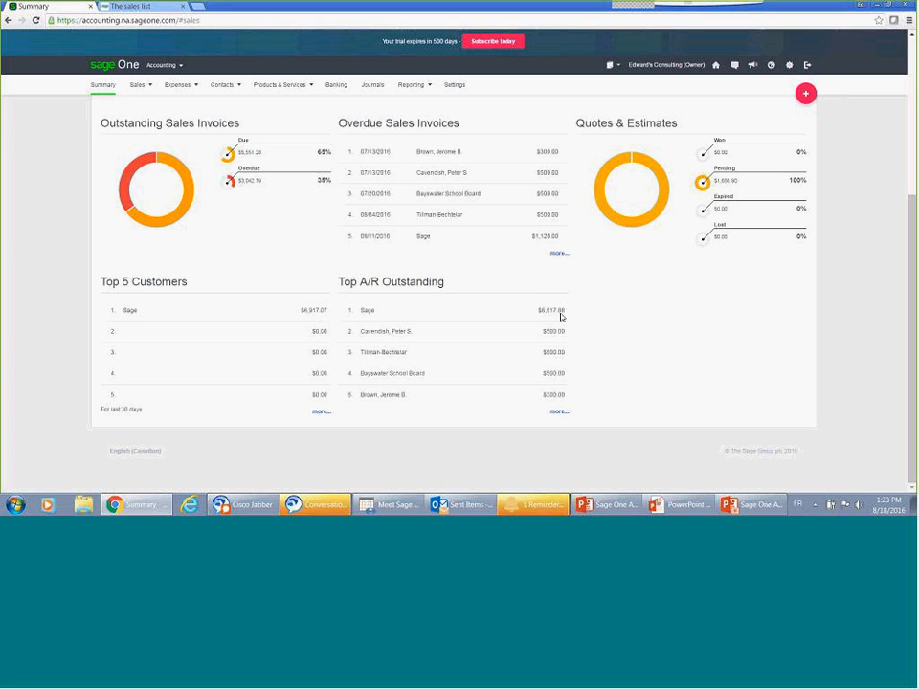
scroll(562, 317, "up", 1)
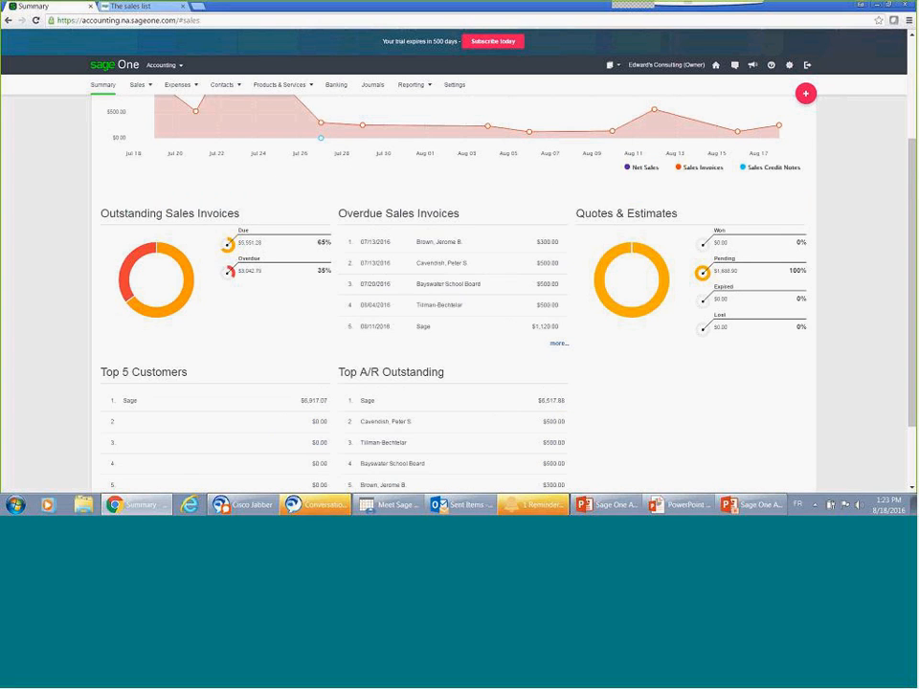
scroll(645, 170, "up", 2)
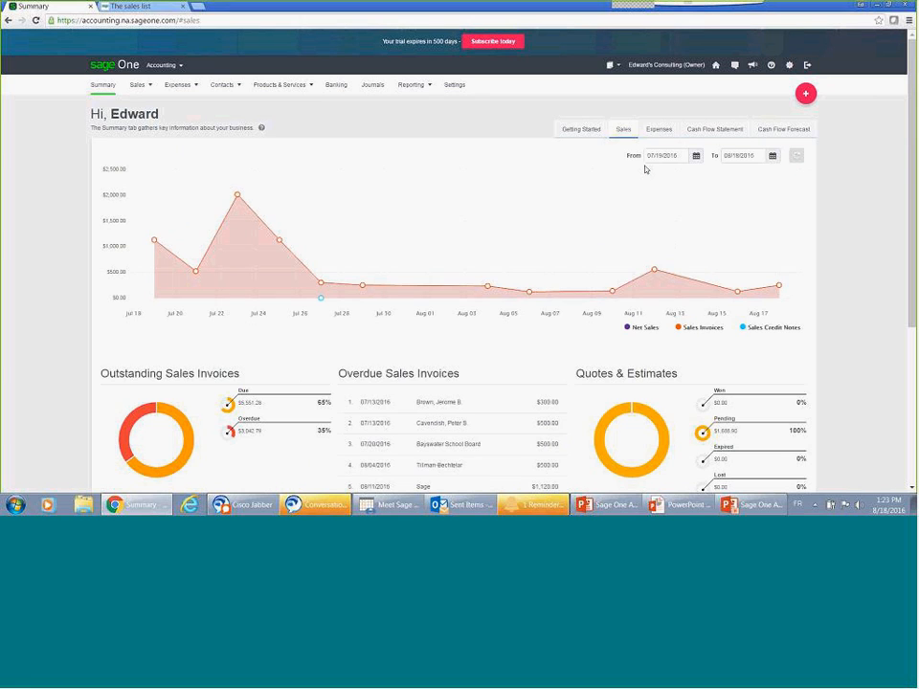
Step: Review the Expenses dashboard, covering outstanding and overdue vendor bills, the ledger account breakdown and top vendors
left_click(658, 130)
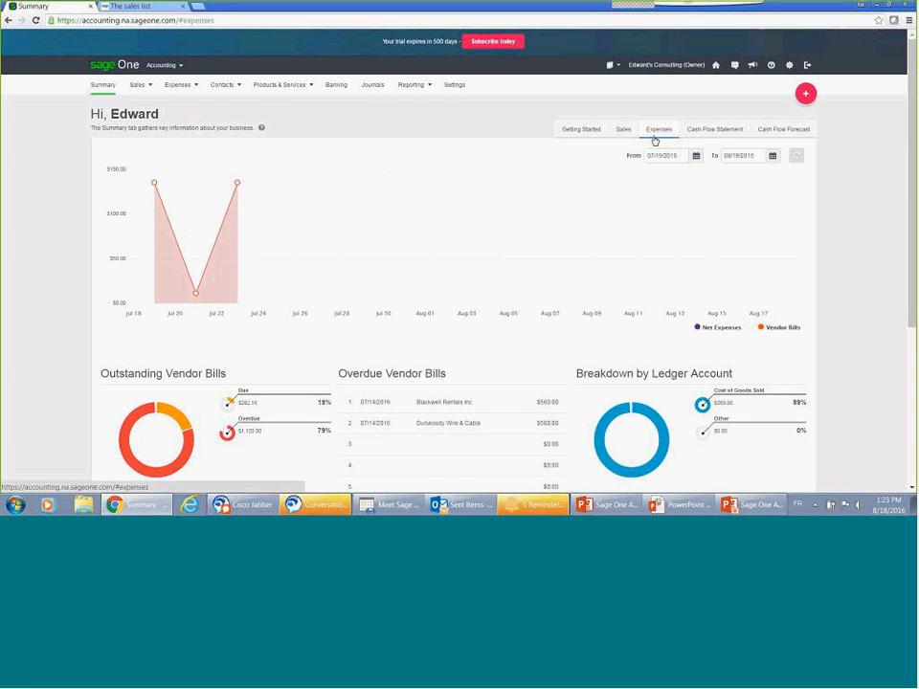
scroll(654, 142, "down", 1)
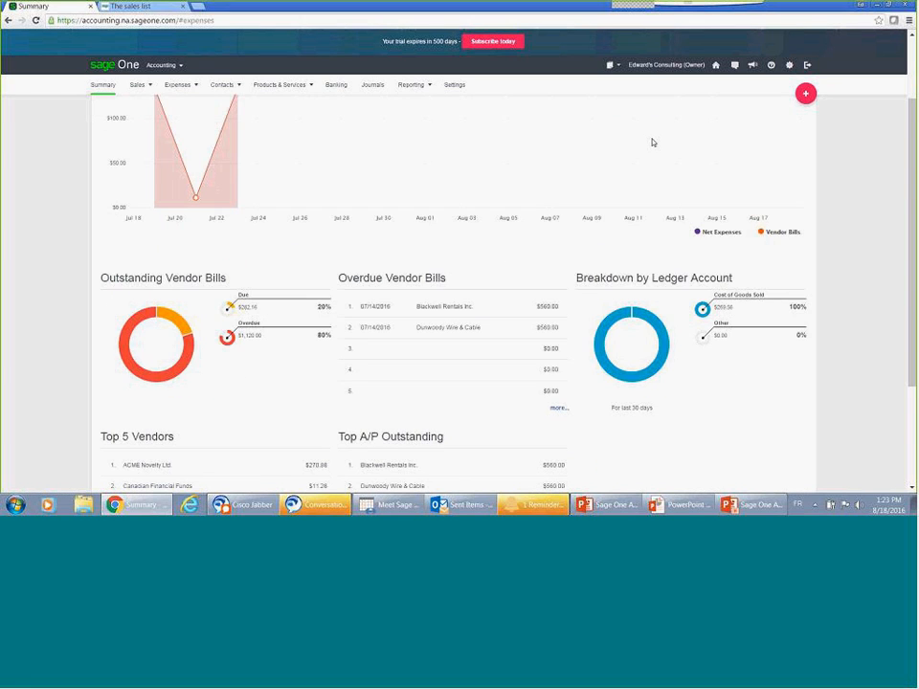
scroll(654, 144, "down", 2)
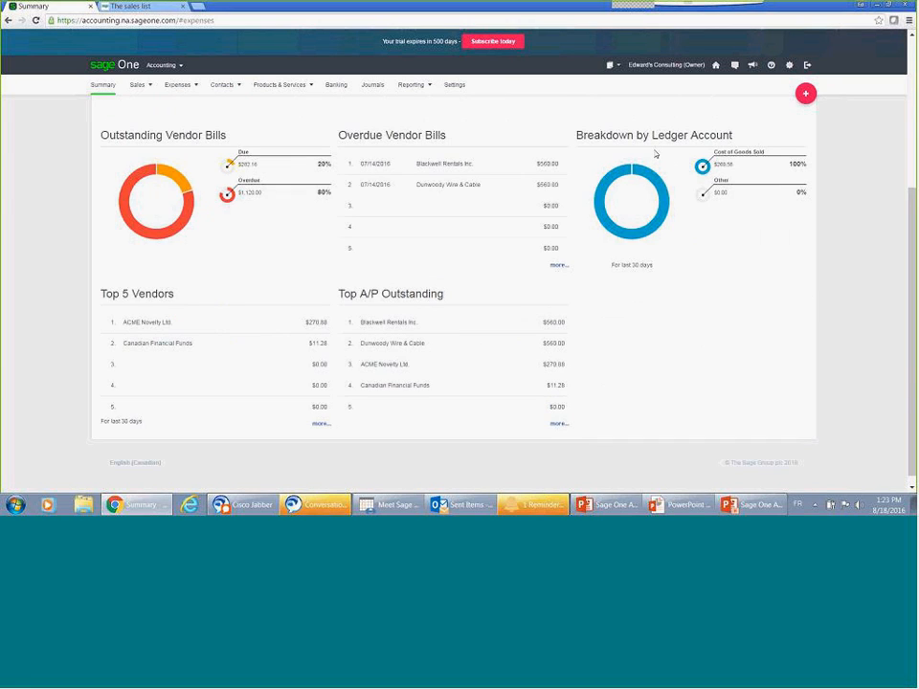
scroll(656, 153, "up", 3)
Step: Examine the Cash Flow Statement dashboard and open the Cash Flow Forecast
left_click(720, 131)
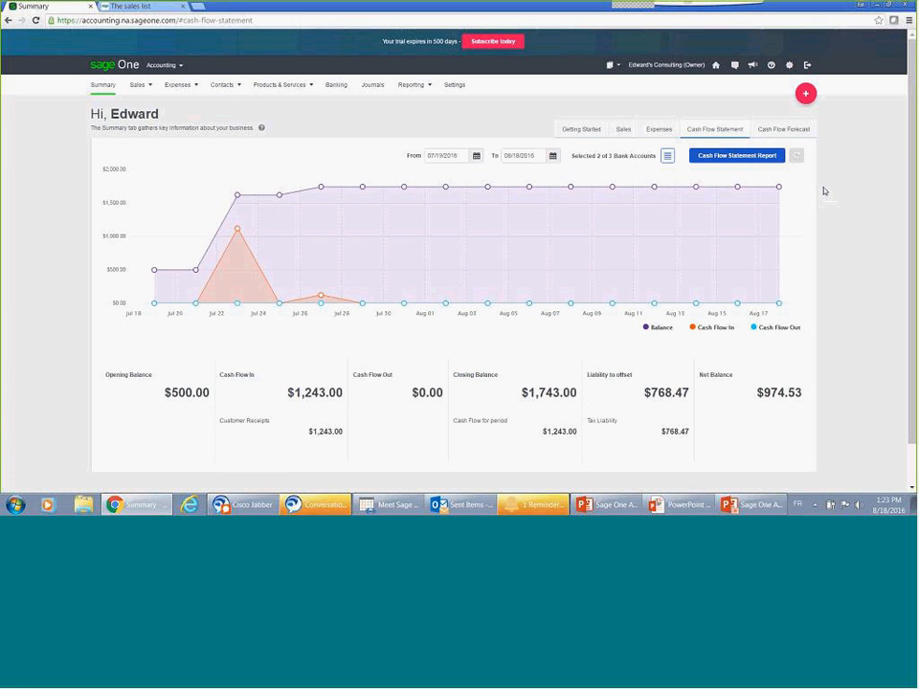
scroll(827, 197, "down", 2)
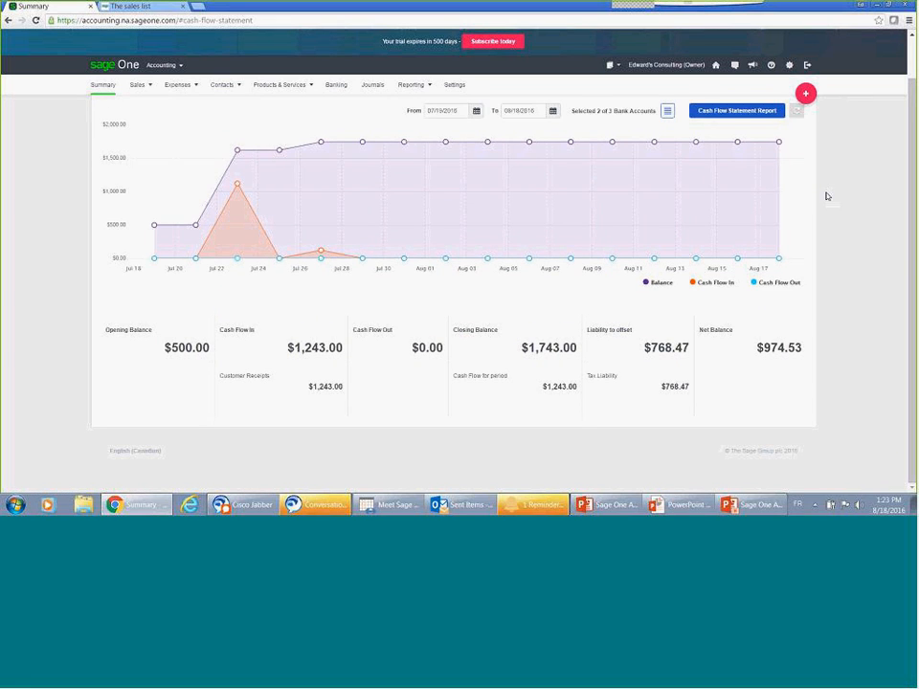
scroll(746, 182, "up", 2)
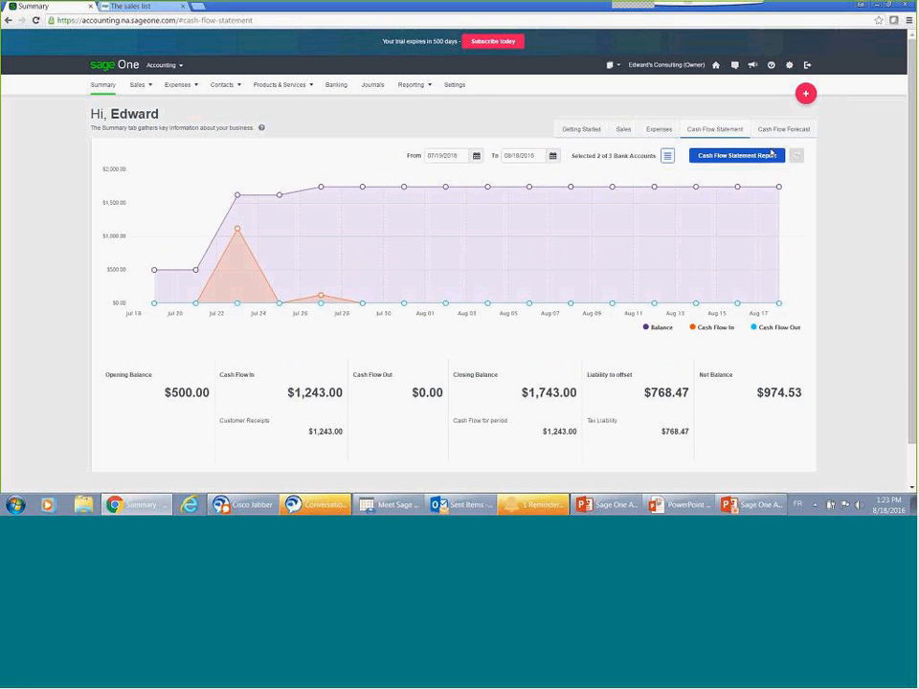
left_click(775, 128)
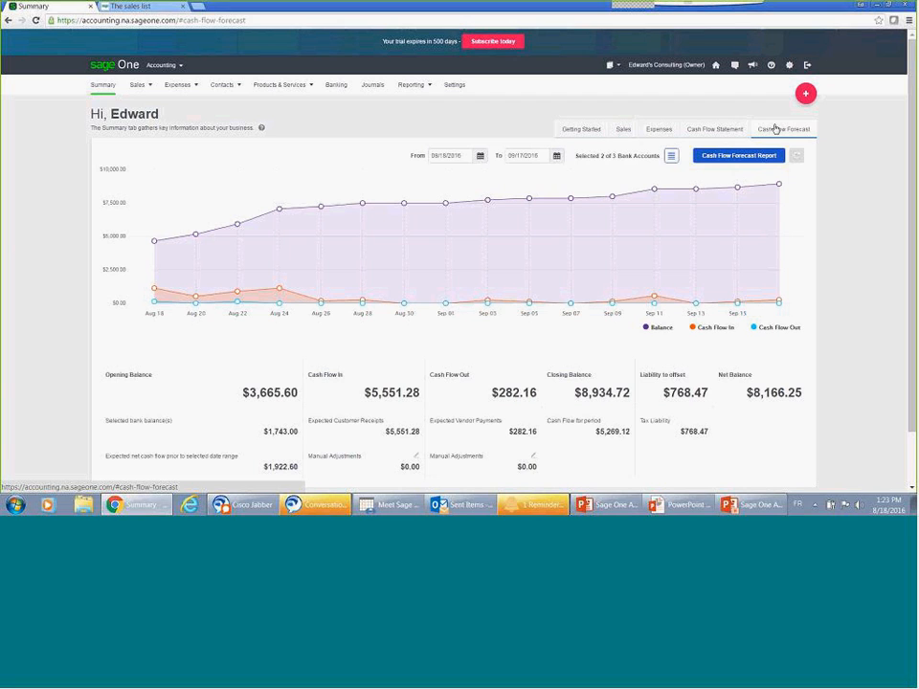
Step: Open the Sales Invoices list, check the status filter options, and set the start of the date range to 05/01/2016
mouse_move(132, 89)
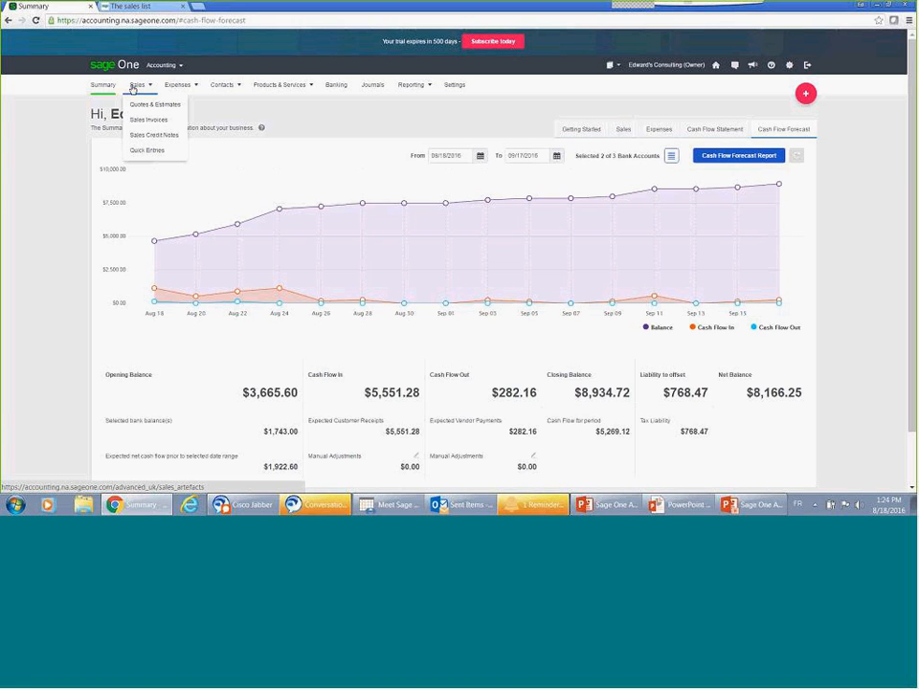
left_click(150, 123)
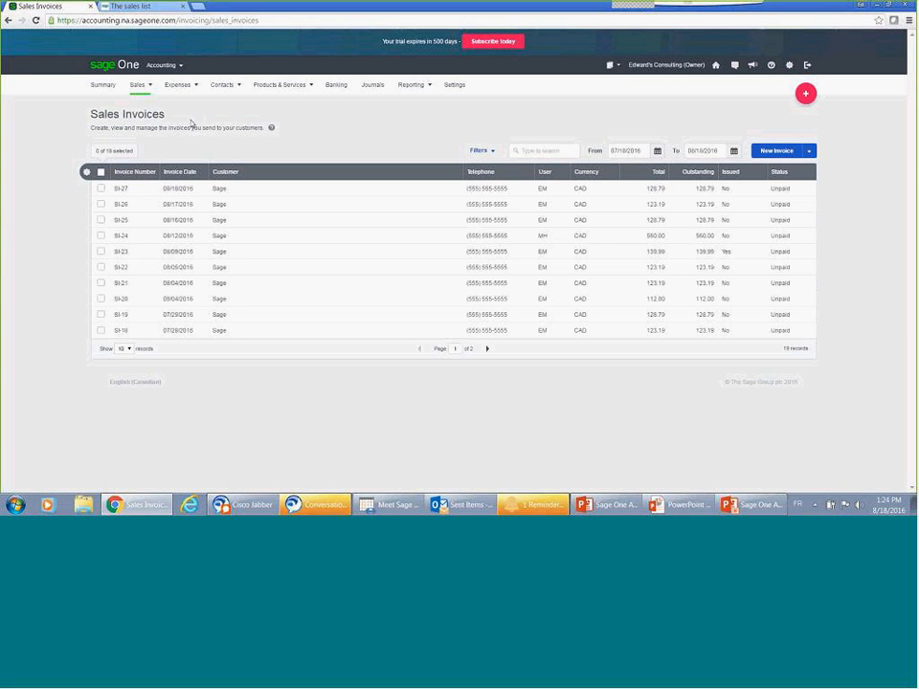
left_click(491, 153)
left_click(159, 176)
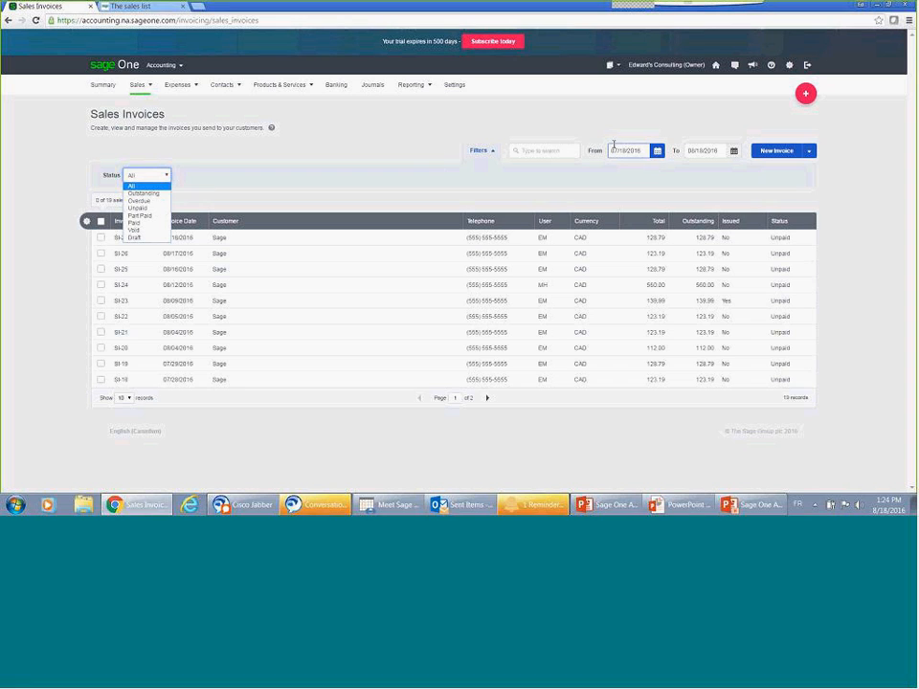
left_click(657, 153)
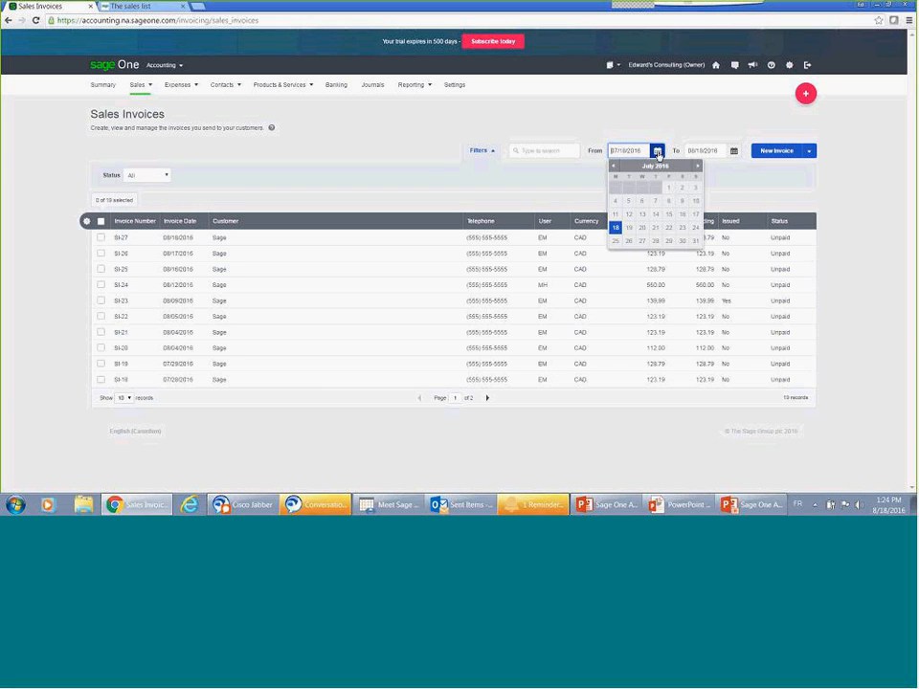
left_click(614, 166)
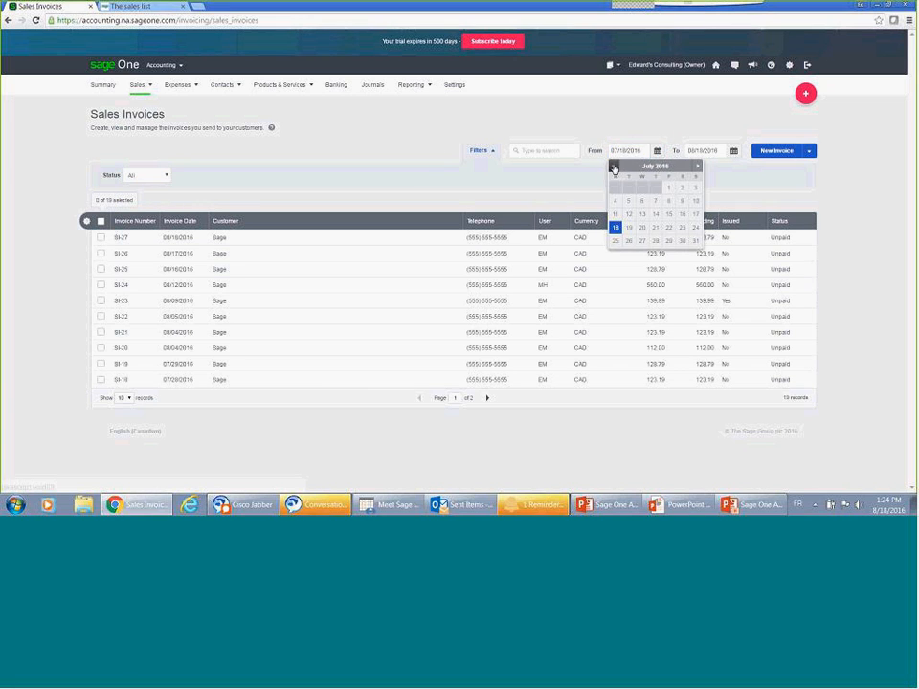
left_click(614, 166)
left_click(695, 187)
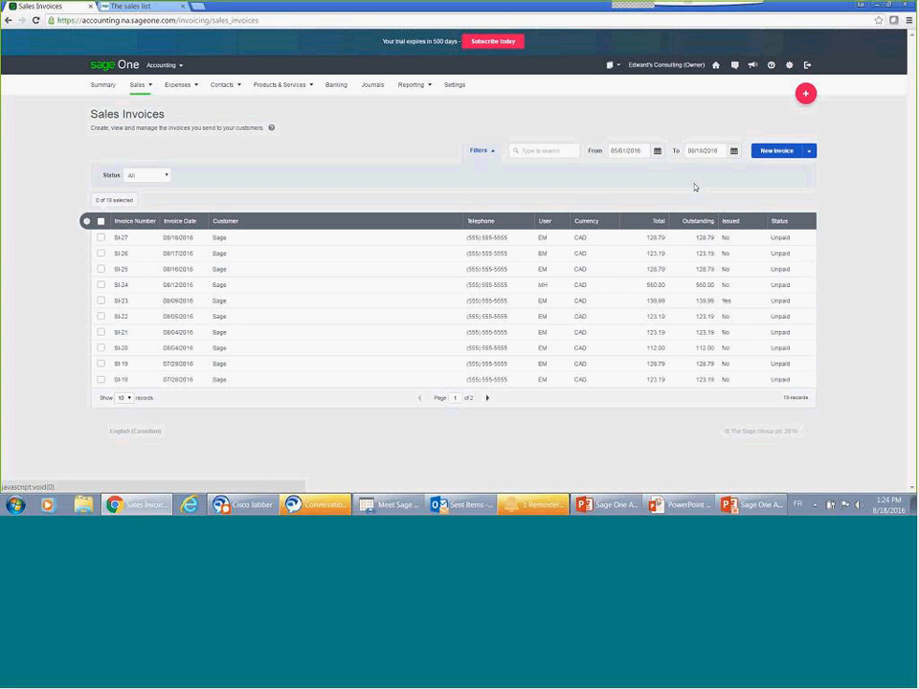
Step: View the Expenses and Sales lists and return to the Sales Invoices list
left_click(182, 88)
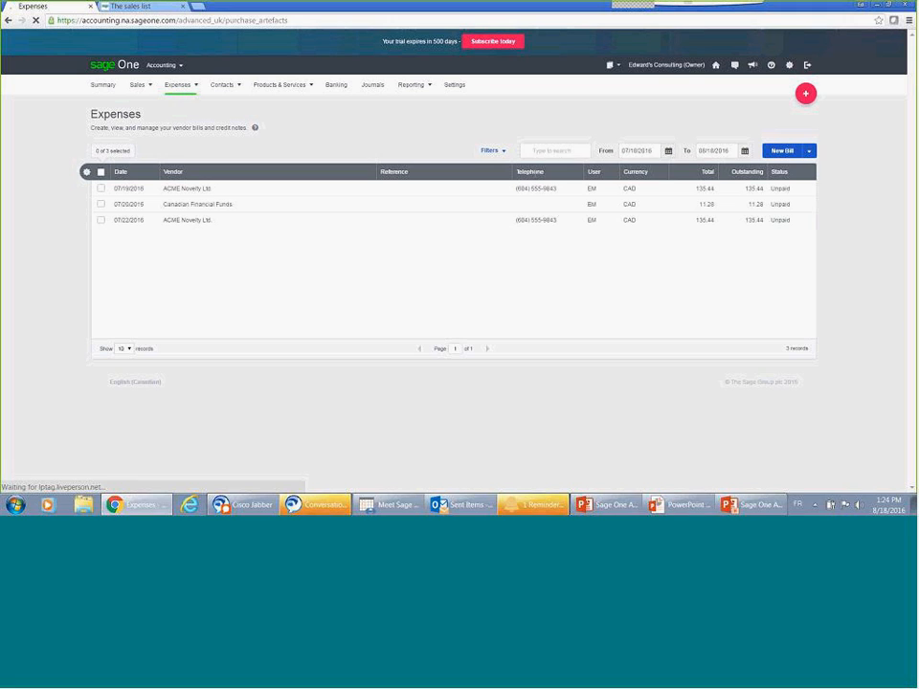
left_click(142, 88)
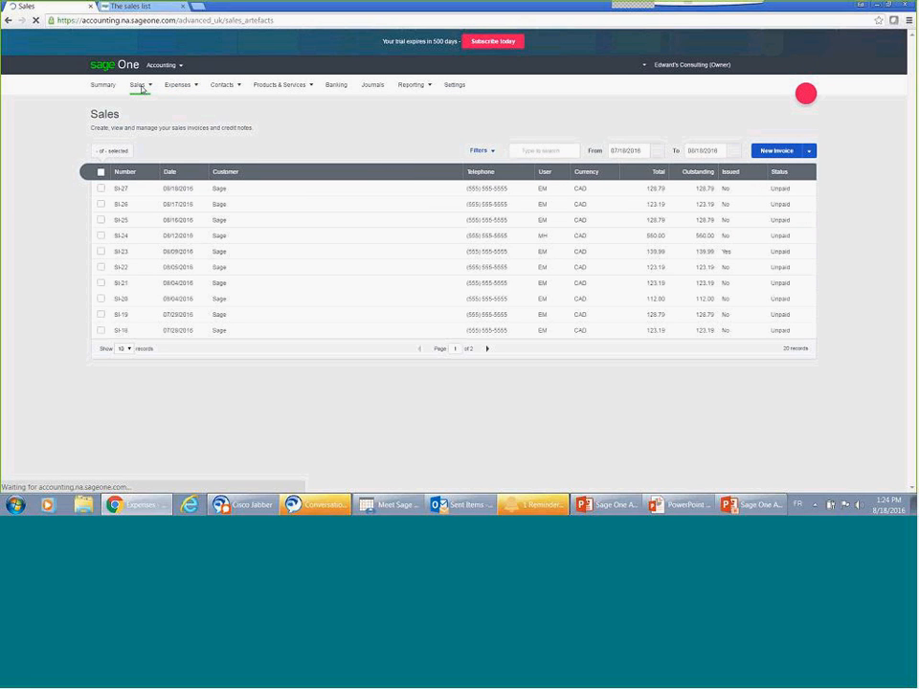
mouse_move(140, 86)
left_click(142, 121)
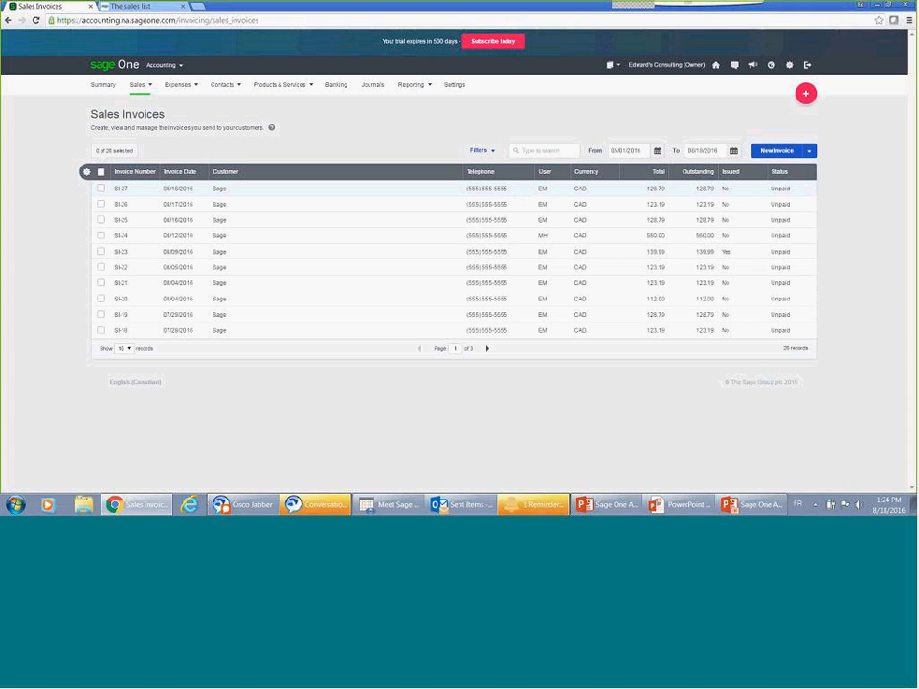
Step: Open the column configuration of the invoice list, try moving the Status column, and cancel the changes
left_click(86, 173)
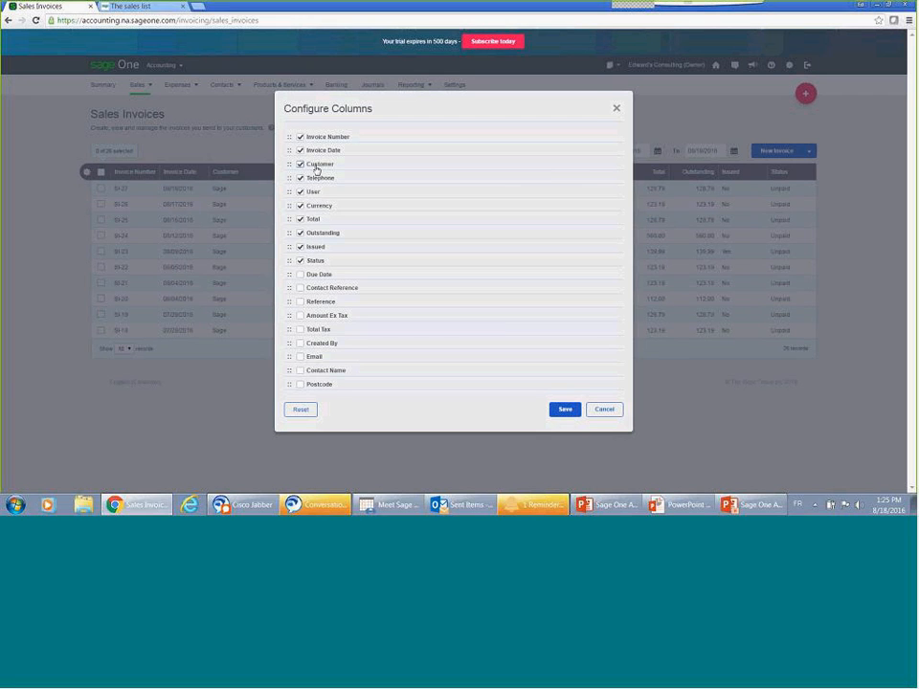
mouse_move(289, 260)
left_mouse_down()
mouse_move(289, 173)
mouse_move(288, 256)
left_mouse_up()
left_click(599, 412)
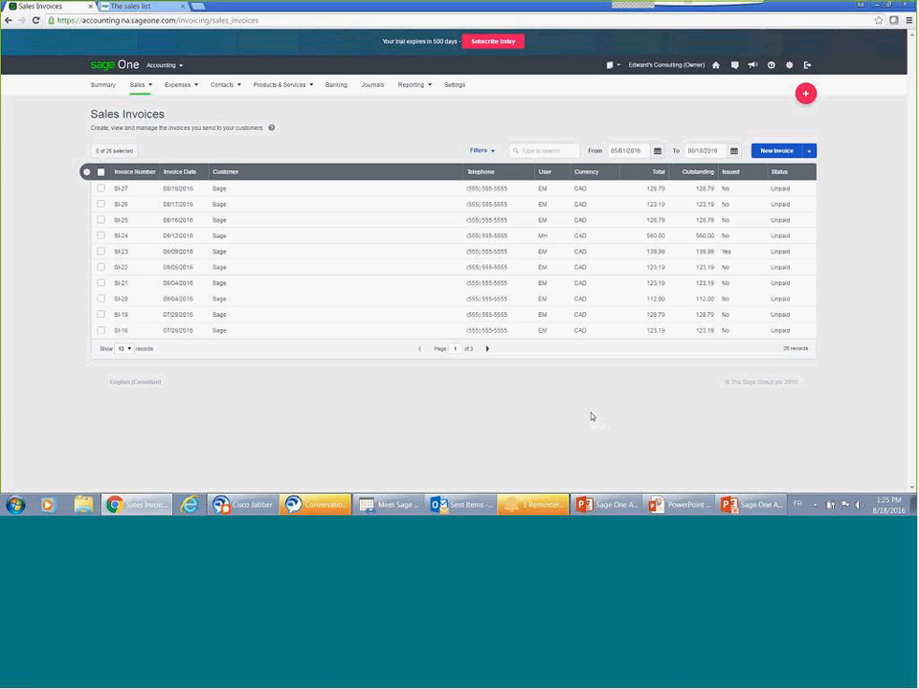
Step: Select the three newest sales invoices and export them as a PDF
left_click(101, 220)
left_click(101, 204)
left_click(101, 189)
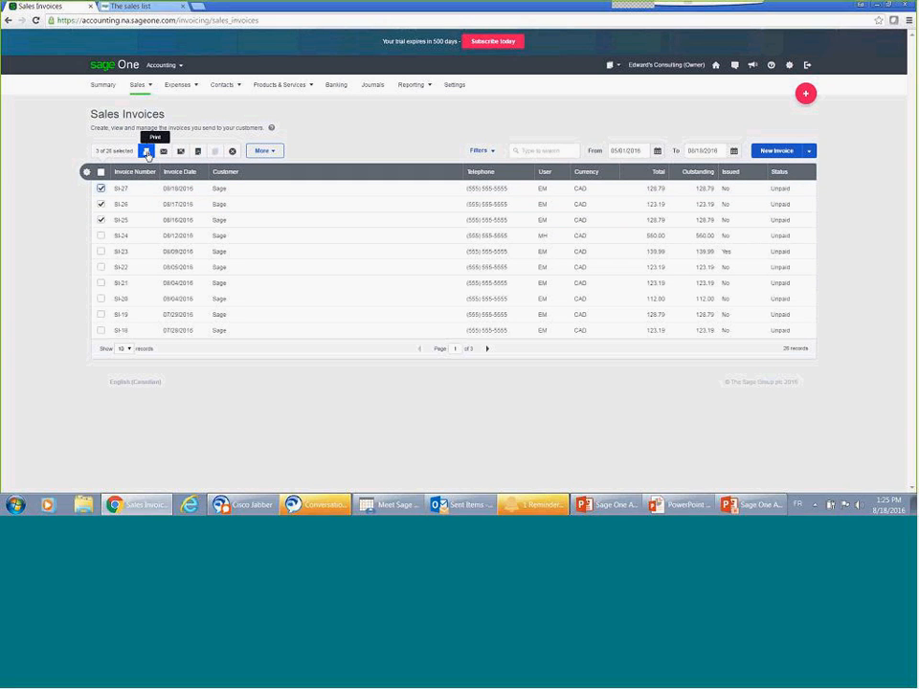
left_click(199, 152)
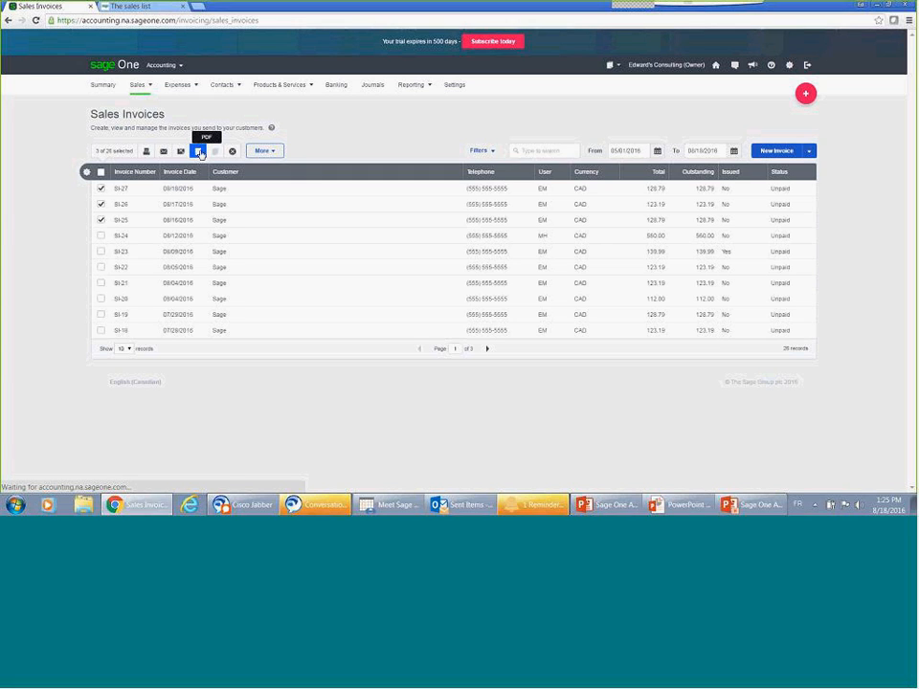
Step: Open the downloaded invoice PDF and look through its three pages
left_click(43, 481)
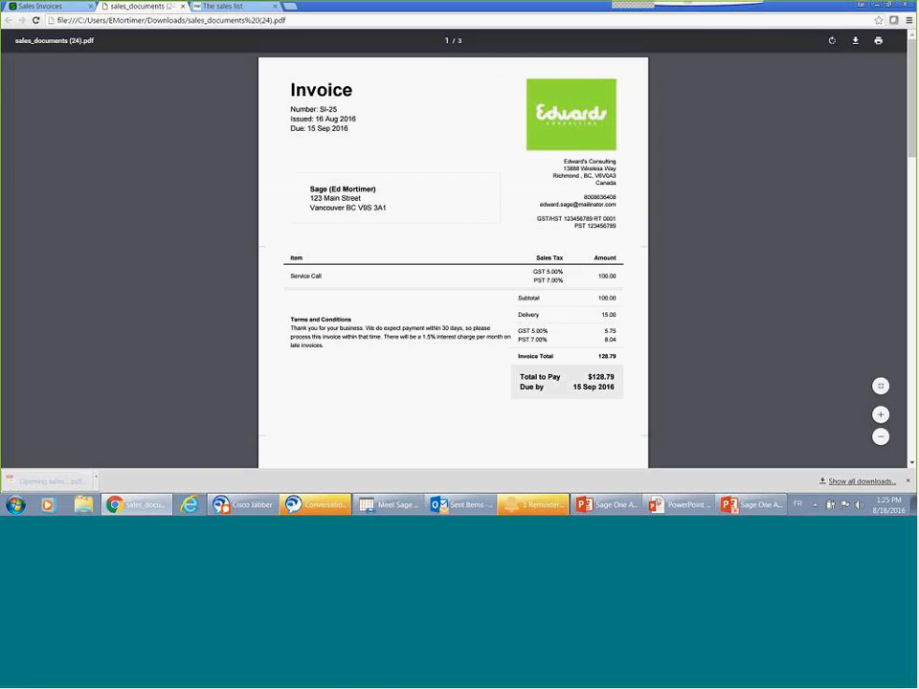
scroll(366, 258, "down", 5)
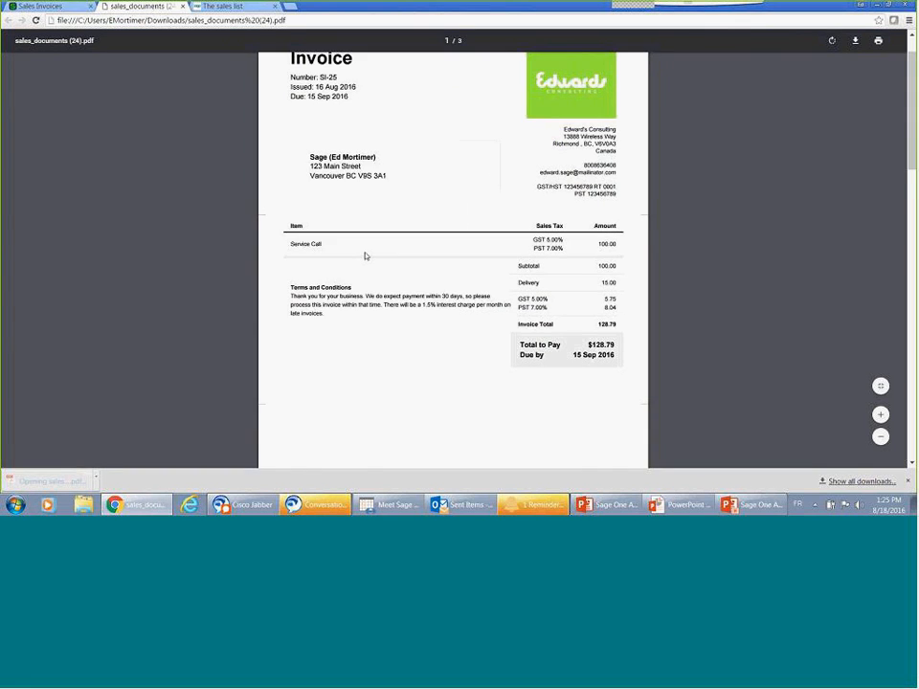
scroll(366, 257, "down", 5)
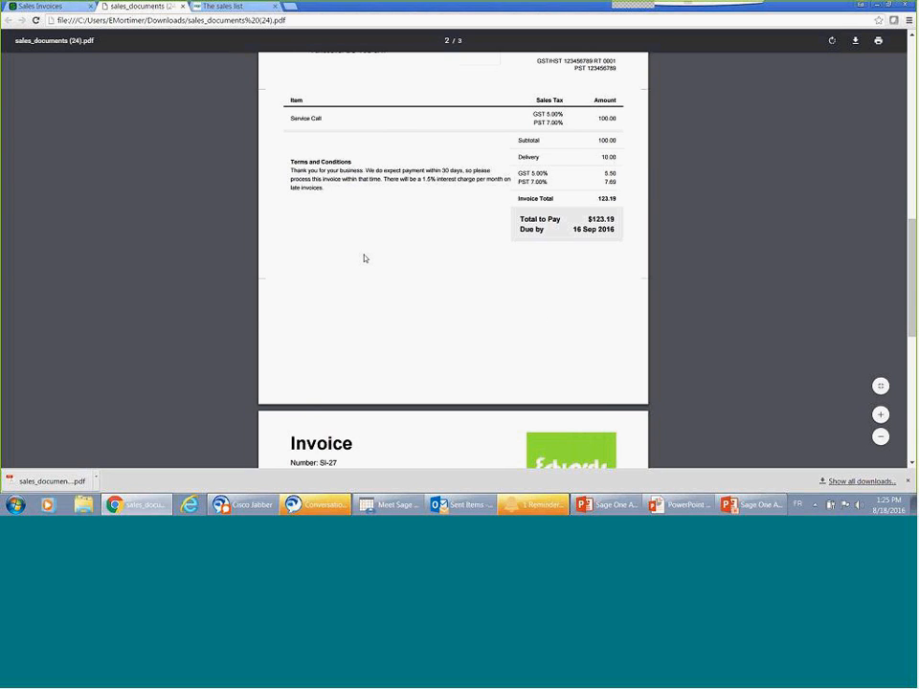
scroll(364, 259, "down", 3)
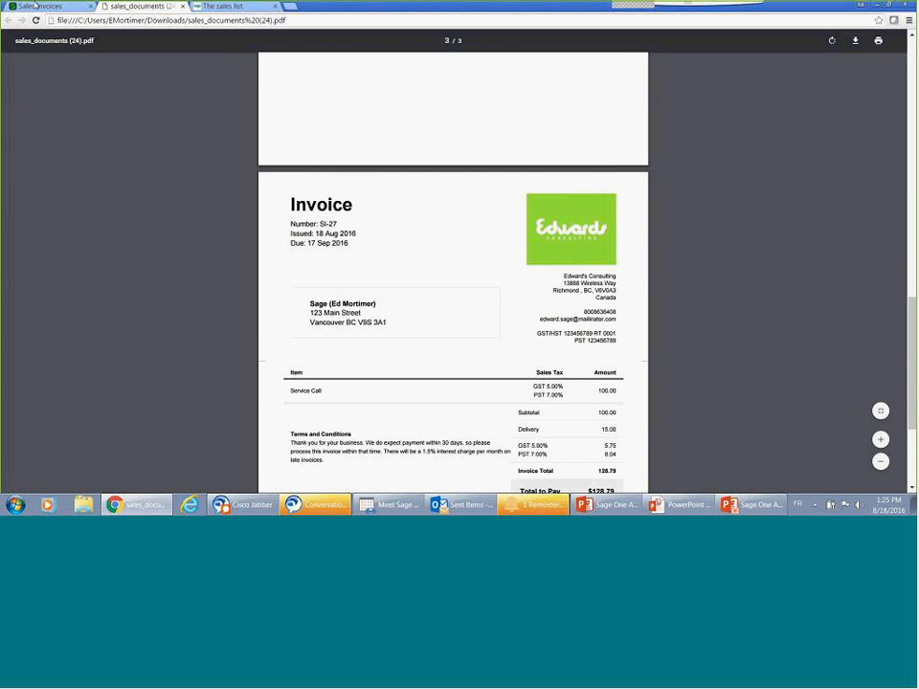
Step: Return to the Sales Invoices list, start a Pay or Allocate receipt for the three selected invoices, and look through its fields
left_click(36, 6)
left_click(265, 151)
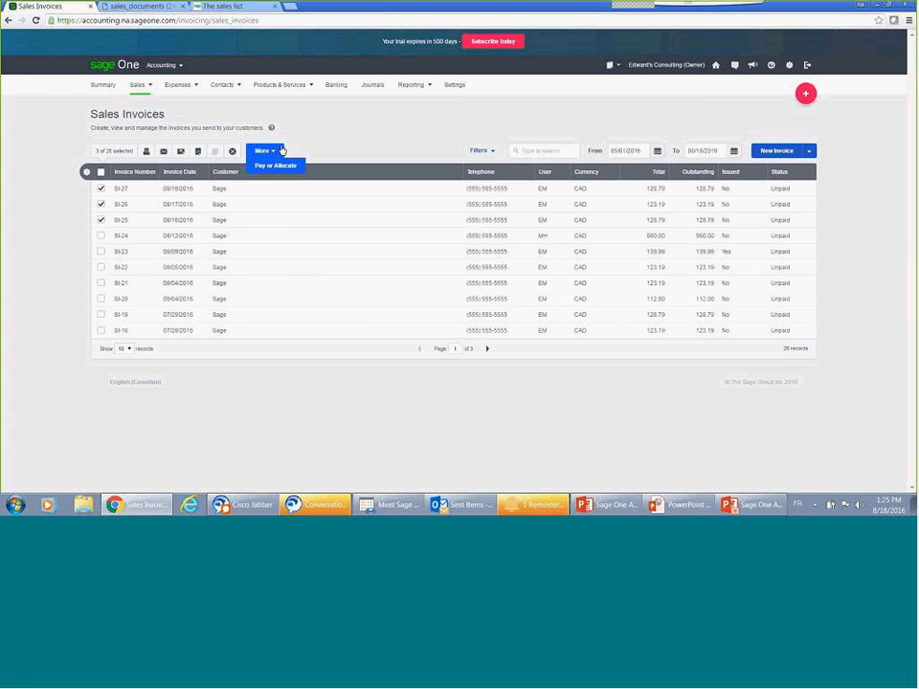
left_click(269, 166)
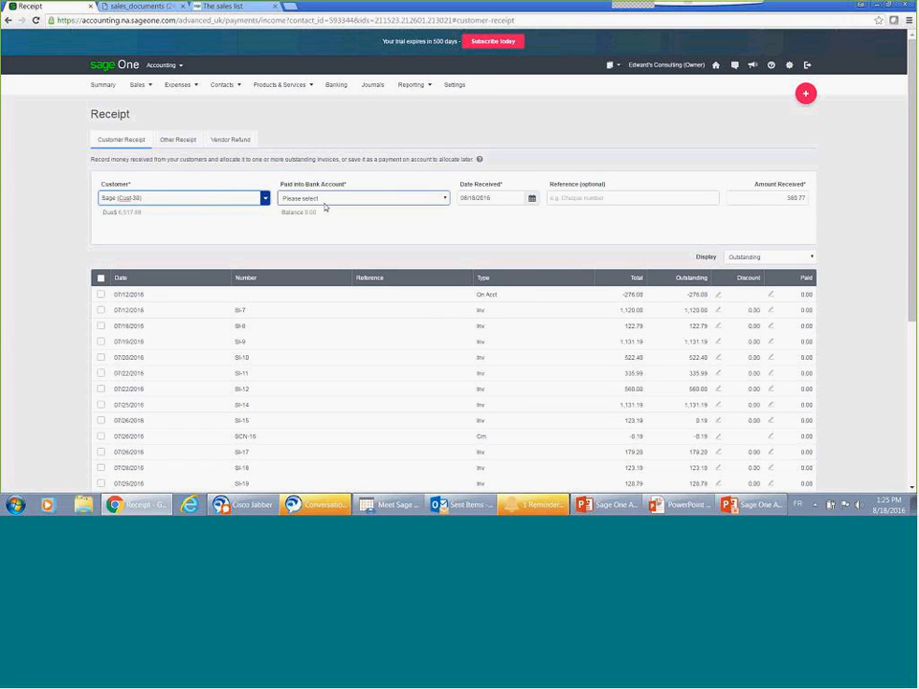
left_click(480, 197)
left_click(566, 196)
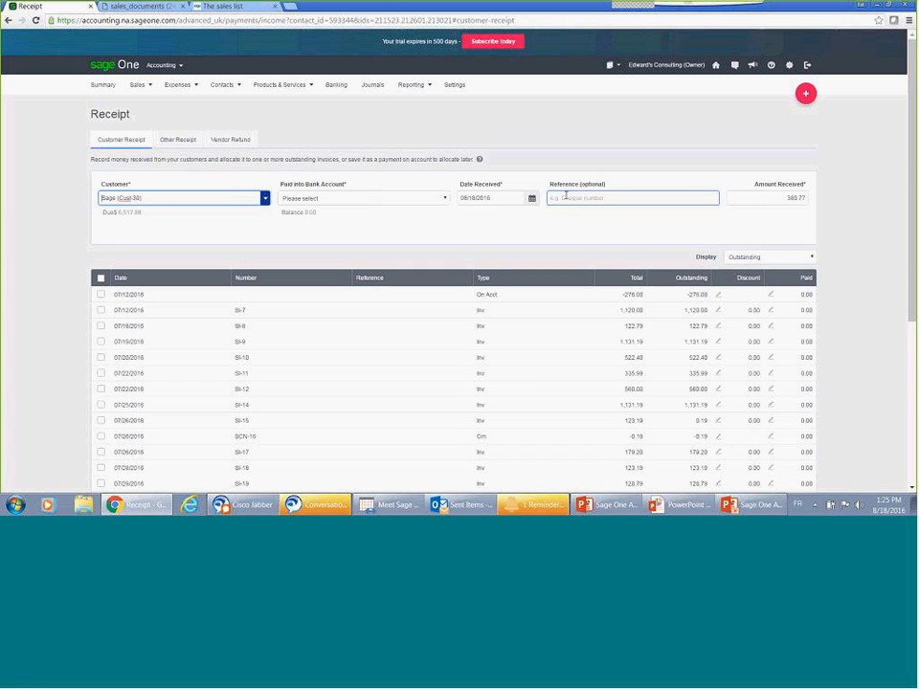
left_click(751, 200)
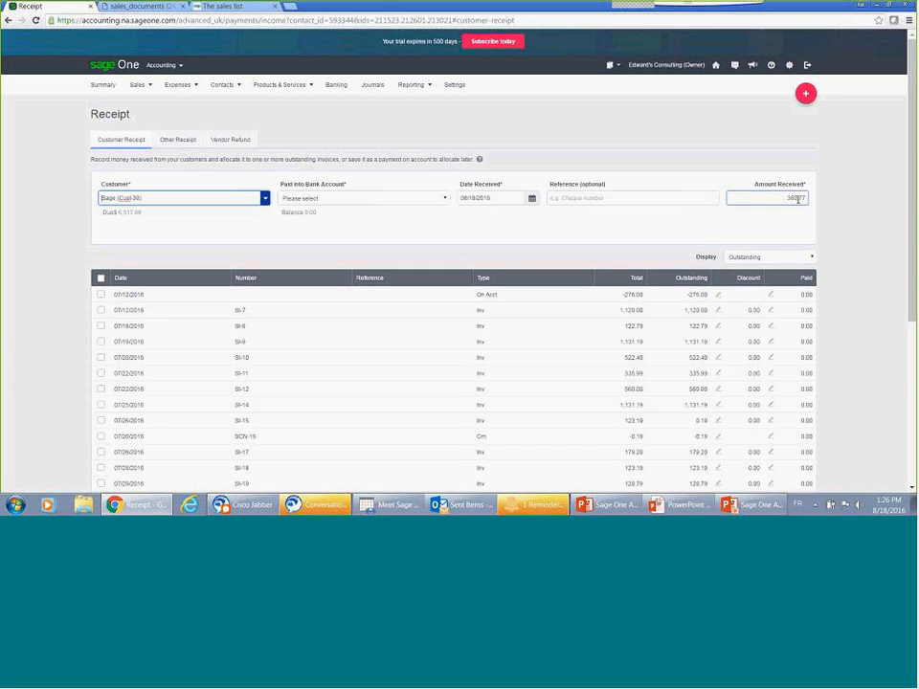
Step: Try an amount received of 800.00 on the customer receipt, check the amount left to allocate, and cancel the receipt
double_click(797, 198)
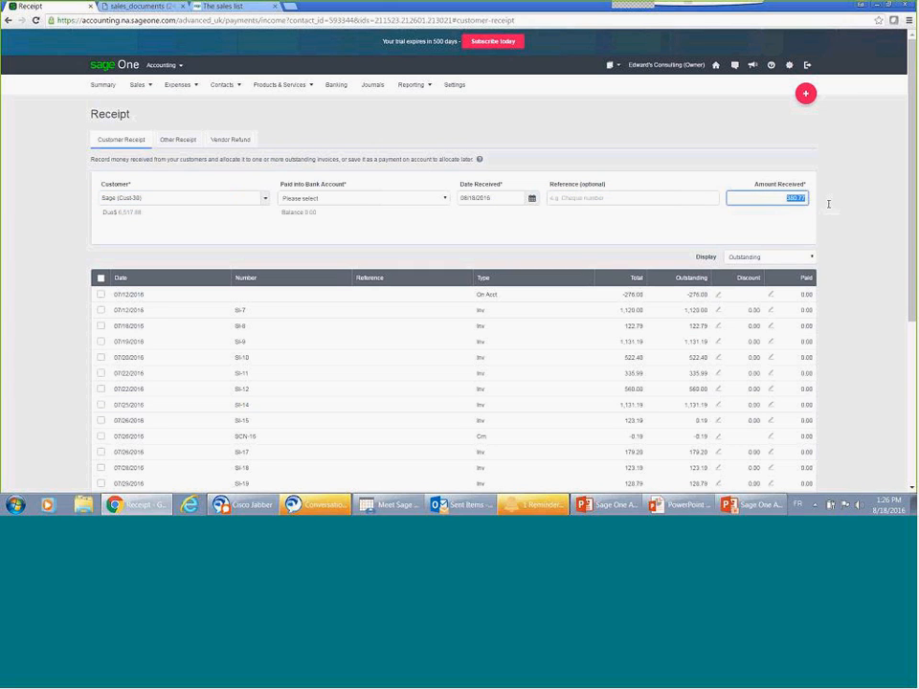
key("BackSpace")
type("600")
left_click(841, 209)
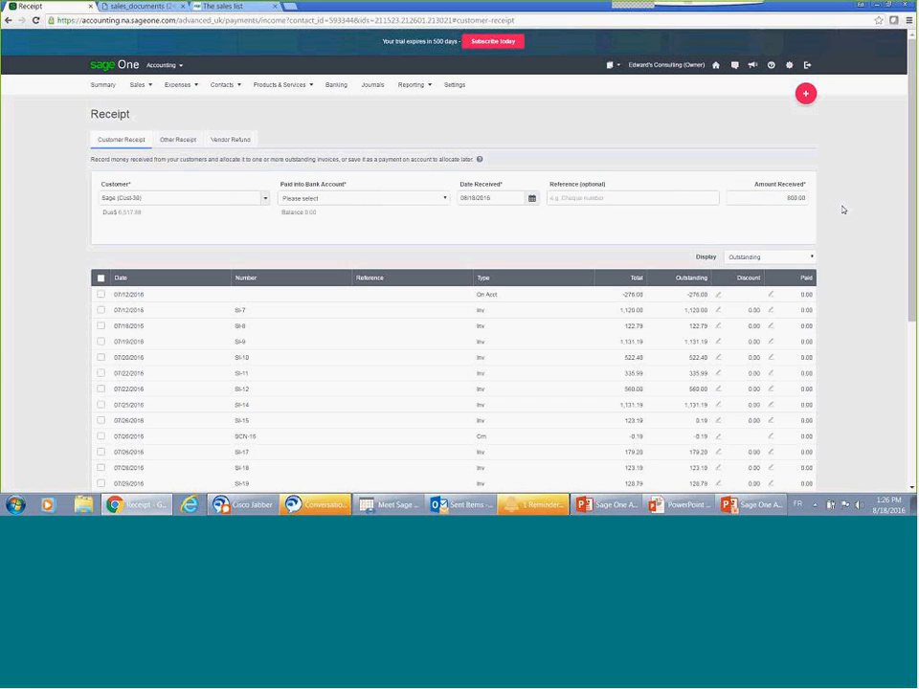
scroll(842, 216, "down", 3)
scroll(842, 216, "down", 1)
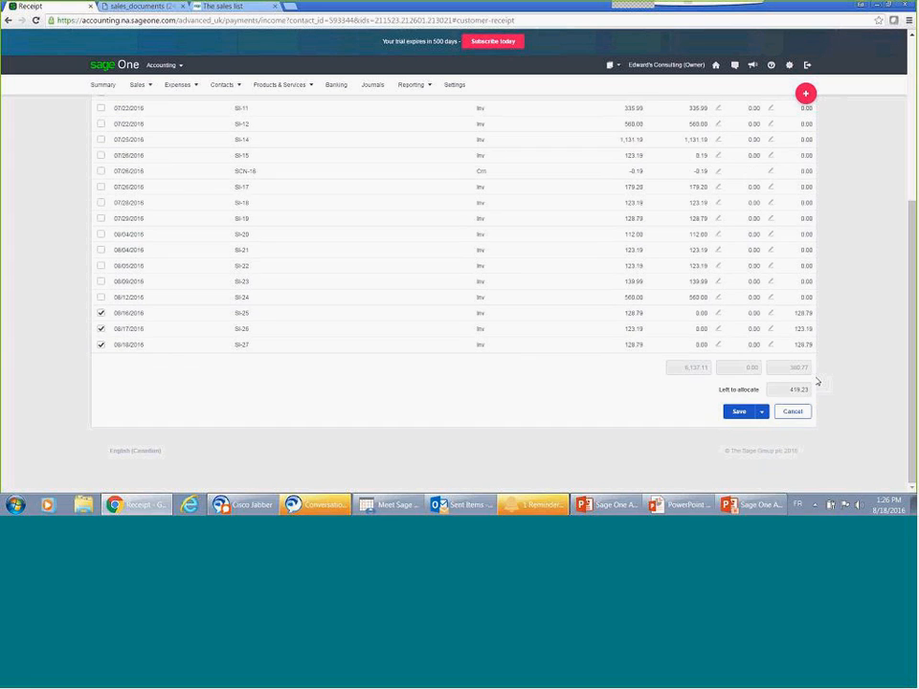
left_click(786, 416)
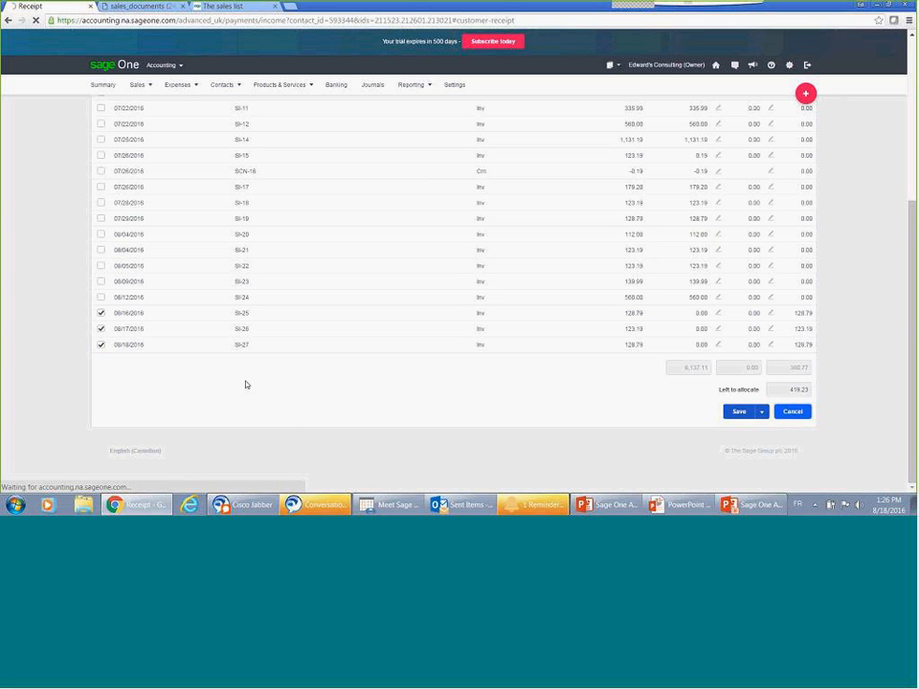
Step: Go to the sales invoices and create a new invoice for the customer Sage
mouse_move(137, 84)
left_click(138, 124)
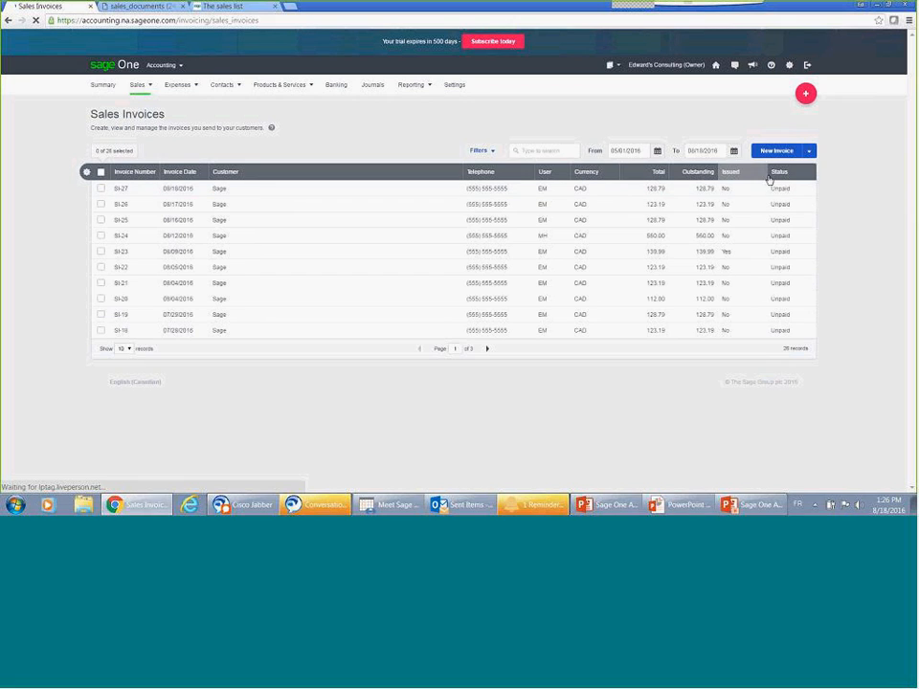
left_click(810, 152)
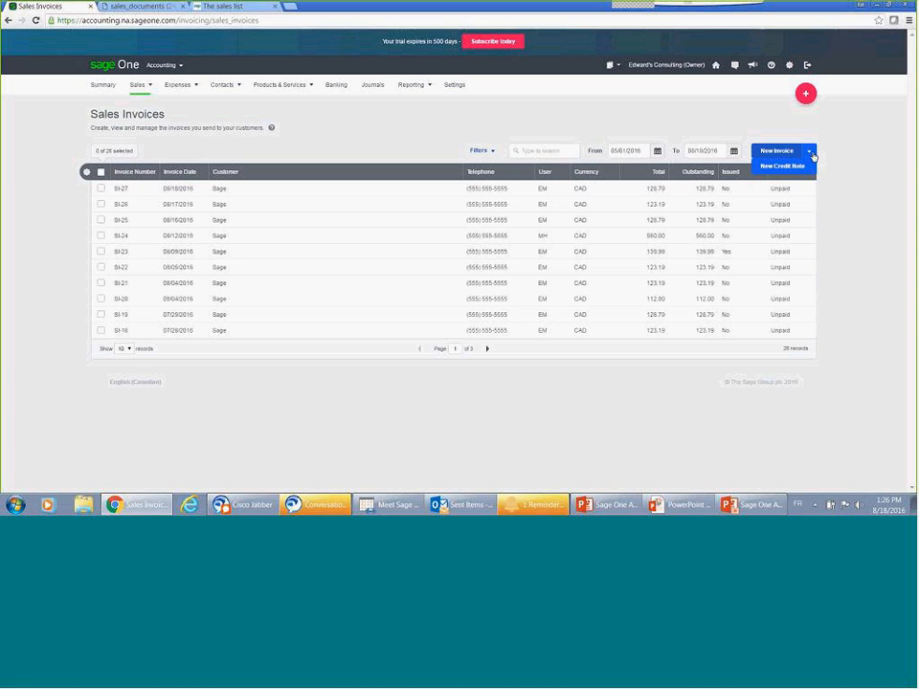
left_click(792, 151)
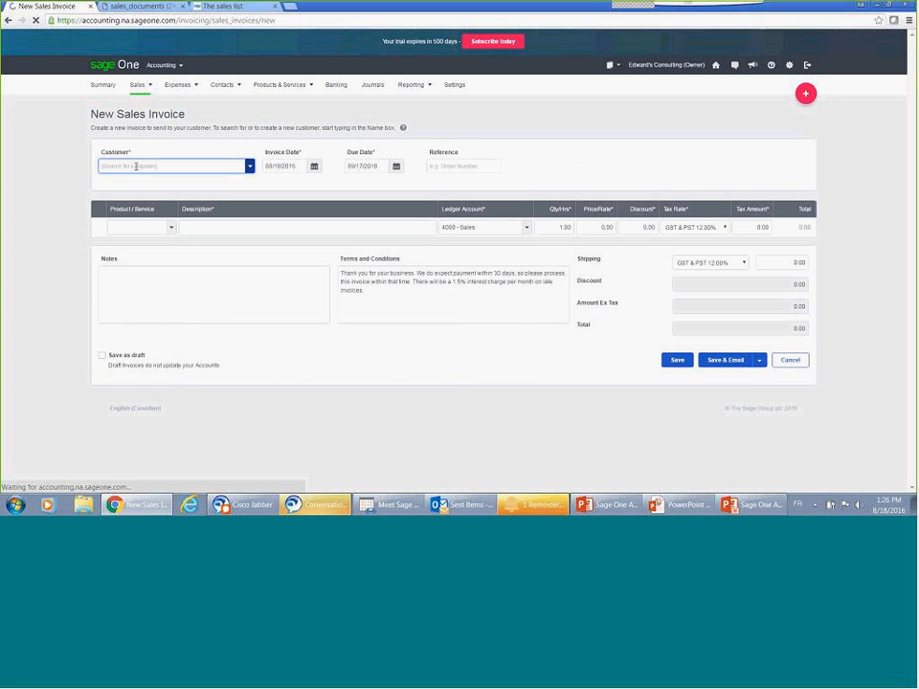
type("Sage")
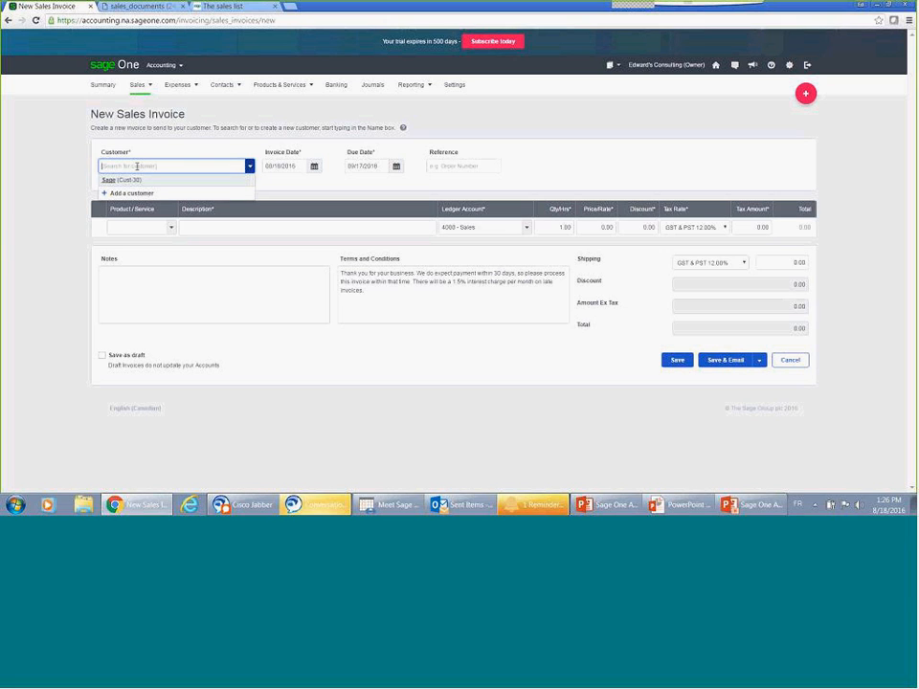
type("30")
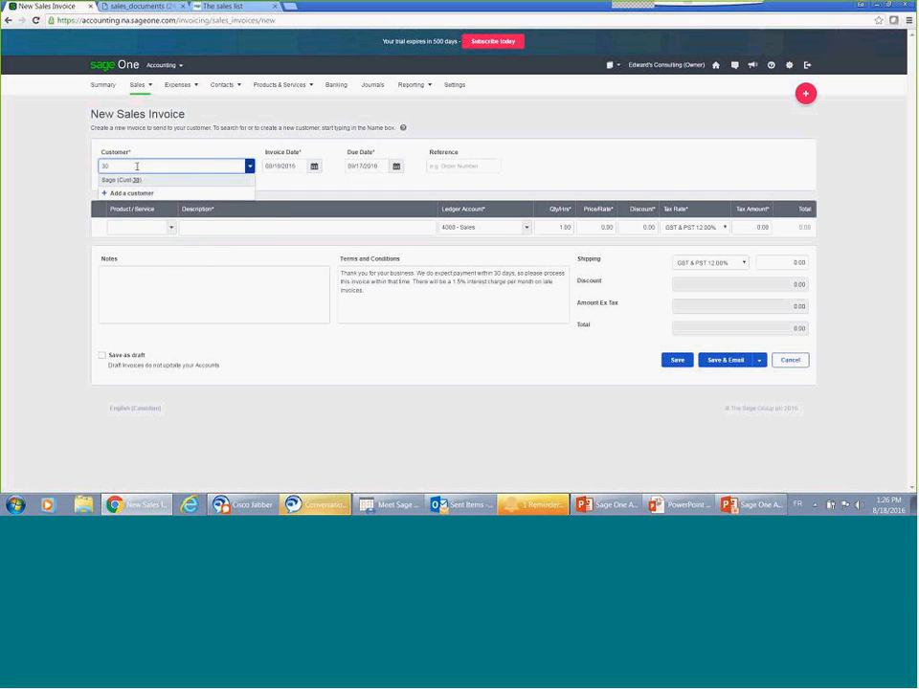
key("Tab")
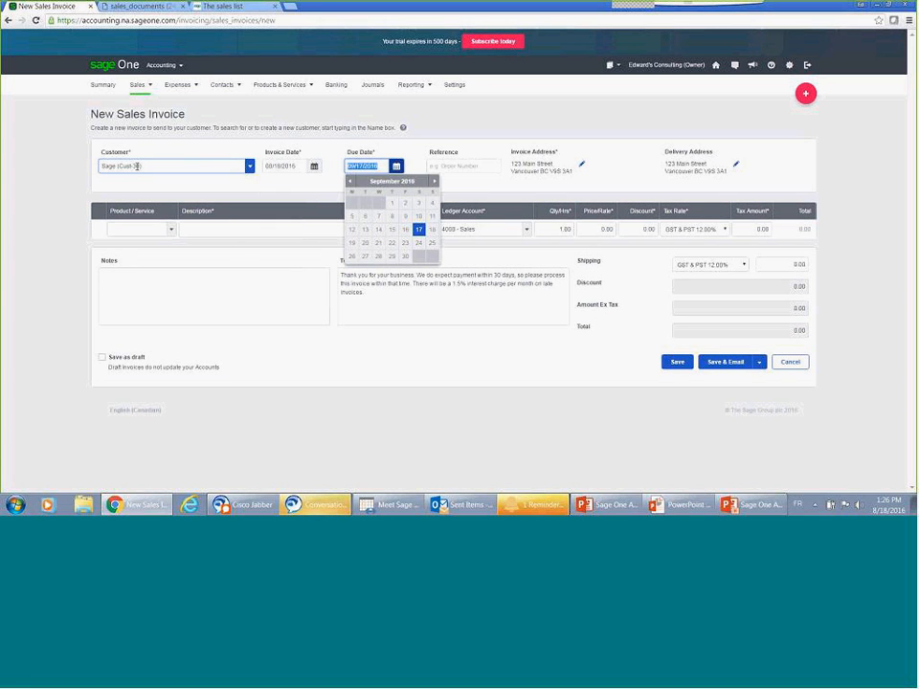
Step: Keep the default dates and addresses and add the Service Call item (S2015) to the first invoice line
key("Tab")
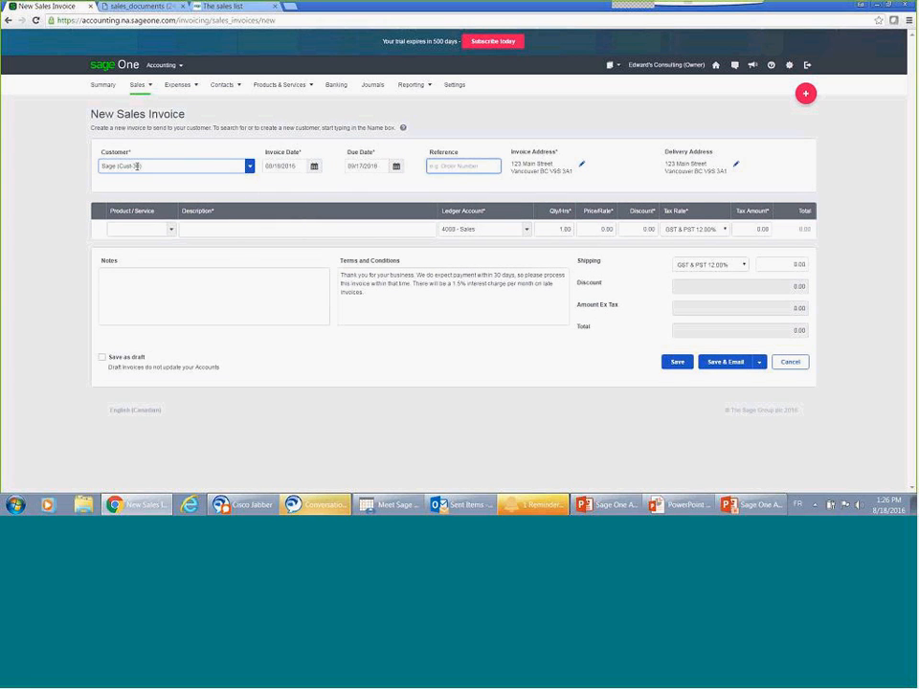
key("Tab")
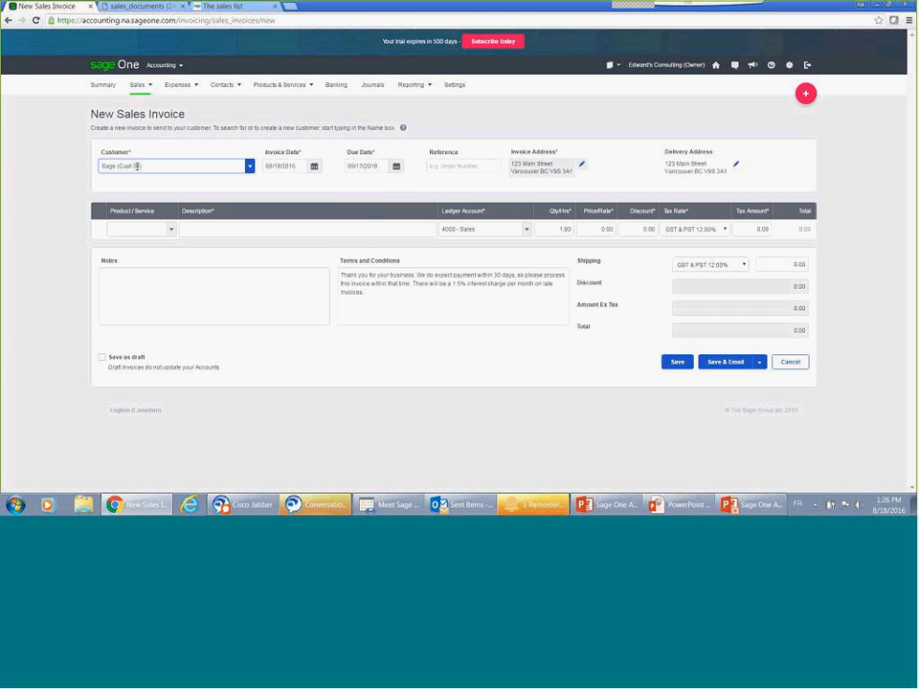
key("Tab")
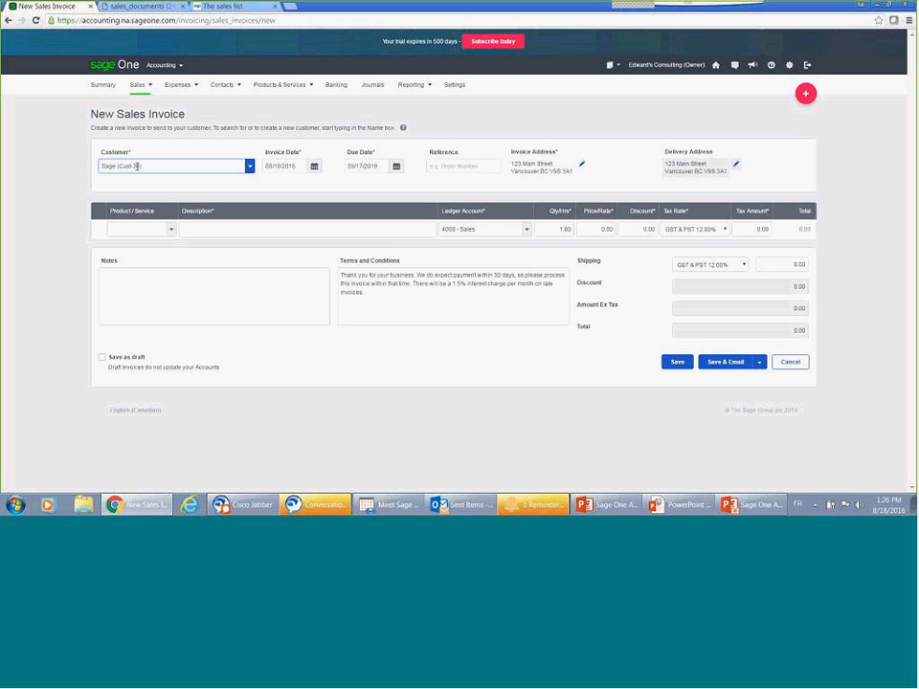
key("Tab")
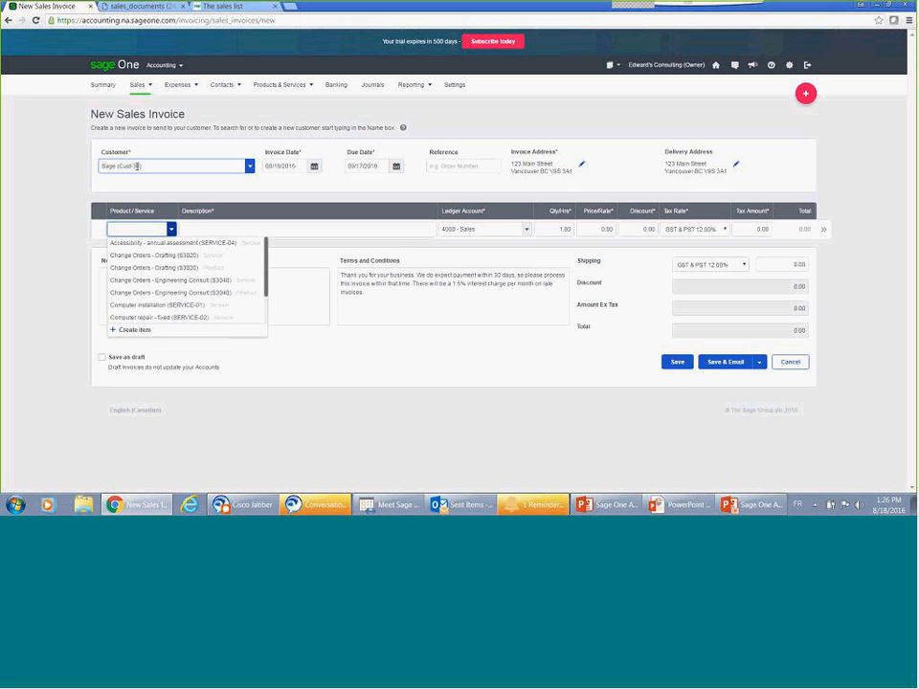
type("serv")
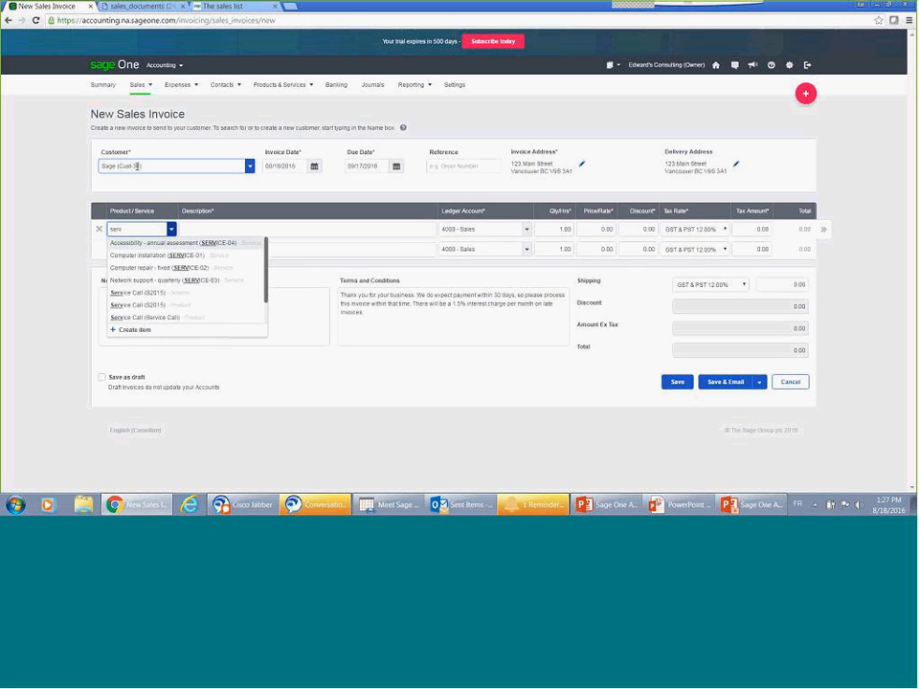
key("BackSpace")
key("BackSpace")
key("BackSpace")
key("BackSpace")
type("s2015")
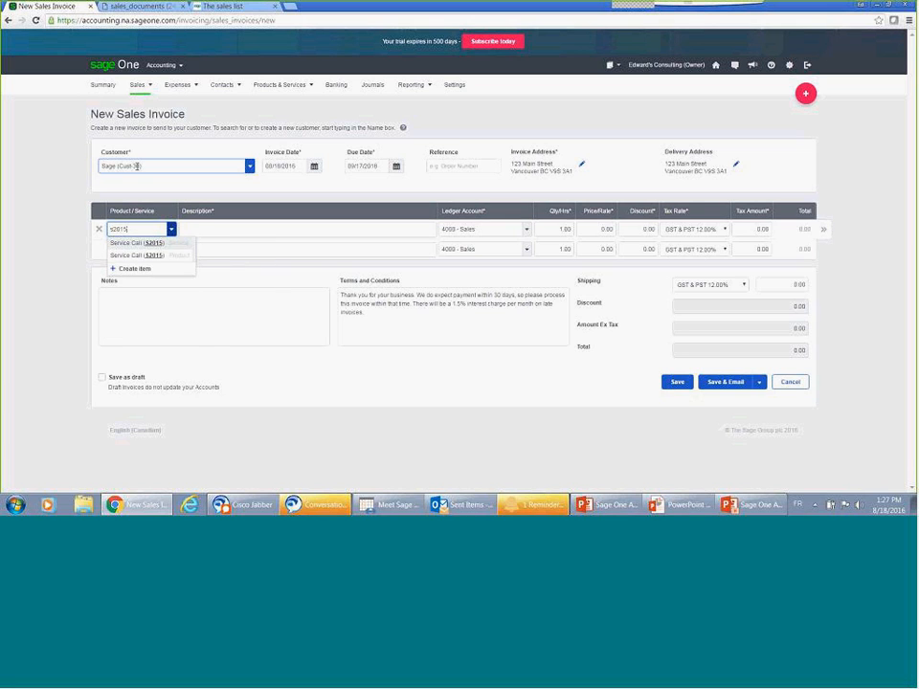
key("Tab")
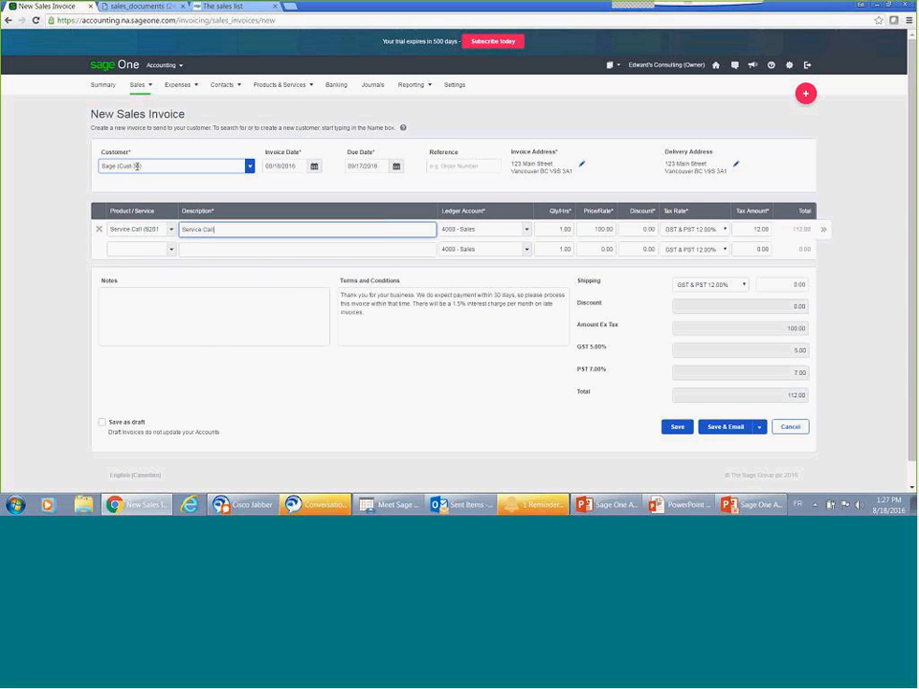
Step: Try the GST 5.00% and Zero Rated 0.00% tax rates on the Service Call line, and return it to GST & PST 12.00%
key("Tab")
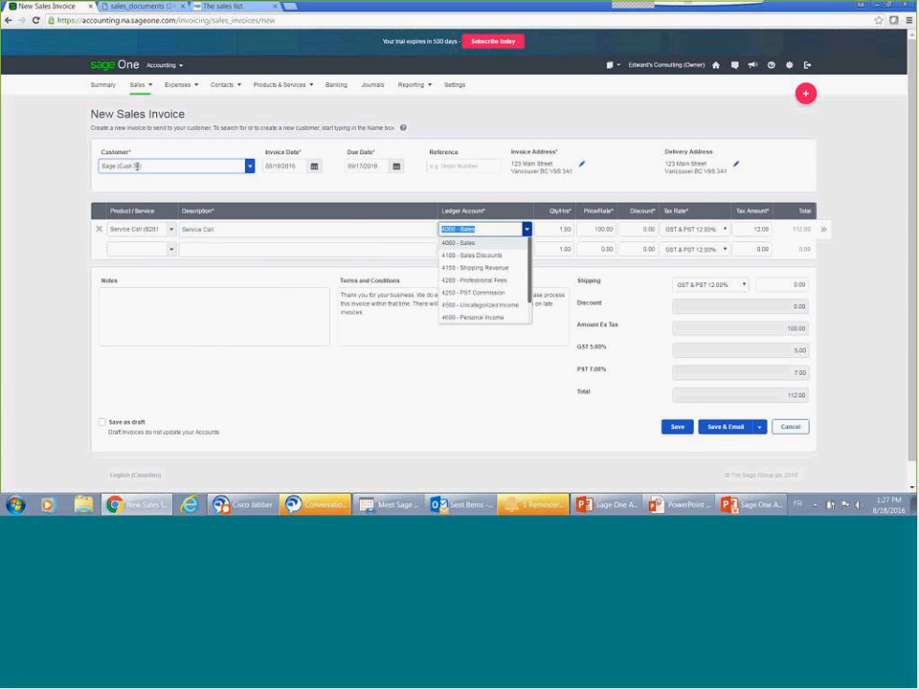
key("Tab")
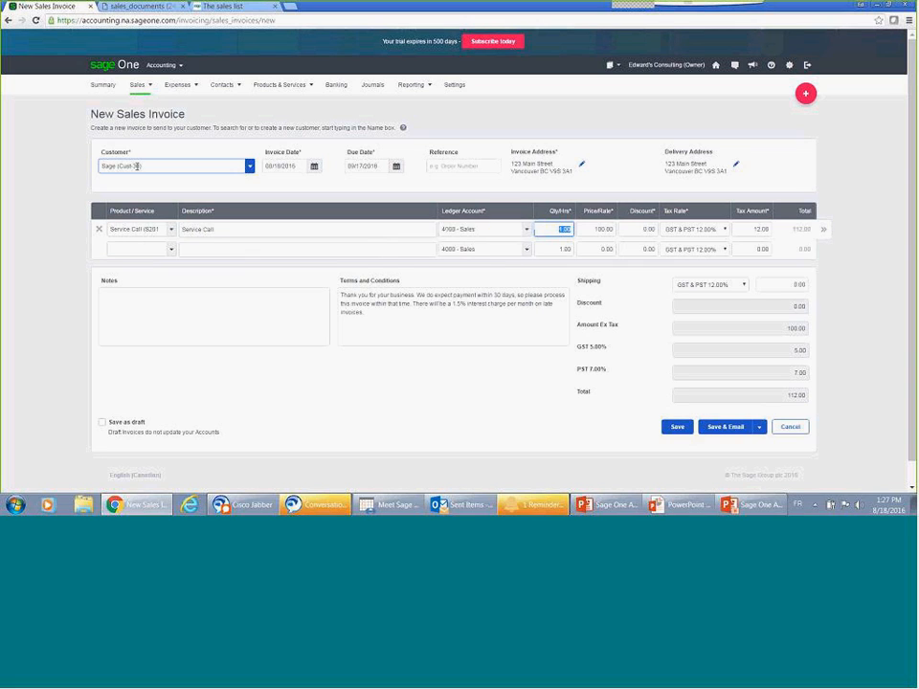
key("Tab")
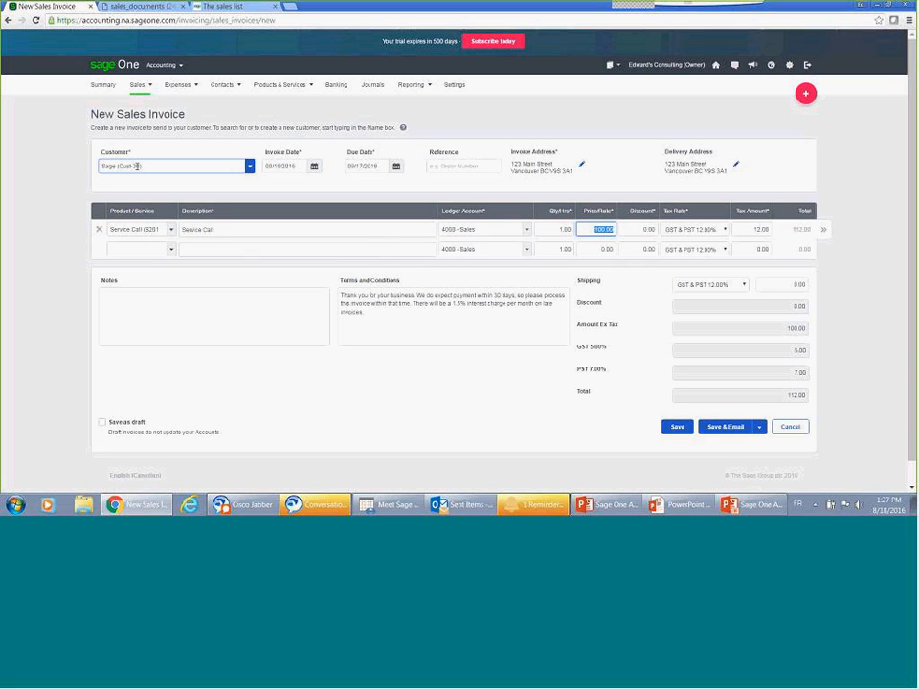
key("Tab")
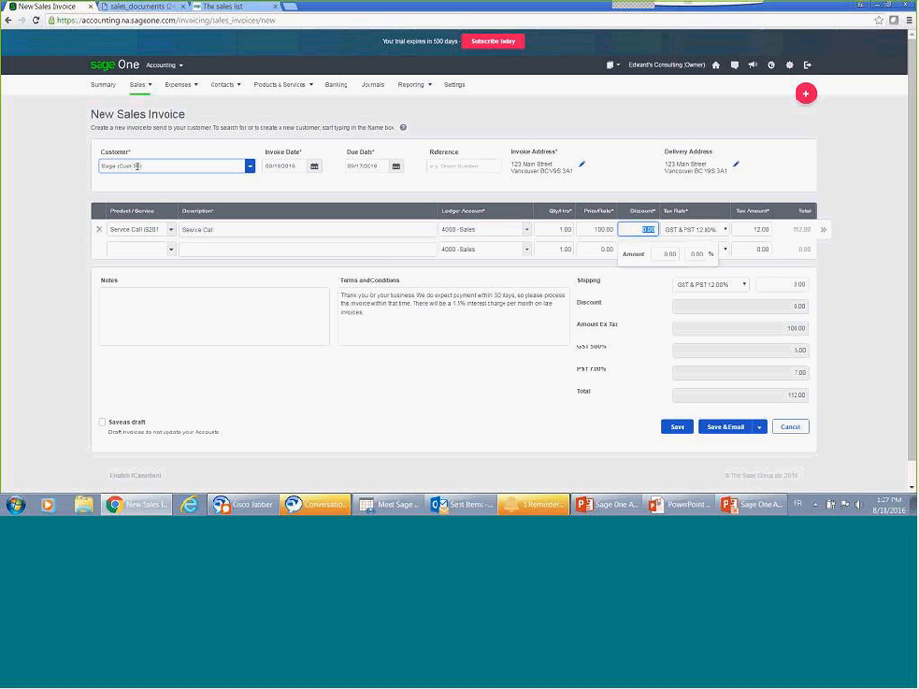
key("Tab")
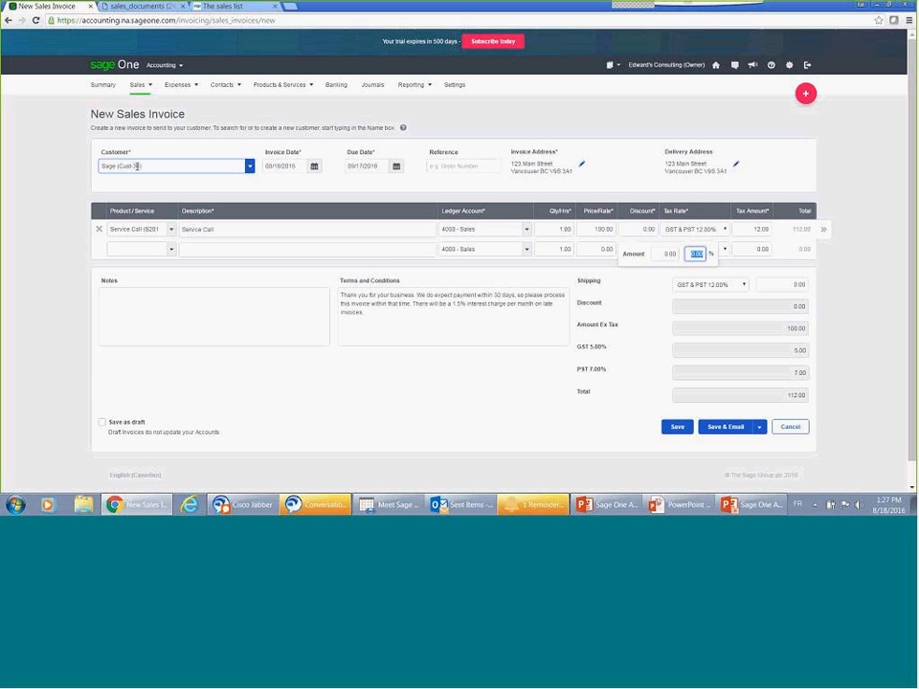
key("Tab")
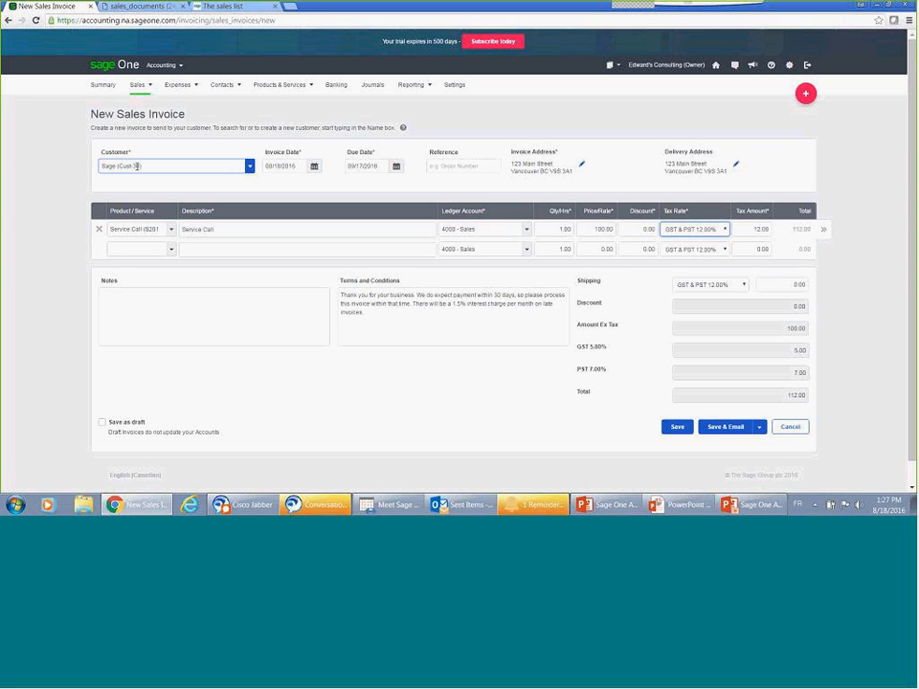
key("Down")
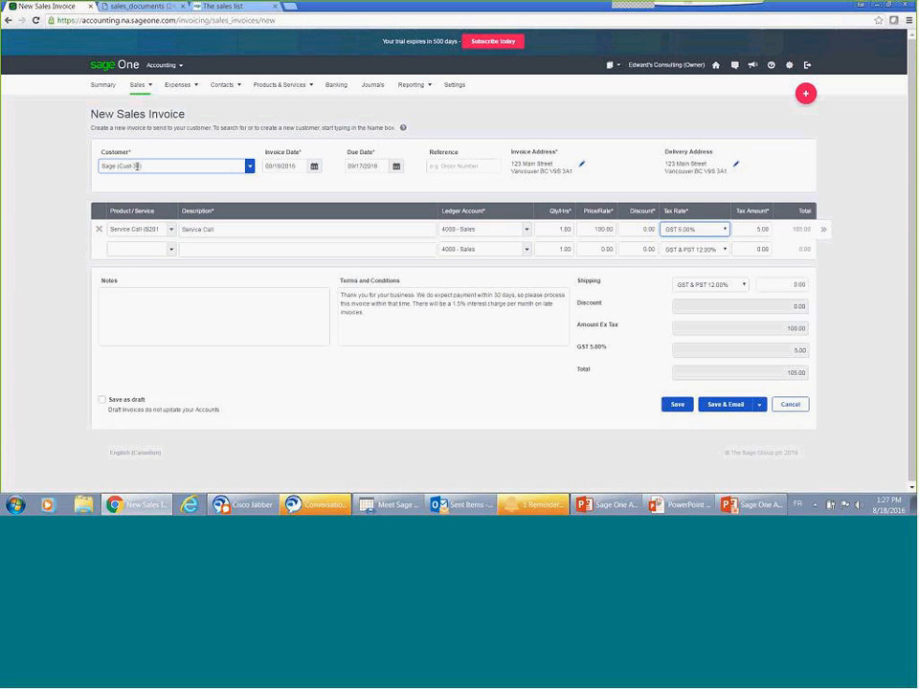
key("Down")
key("Down")
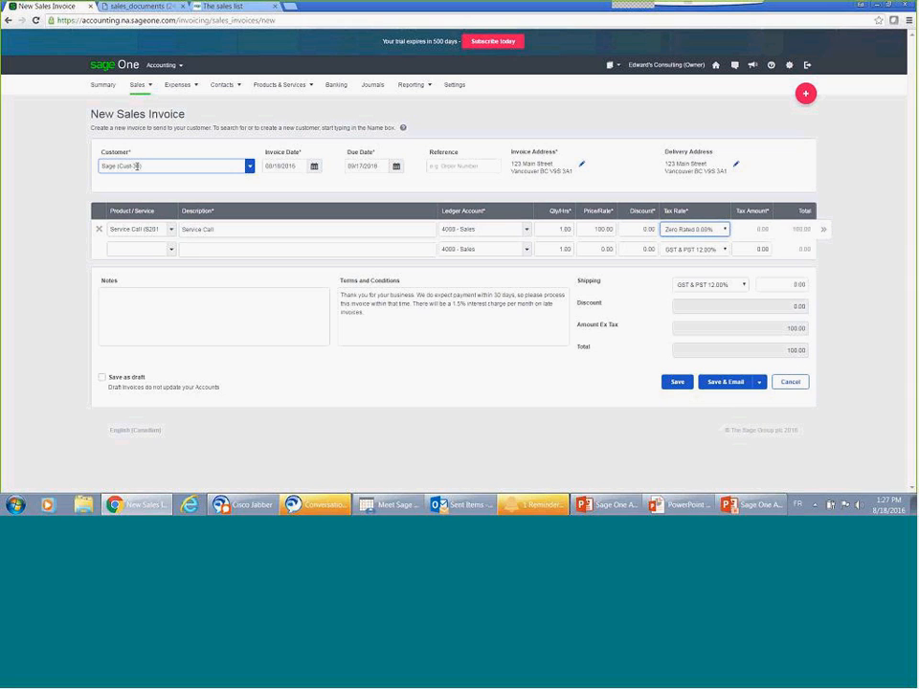
key("Up")
key("Up")
key("Up")
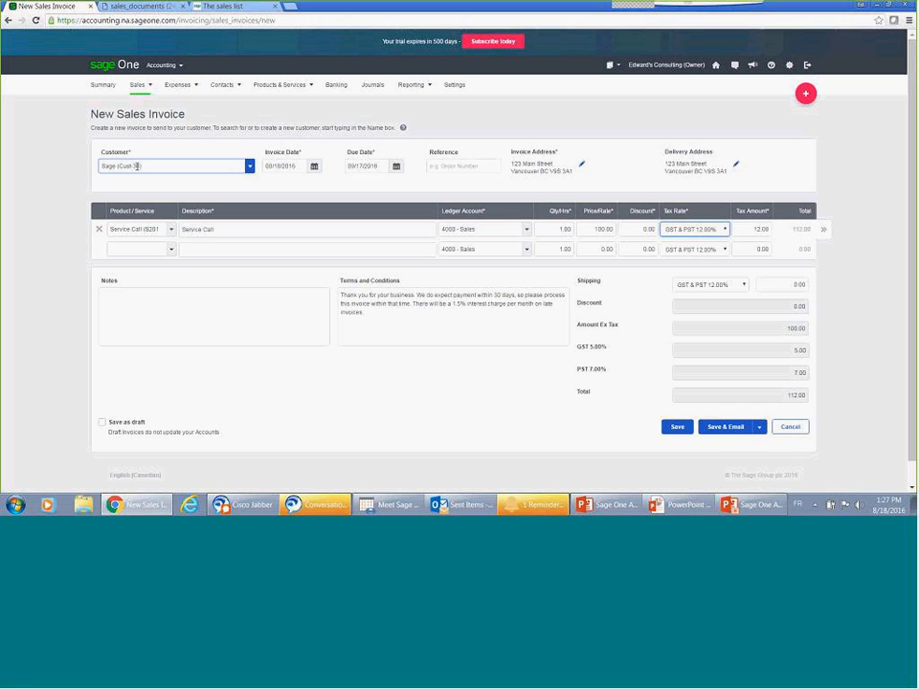
Step: Set the tax amount of the Service Call line to 11.99
key("Tab")
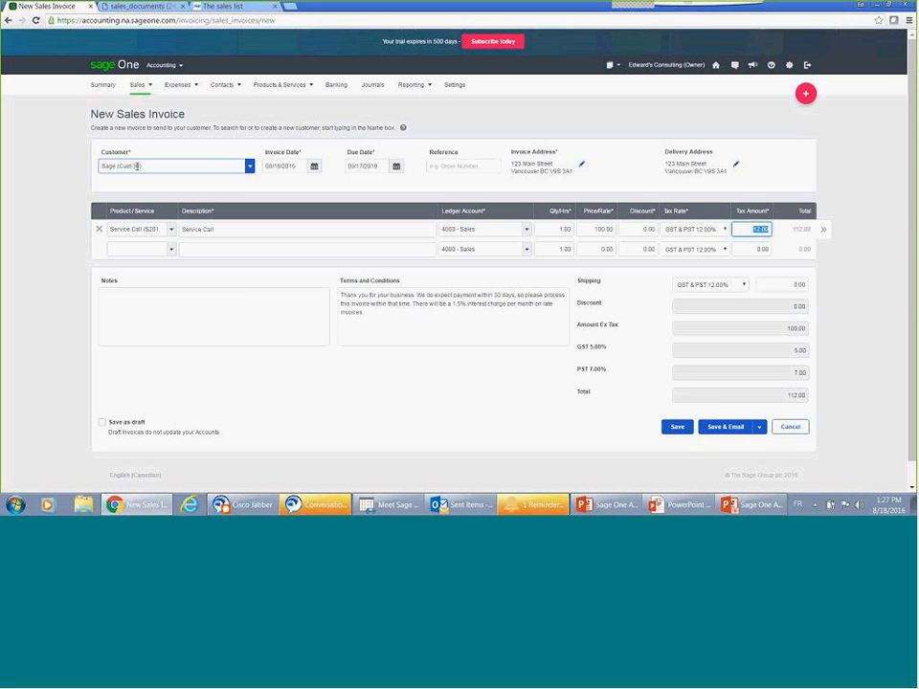
type("11.9")
key("Tab")
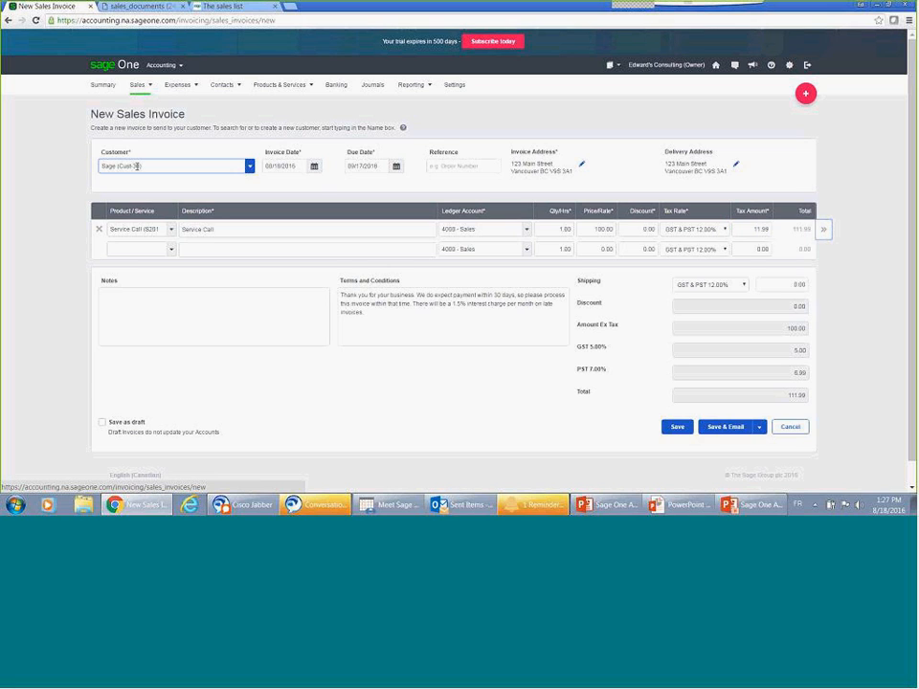
Step: Assign the Service Call line to department (103) Sales, the first listed sales rep and project (201) Materials
left_click(824, 230)
left_click(821, 265)
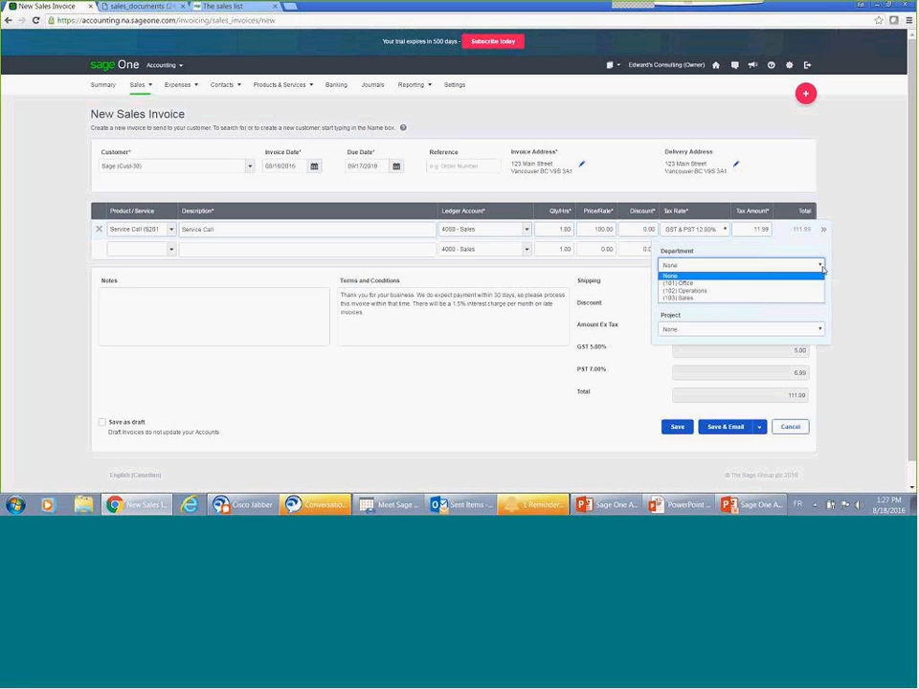
left_click(755, 298)
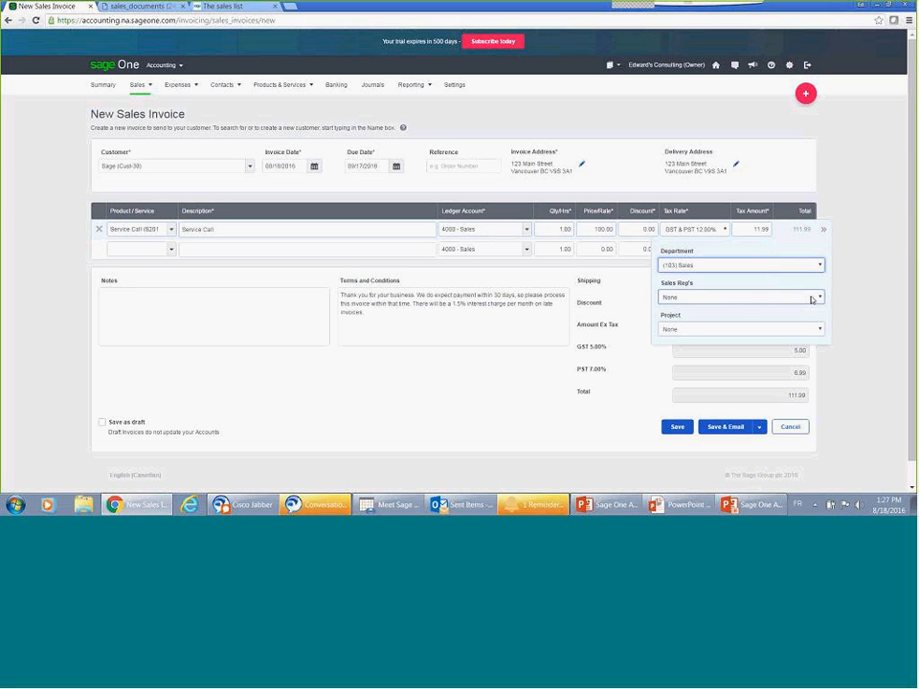
left_click(812, 299)
left_click(737, 315)
left_click(796, 327)
left_click(788, 352)
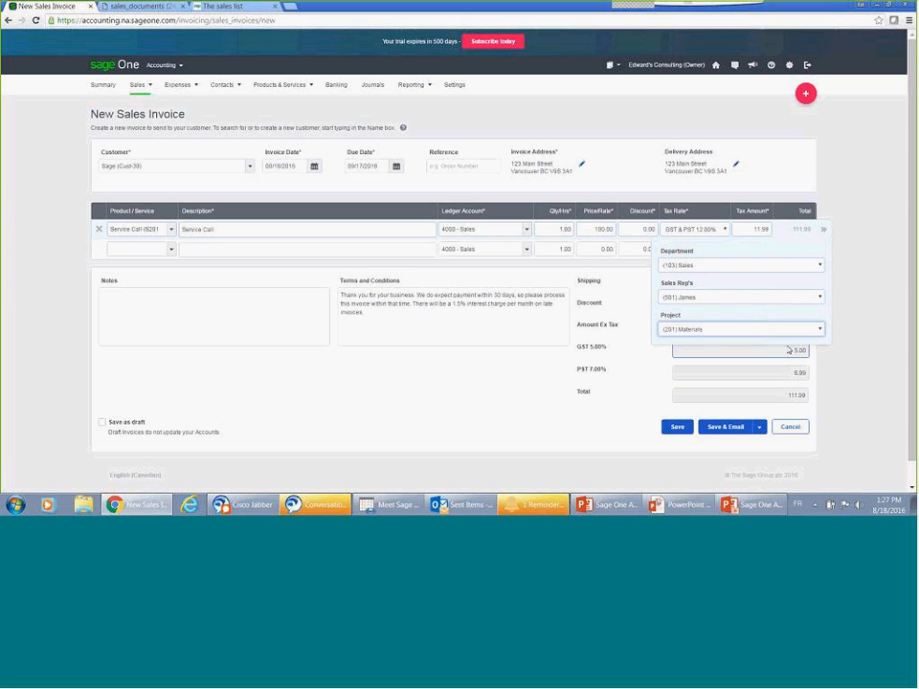
Step: Add a shipping charge of 15.00 to the invoice at the GST & PST 12.00% rate
left_click(638, 380)
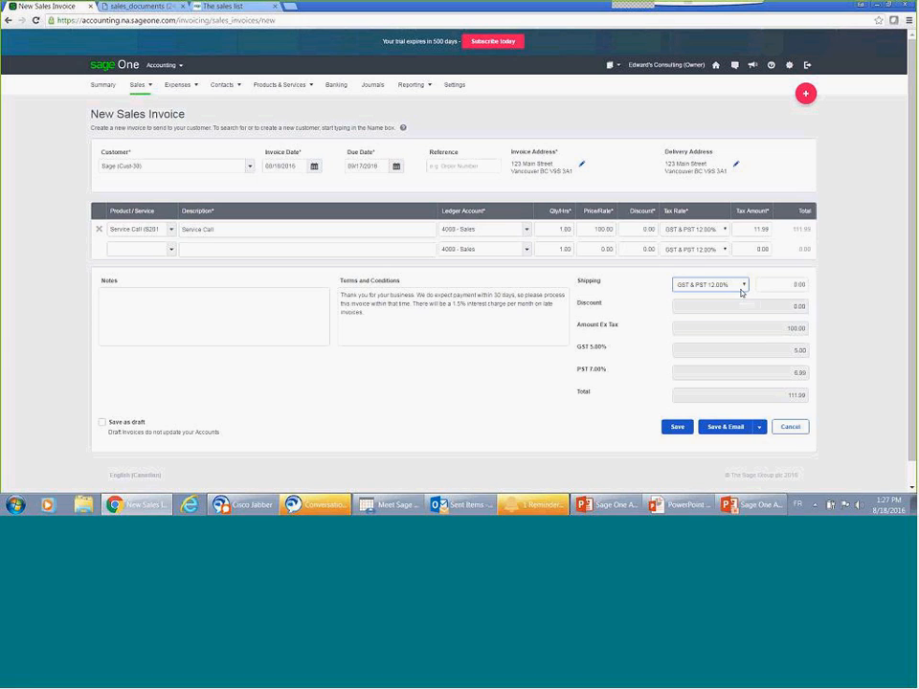
left_click(764, 284)
type("15")
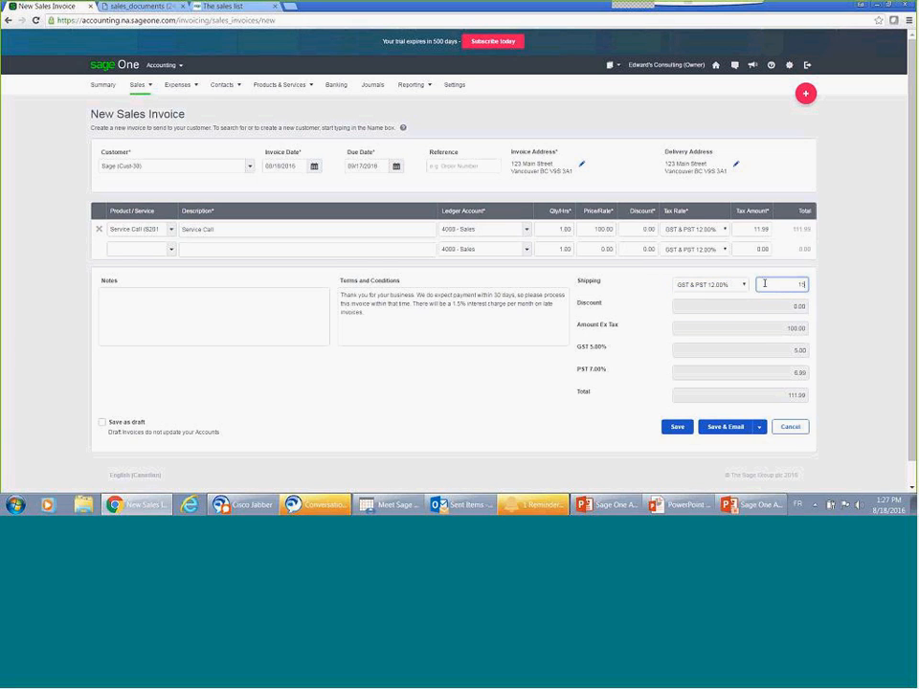
left_click(839, 276)
Step: Check the Save & Print and Save & New alternatives, and save the sales invoice
left_click(757, 432)
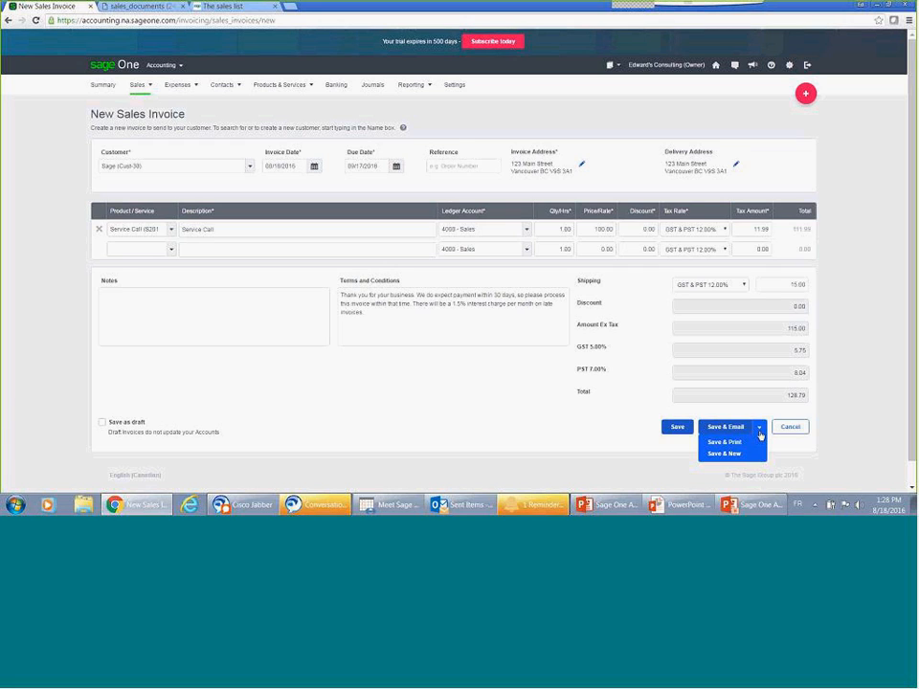
left_click(761, 435)
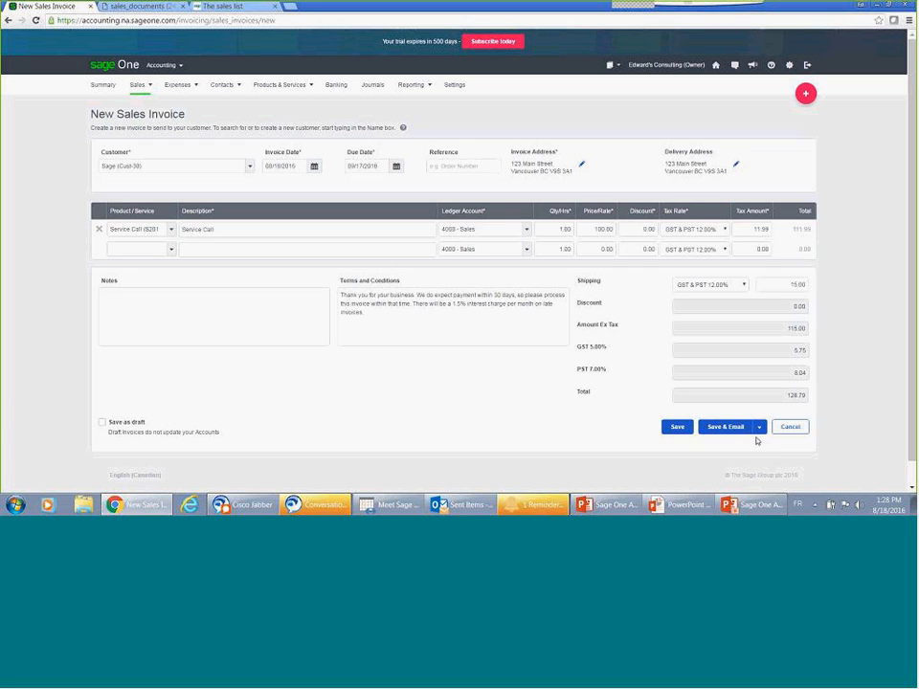
left_click(758, 429)
left_click(678, 428)
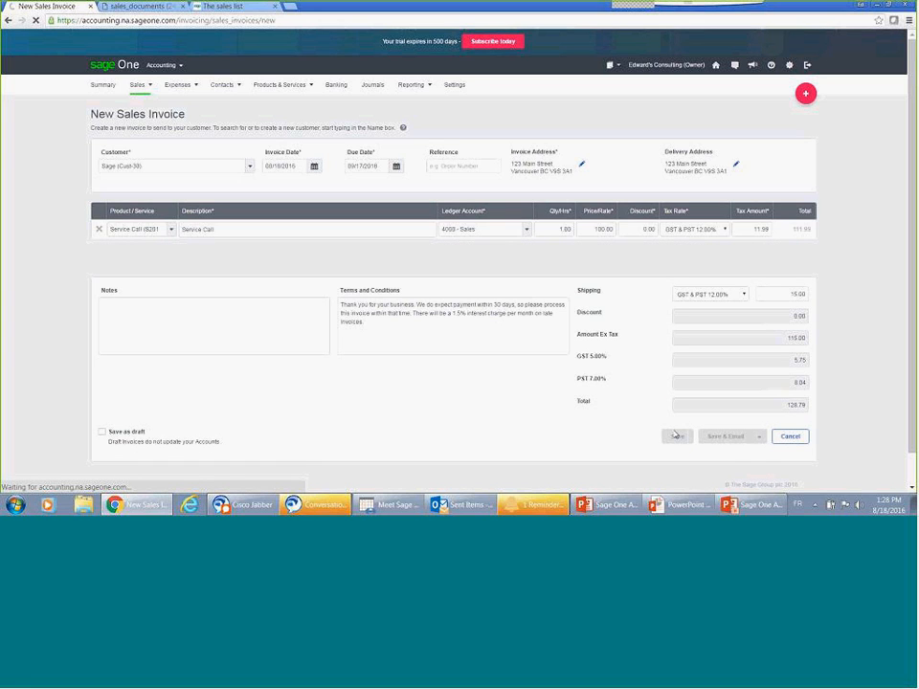
Step: Go to the sales Quick Entries, leaving the invoice page, check the import option, and start a new quick entry
mouse_move(143, 93)
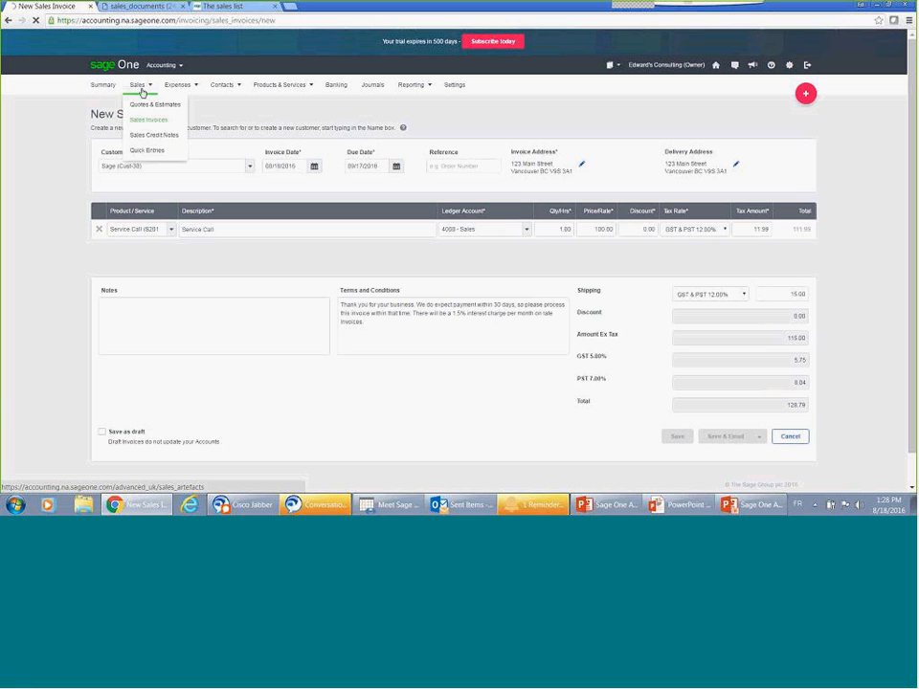
left_click(150, 151)
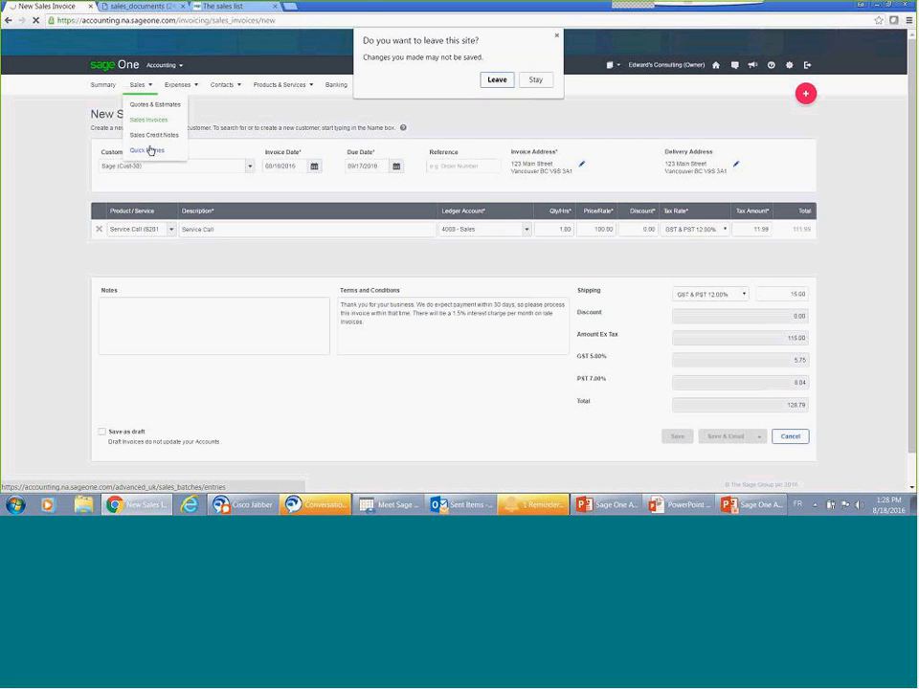
left_click(496, 80)
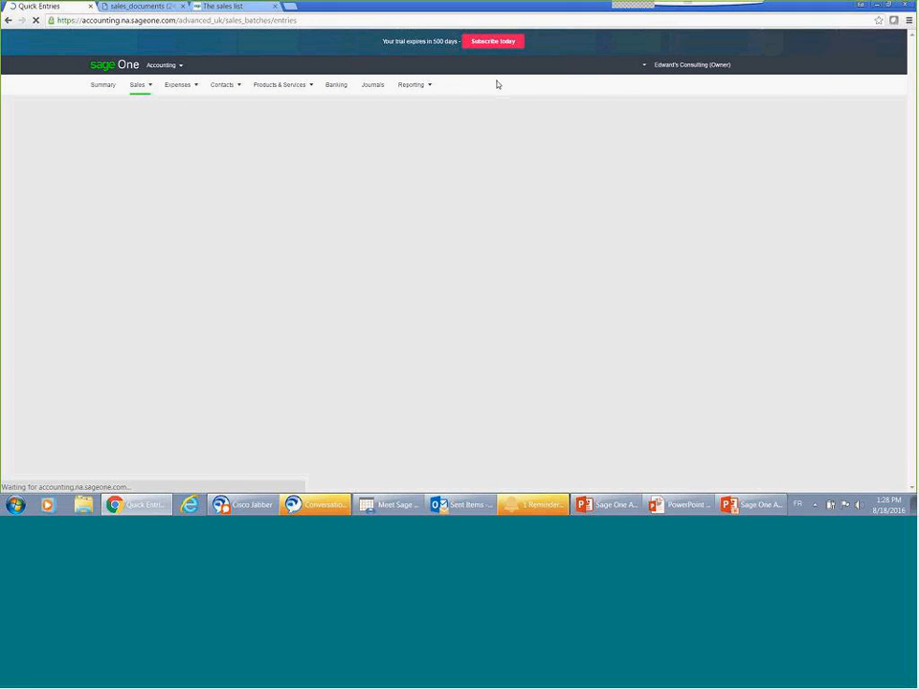
left_click(811, 152)
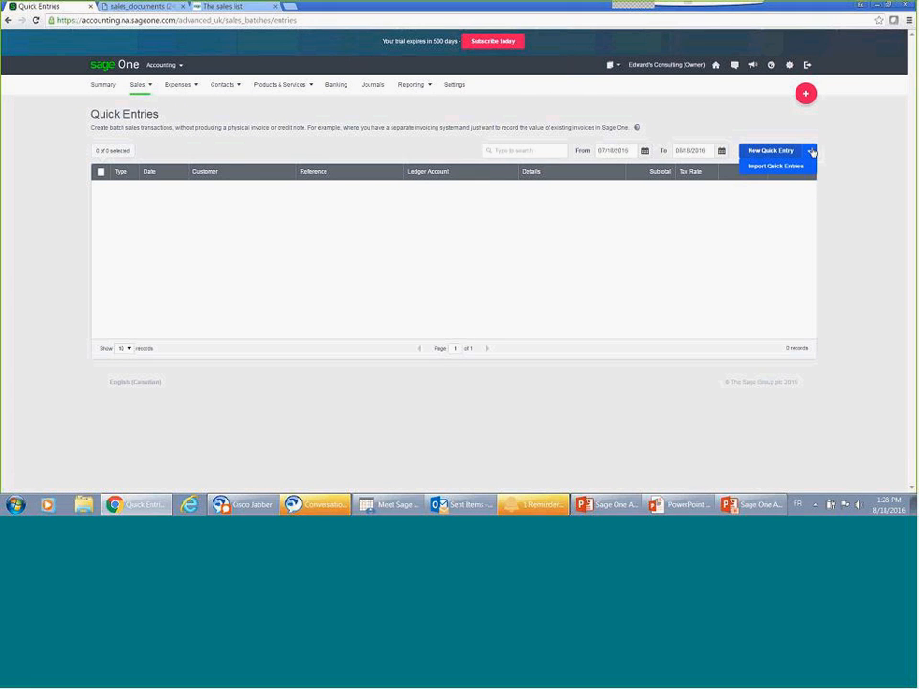
left_click(812, 150)
left_click(781, 150)
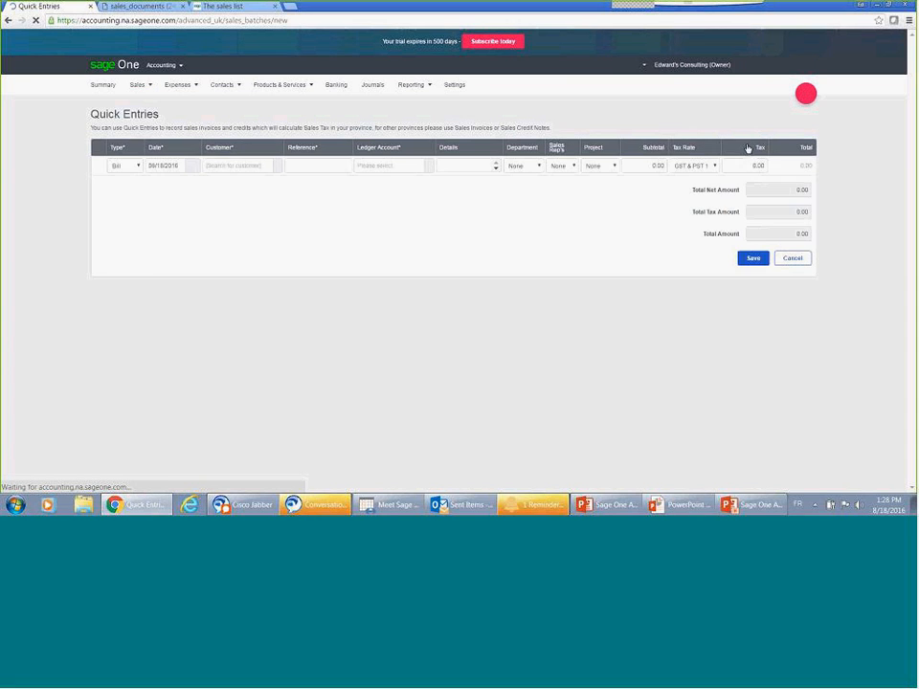
Step: Check the available types for the quick entry line, keep Bill, and look over its customer and reference fields
left_click(134, 166)
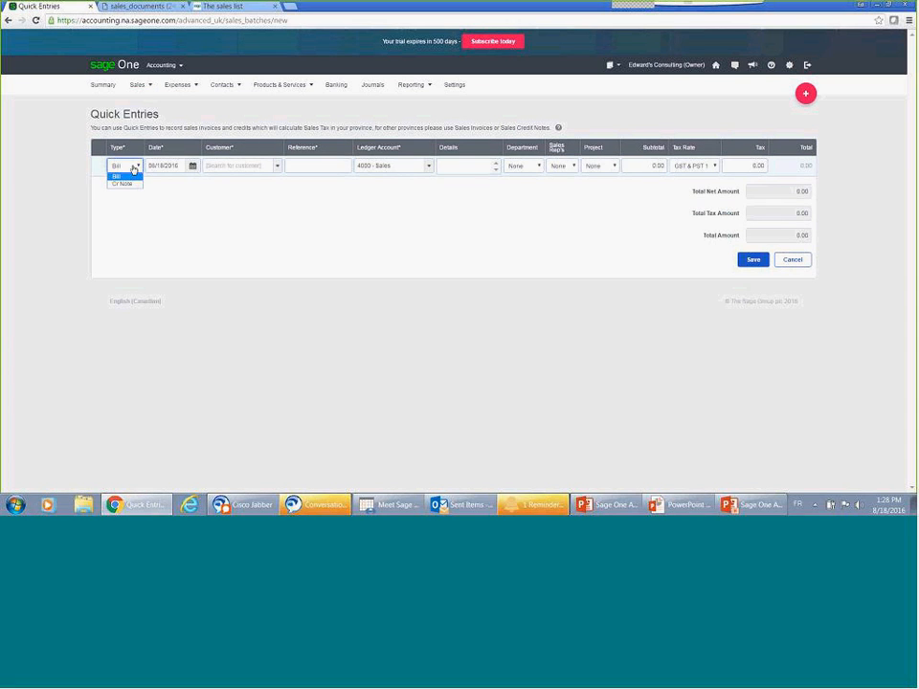
left_click(134, 169)
left_click(246, 171)
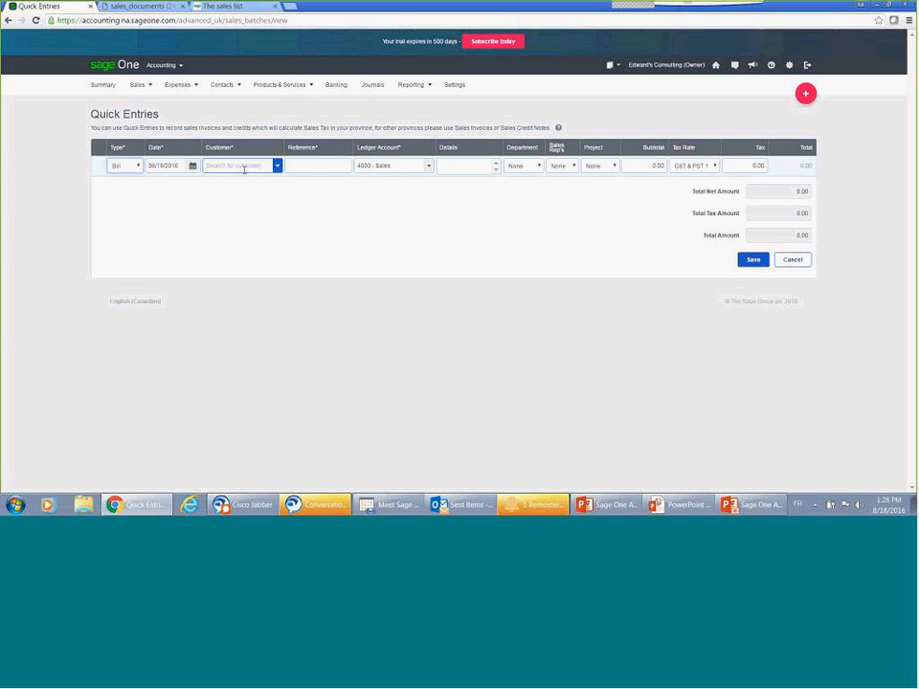
left_click(329, 169)
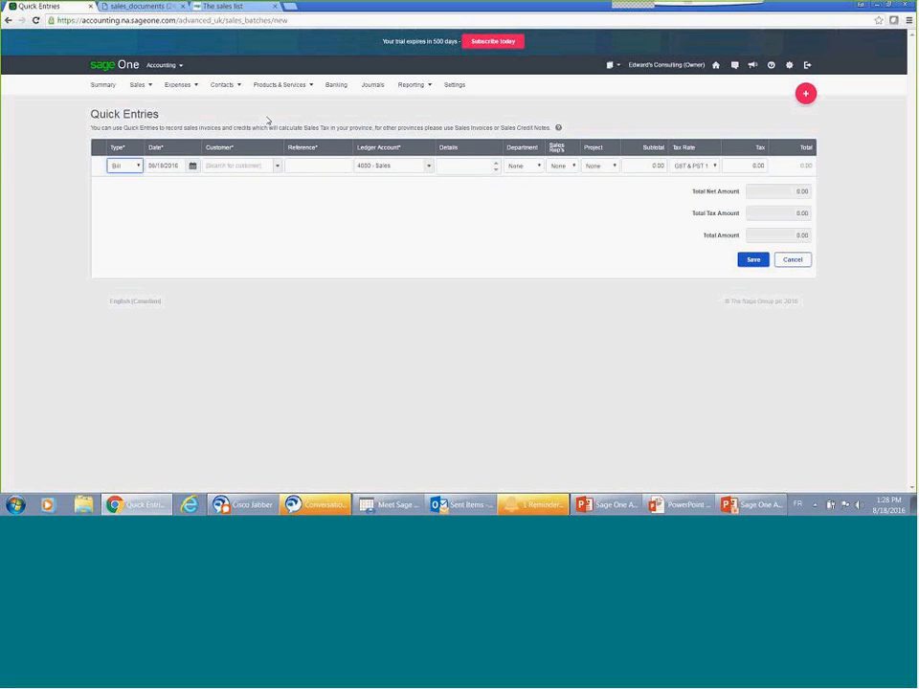
Step: View the Expenses list, check its filter options, and select the 07/19/2016 ACME Novelty bill to see the available actions
mouse_move(191, 85)
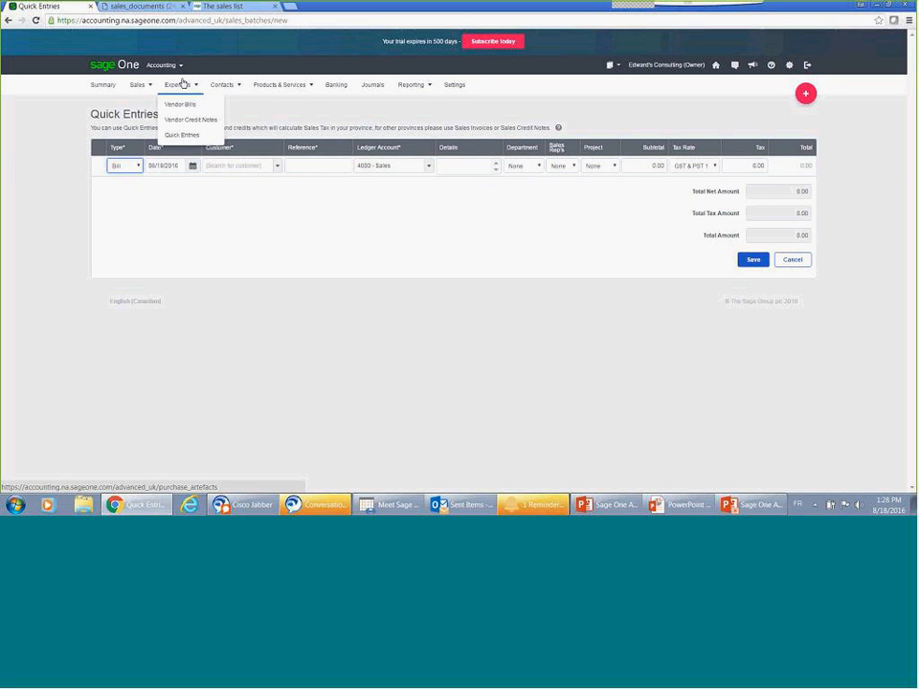
left_click(185, 85)
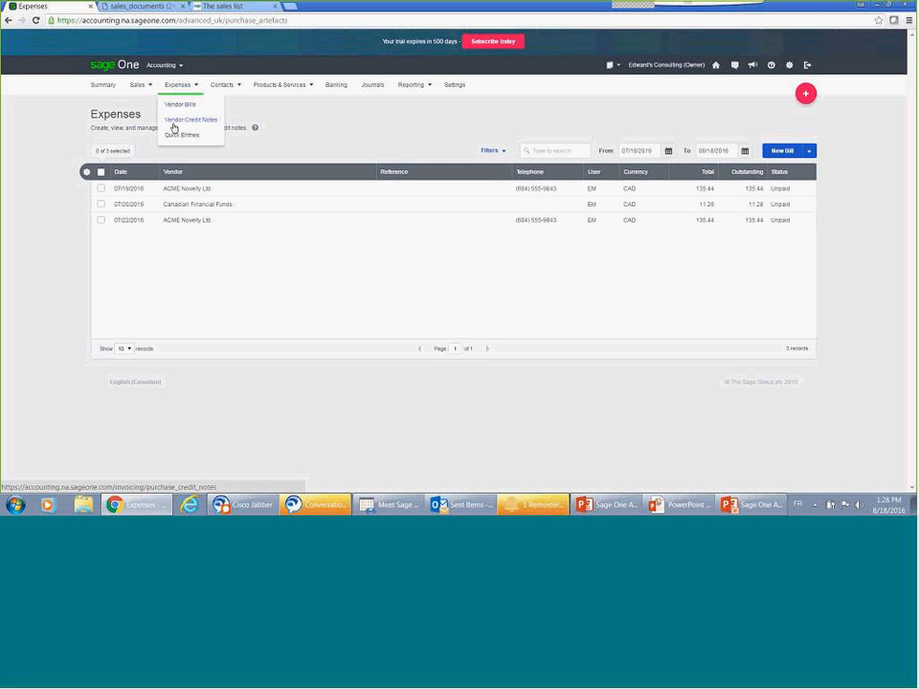
left_click(495, 151)
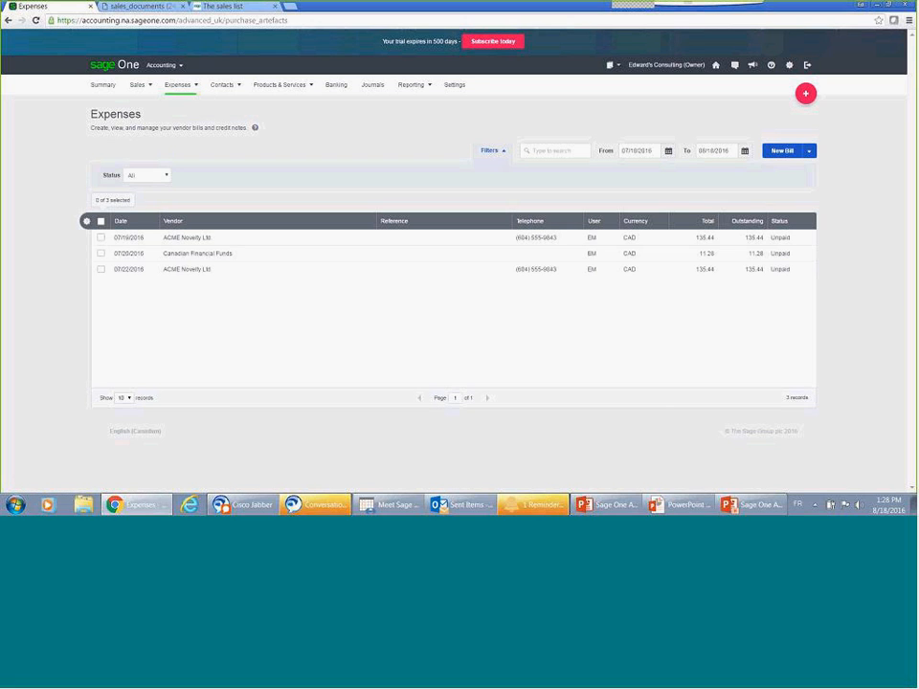
left_click(495, 152)
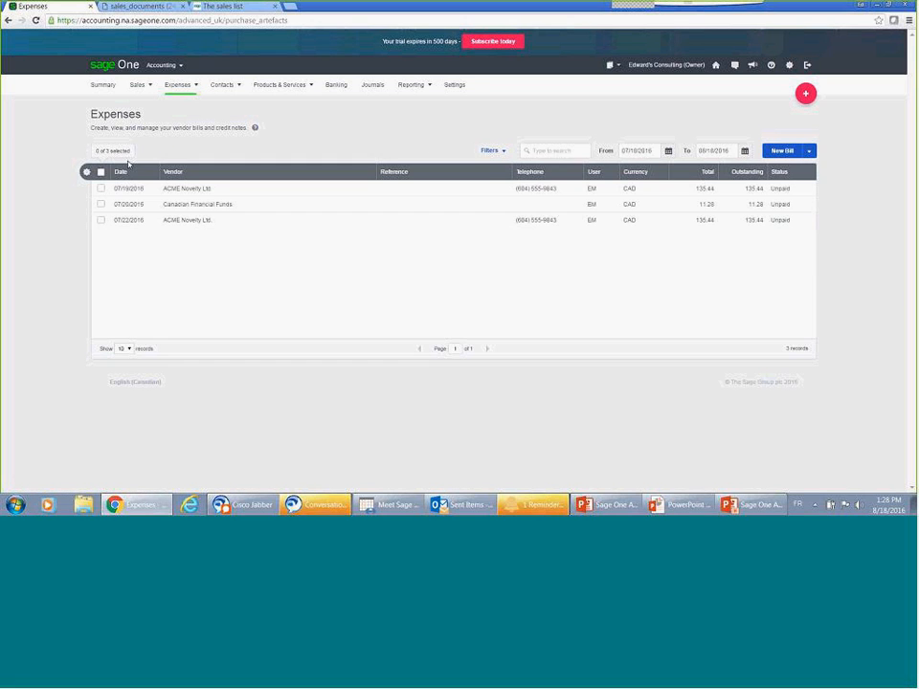
left_click(101, 189)
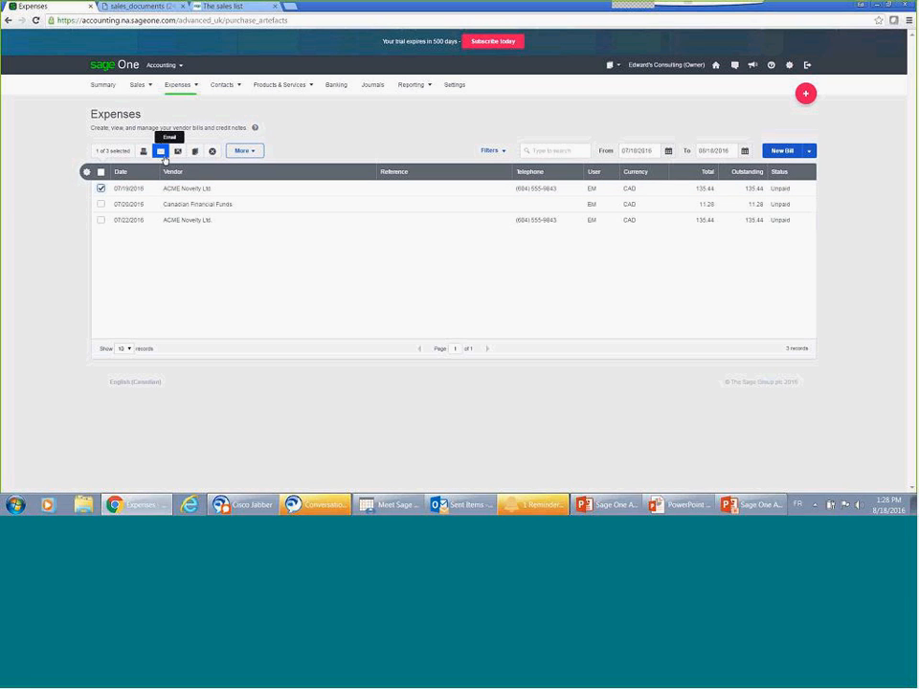
Step: Search the contacts for Sage and review the details, activity and transactions of the Sage (Cust-30) customer record
mouse_move(187, 84)
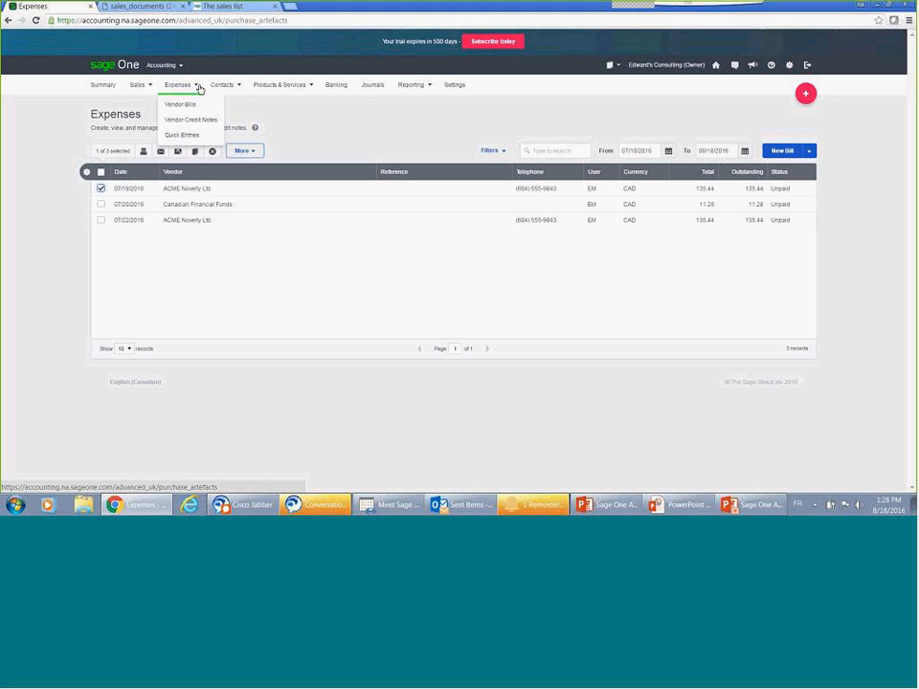
left_click(214, 90)
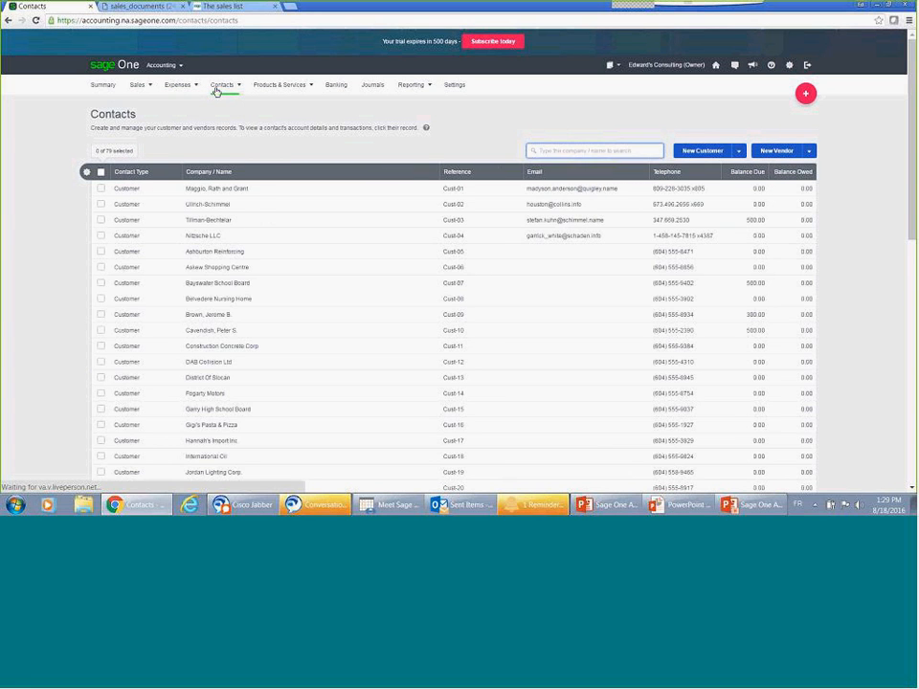
type("Sale")
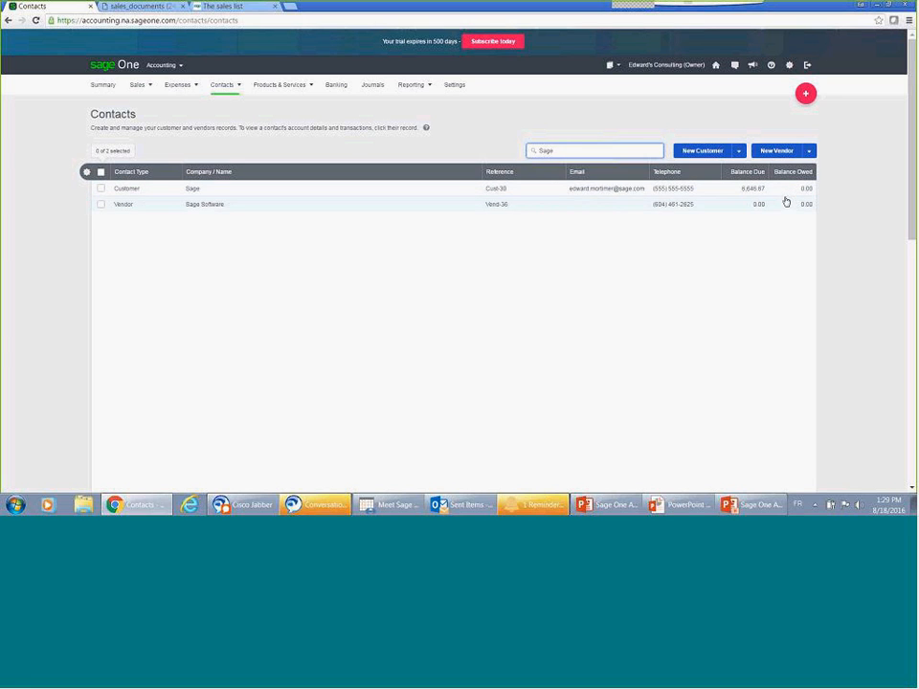
left_click(262, 191)
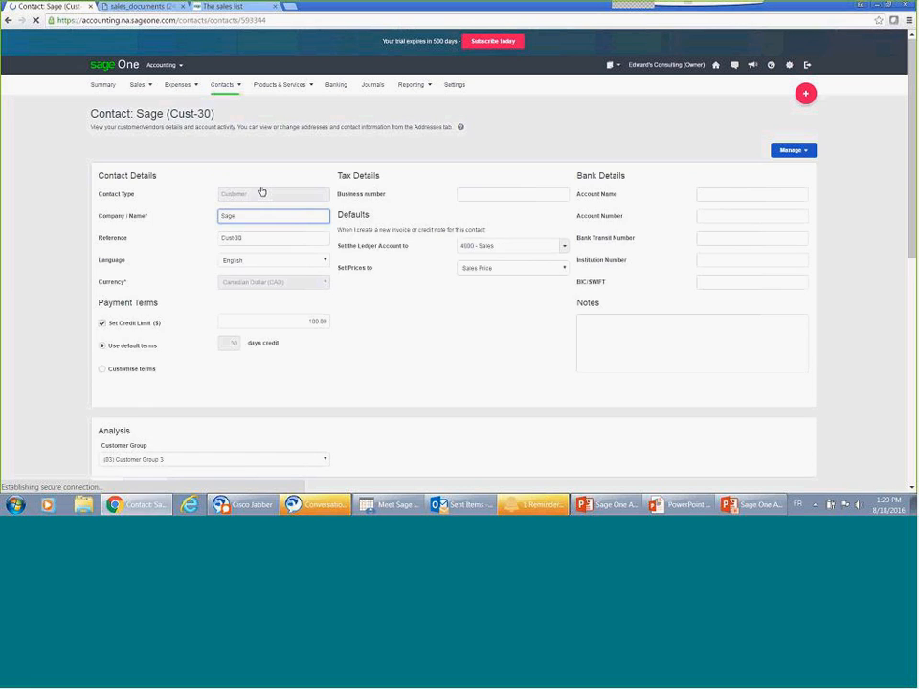
scroll(261, 192, "down", 1)
scroll(262, 196, "down", 4)
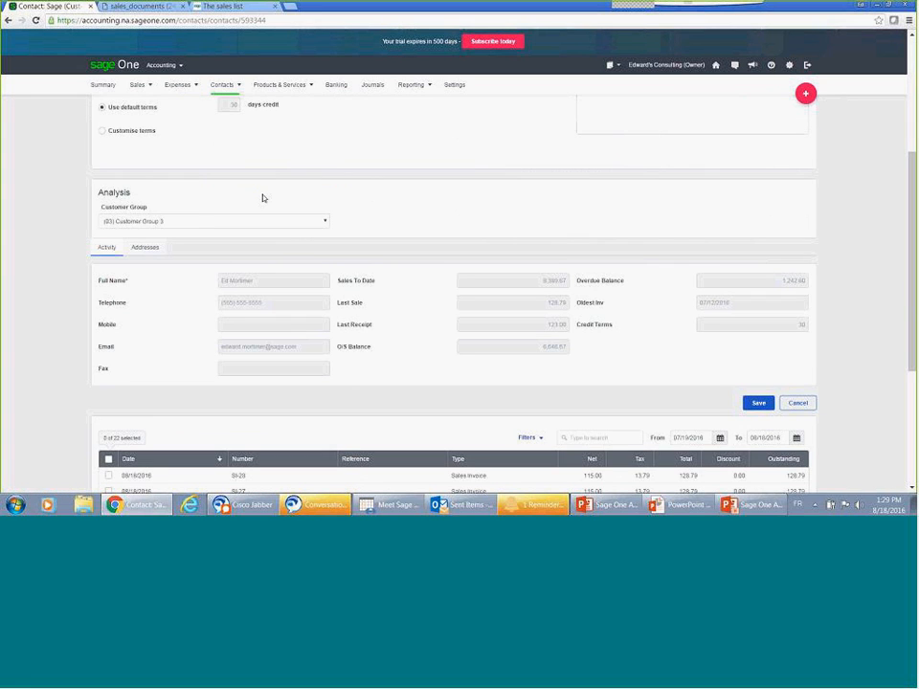
scroll(262, 199, "down", 5)
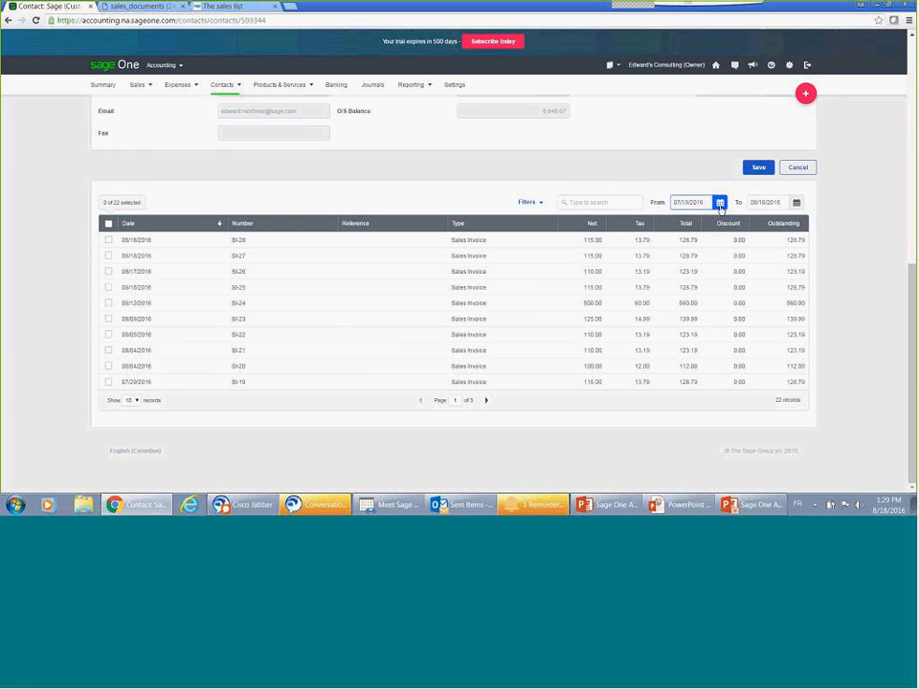
Step: Open the account statement of the Sage (Cust-30) customer
scroll(720, 209, "up", 5)
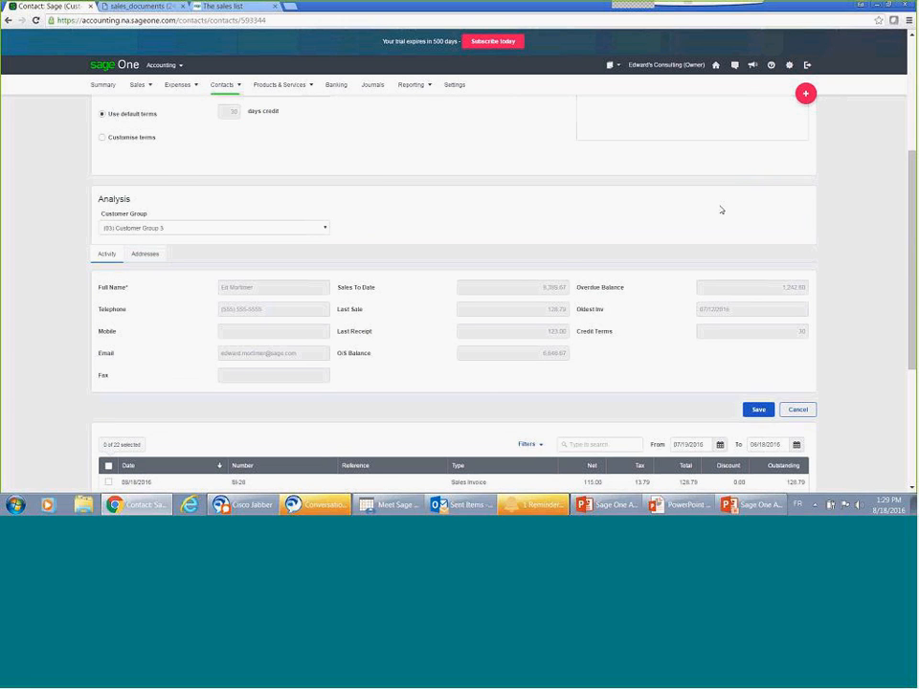
scroll(723, 208, "up", 5)
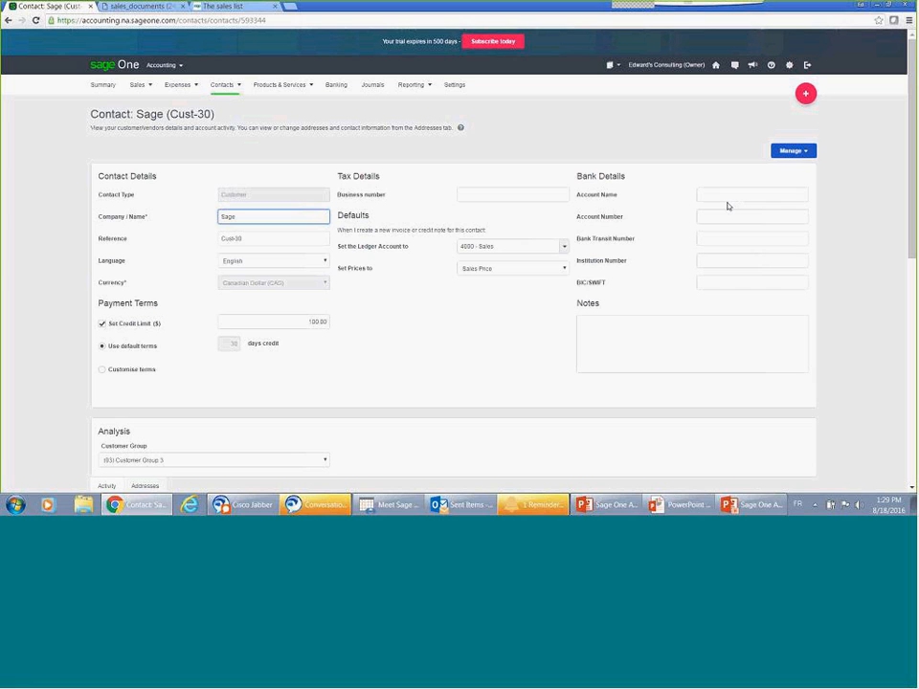
left_click(807, 153)
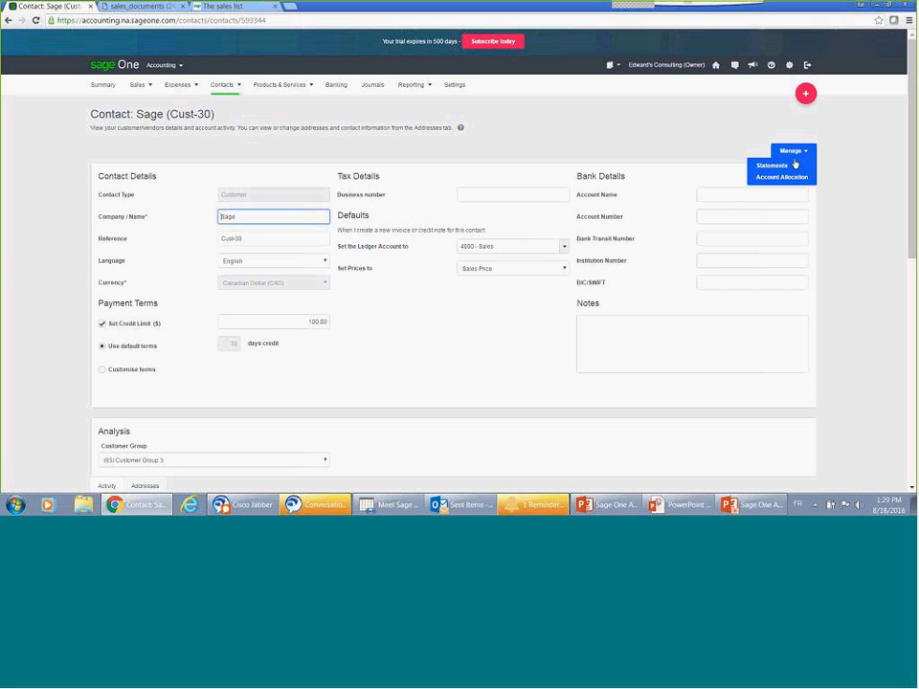
left_click(786, 167)
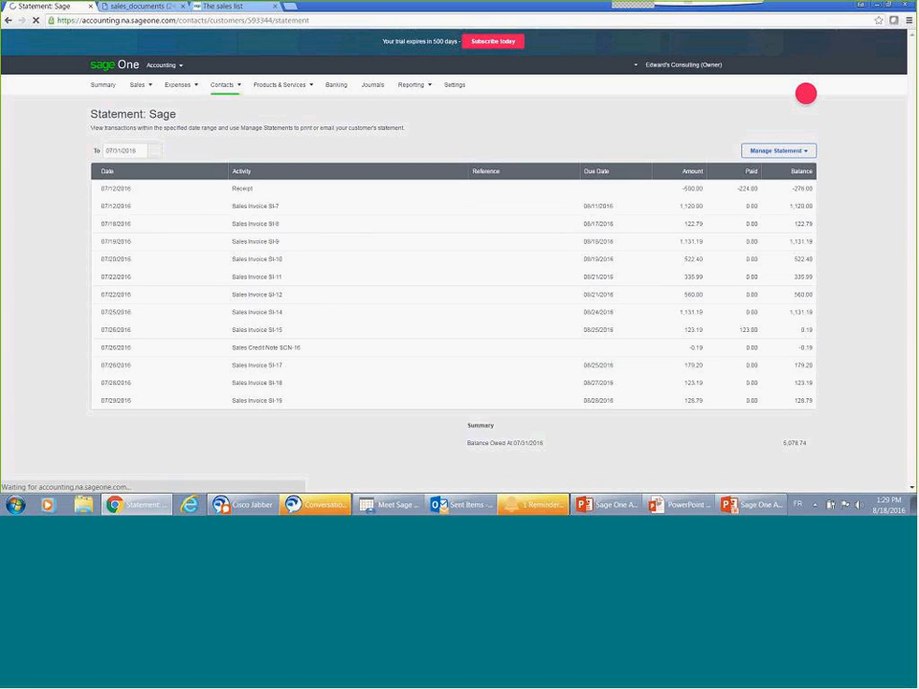
Step: Try enabling a scheduled monthly statement for this customer, emailed on day 1 with zero balances excluded
left_click(791, 152)
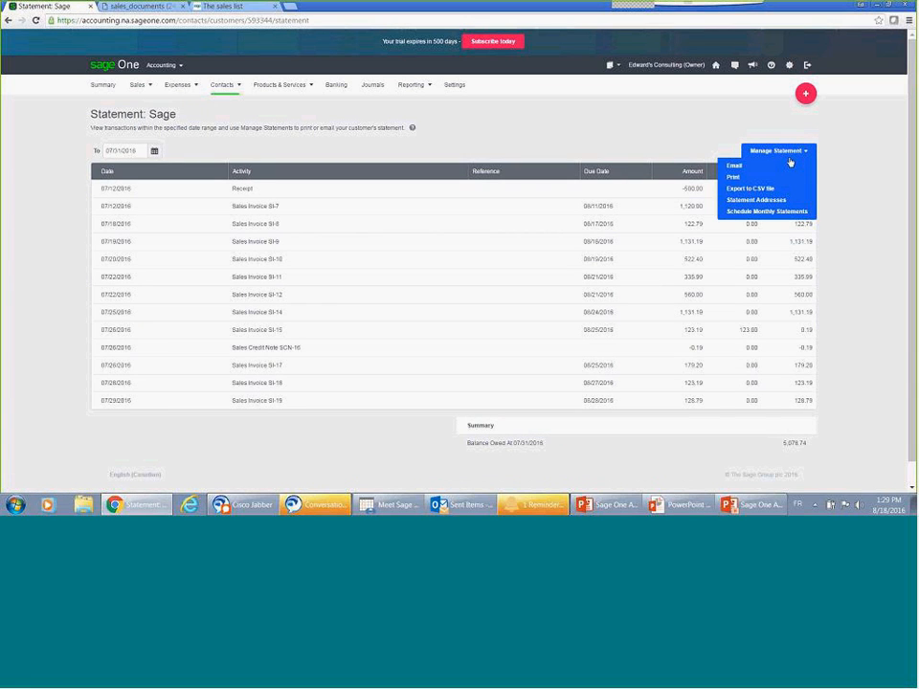
left_click(770, 215)
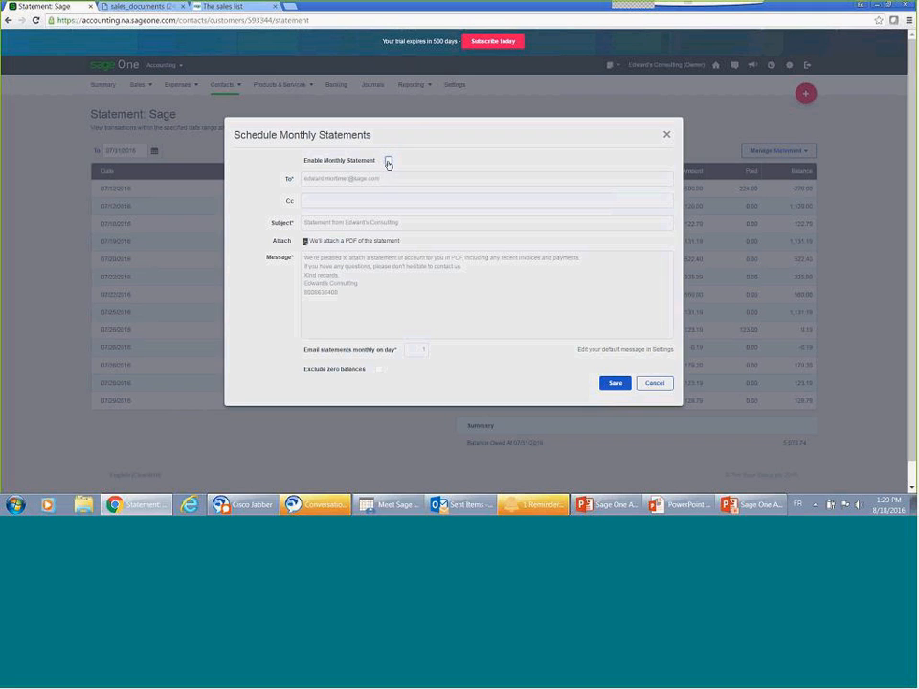
left_click(388, 162)
left_click(390, 289)
left_click(422, 349)
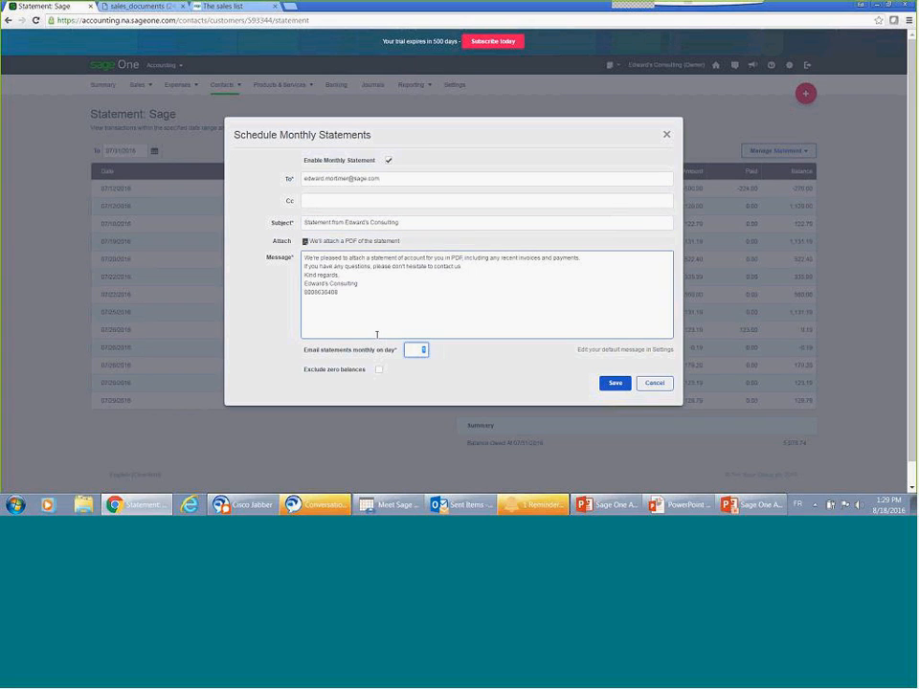
left_click(378, 371)
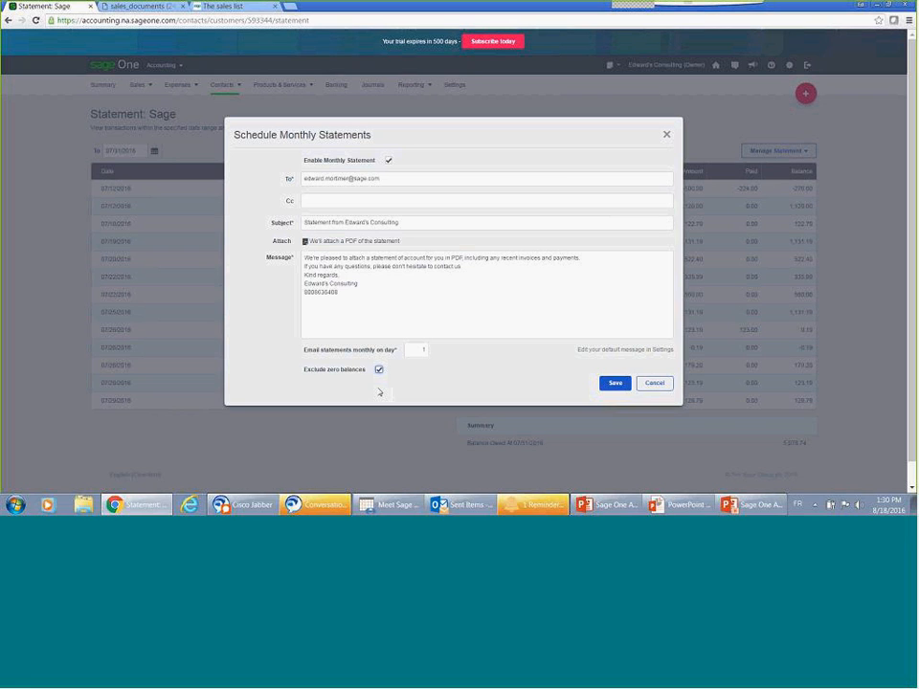
left_click(668, 387)
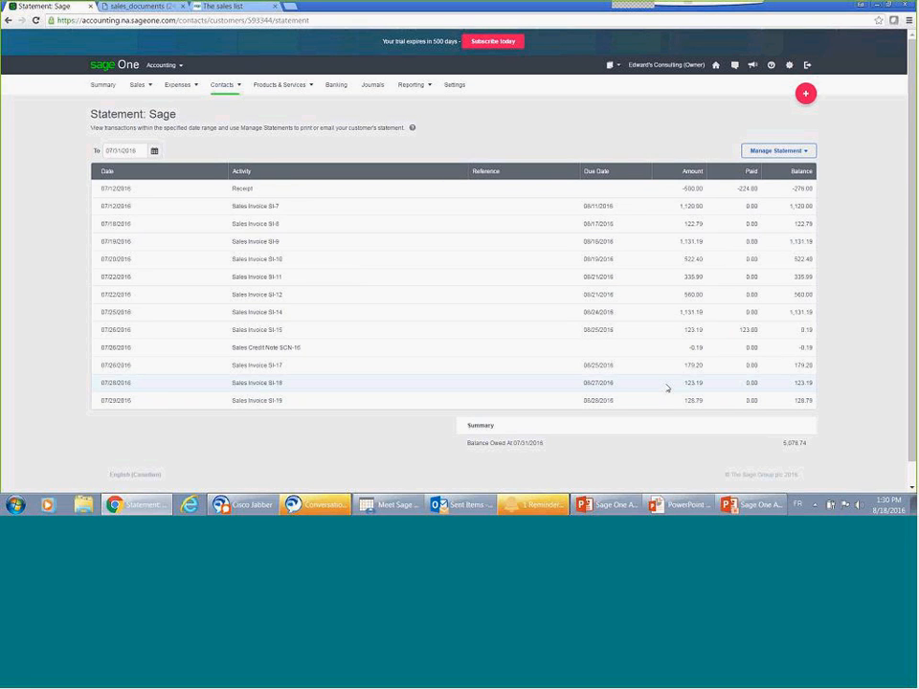
Step: Go to Banking and open the new transactions of the Chequing account
mouse_move(300, 95)
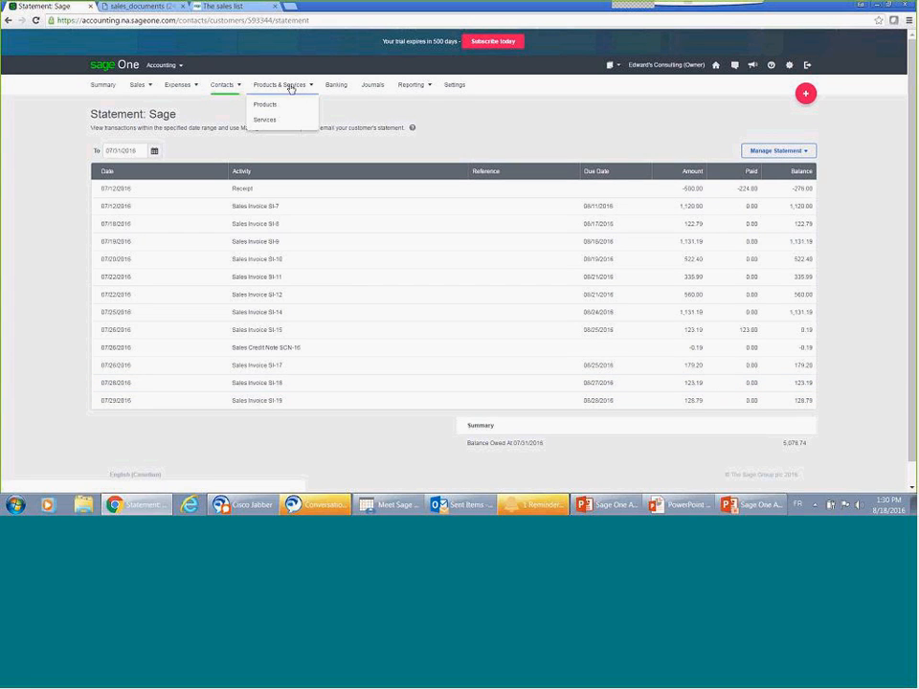
left_click(323, 91)
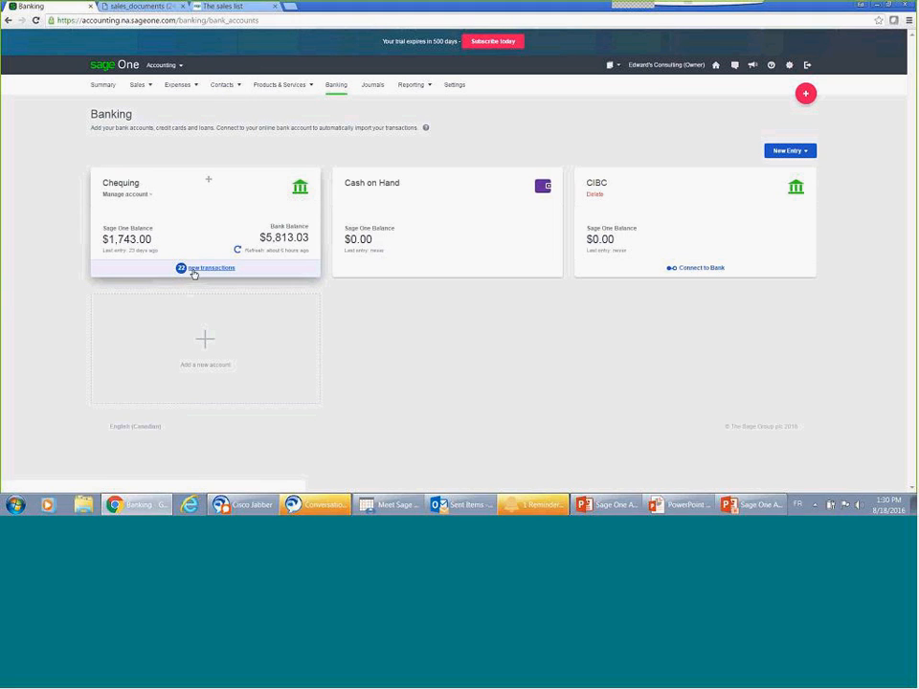
left_click(194, 270)
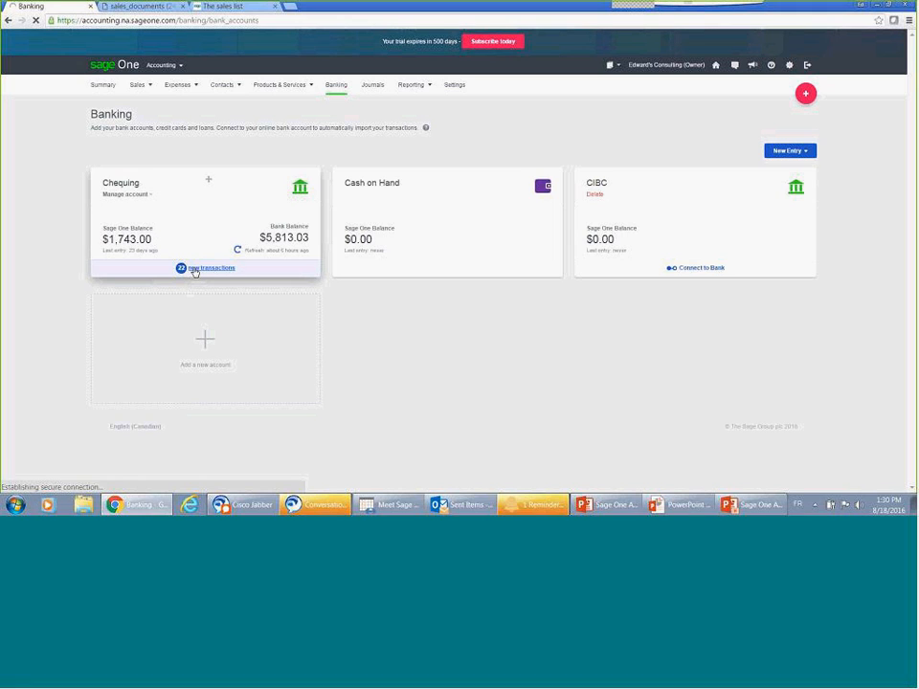
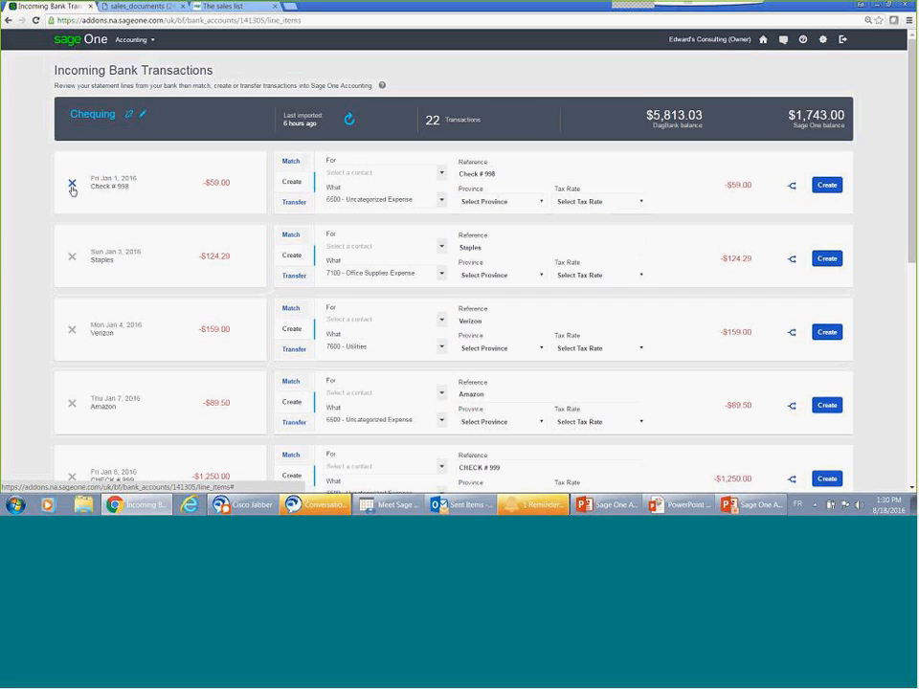
Step: View the contacts that can be assigned to the Check # 998 bank transaction
left_click(441, 173)
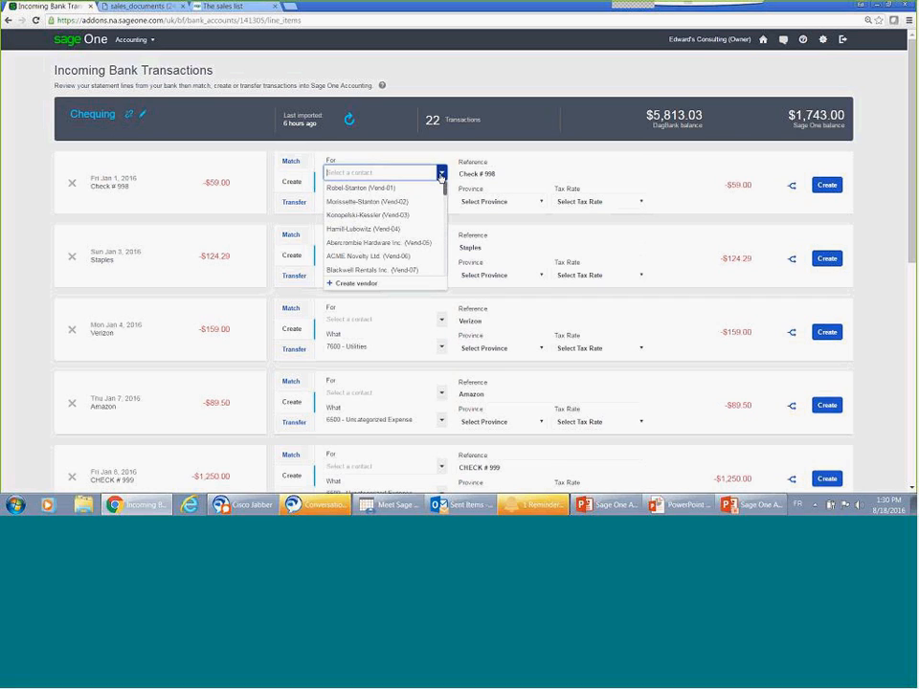
left_click(244, 204)
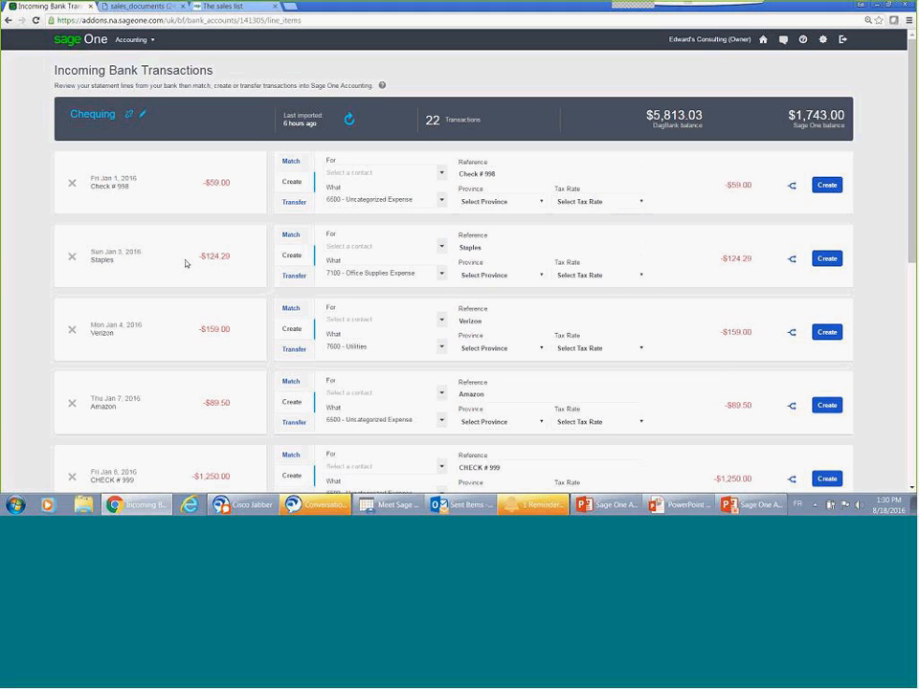
Step: Try splitting the Staples bank transaction into two Office Supplies Expense lines of 24.29 and 100.00
left_click(792, 261)
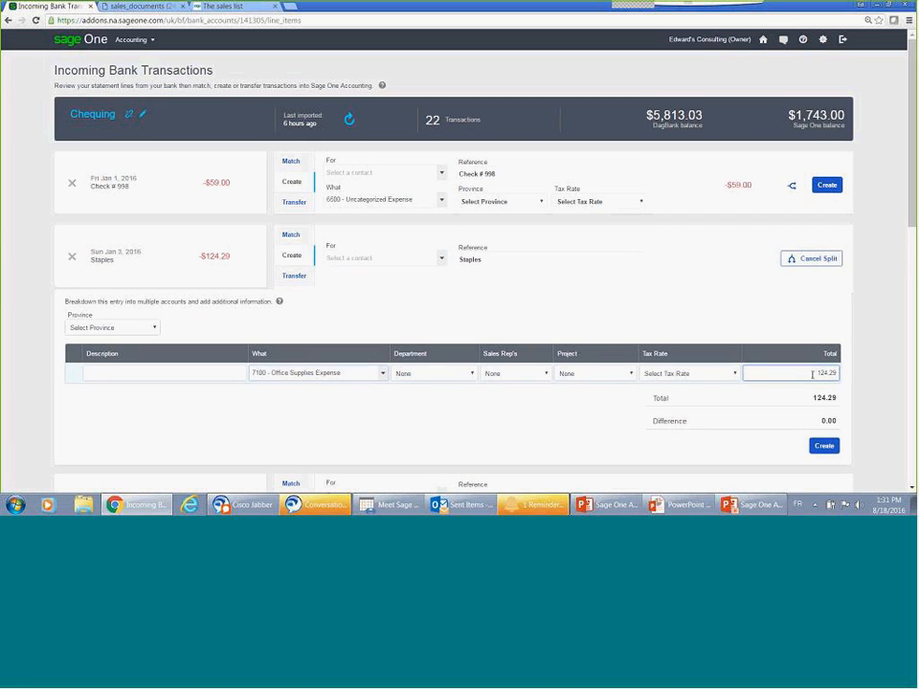
double_click(813, 375)
type("24.29")
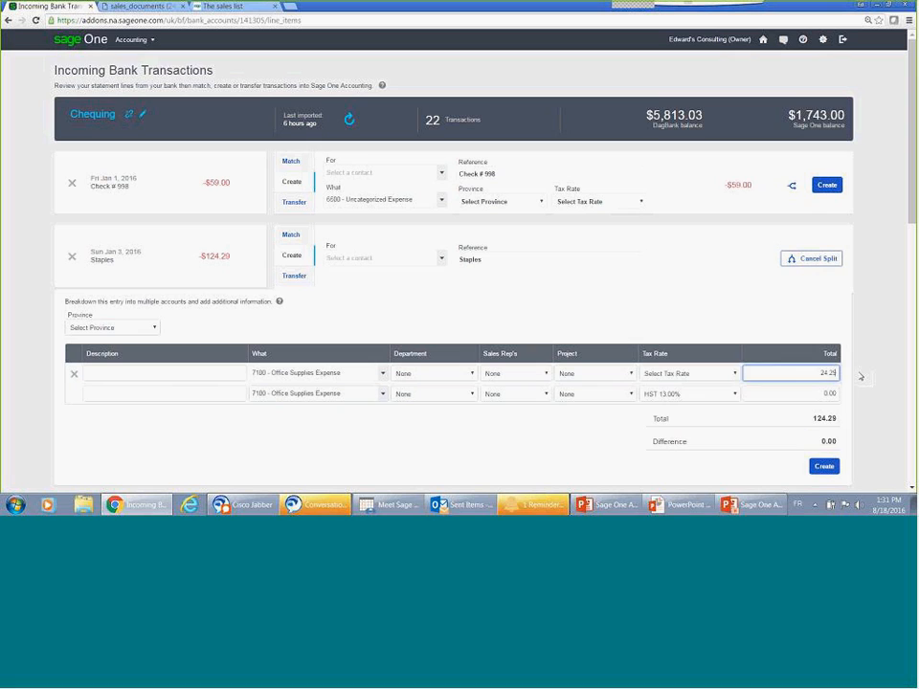
key("Tab")
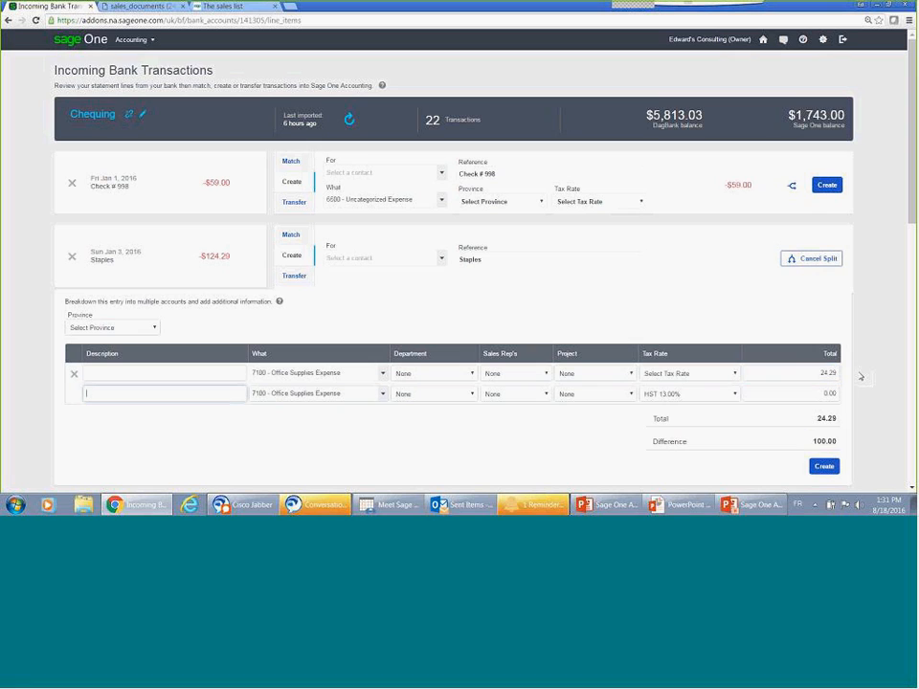
left_click(832, 392)
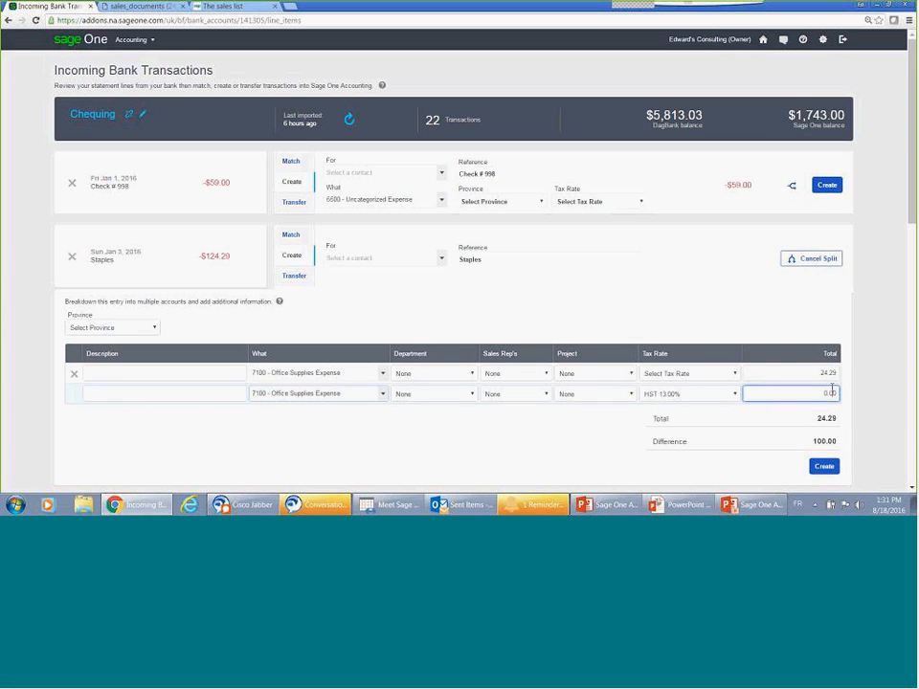
double_click(832, 392)
type("100")
key("Tab")
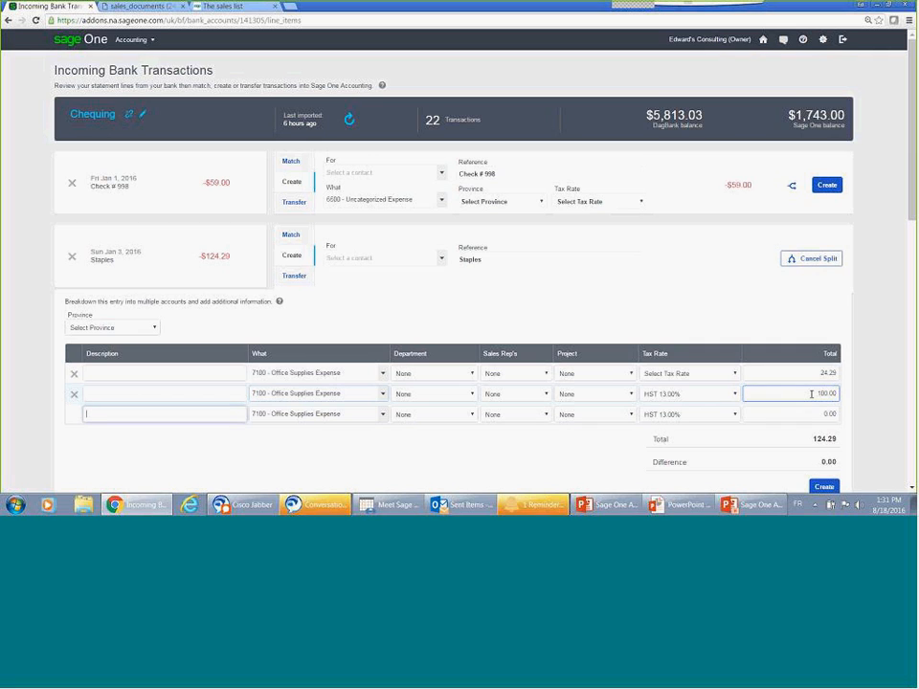
Step: Open the bank reconciliation of the Chequing account and review its statement fields, entries and balances
left_click(98, 119)
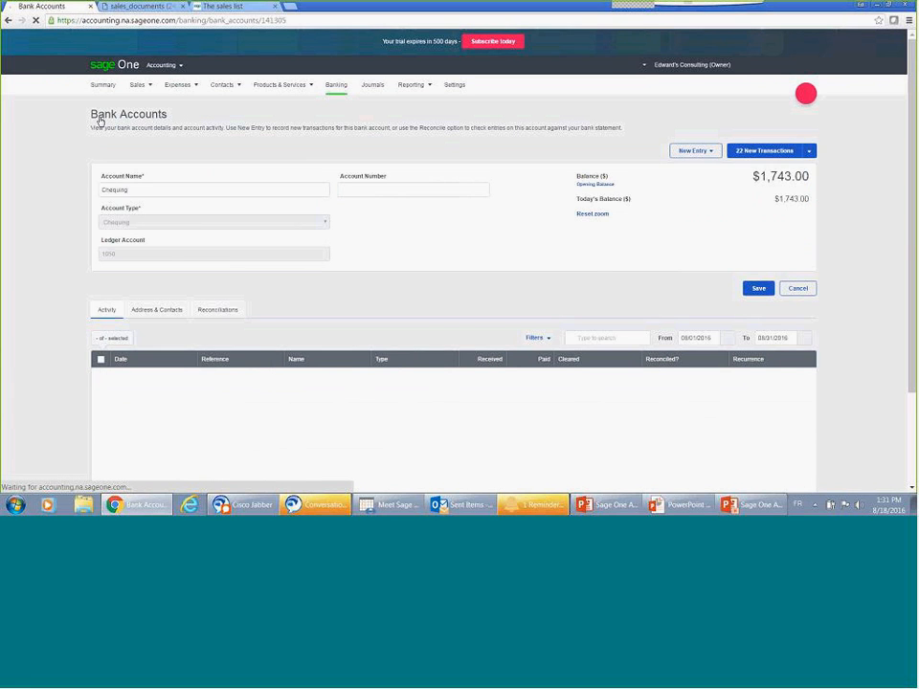
left_click(810, 151)
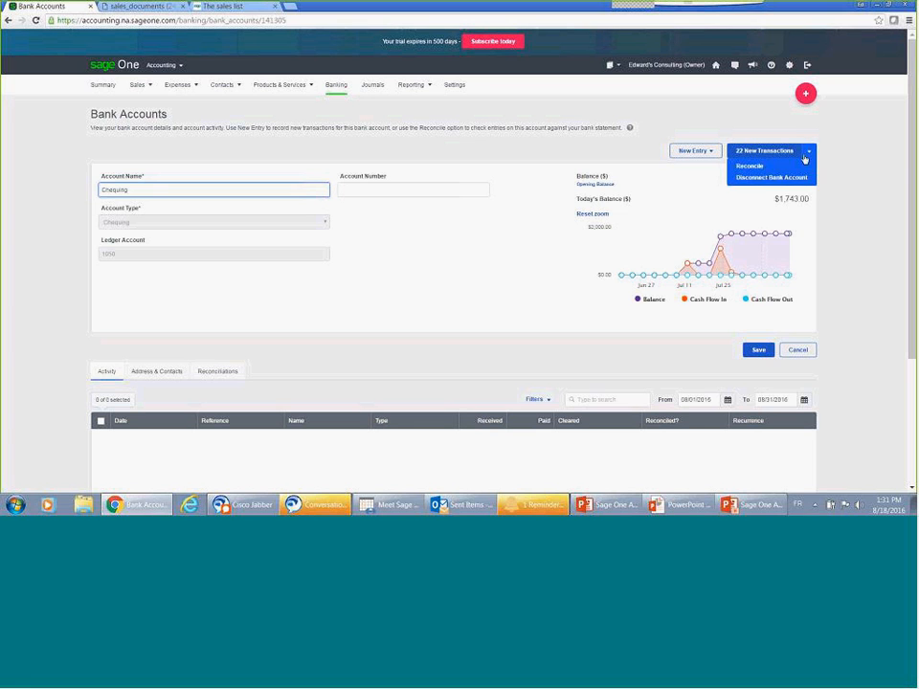
left_click(804, 167)
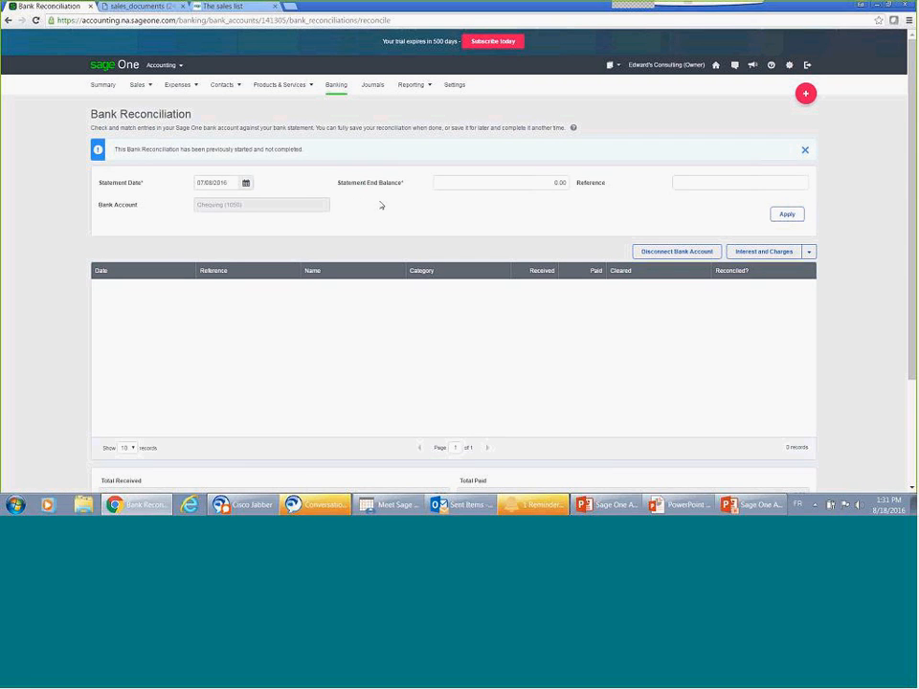
scroll(485, 201, "down", 2)
scroll(487, 199, "down", 1)
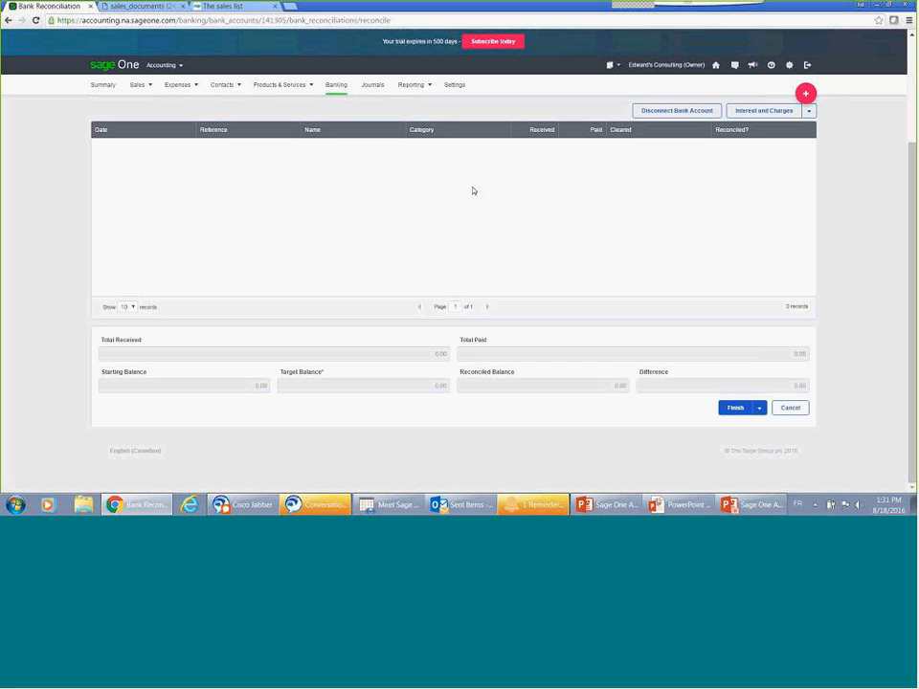
Step: Open a new journal entry and view the ledger accounts available for its first line
left_click(372, 85)
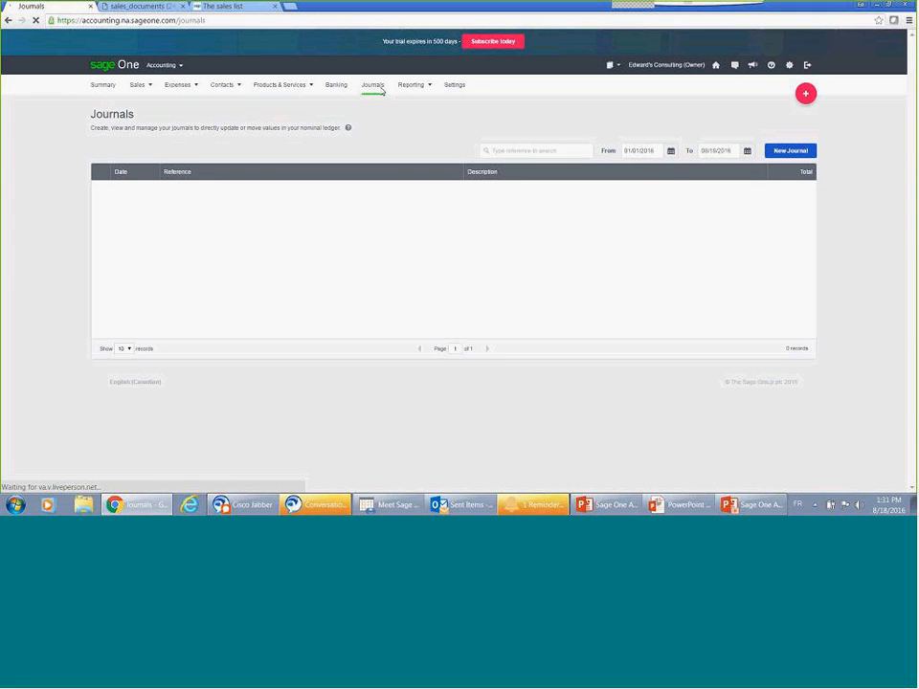
left_click(785, 154)
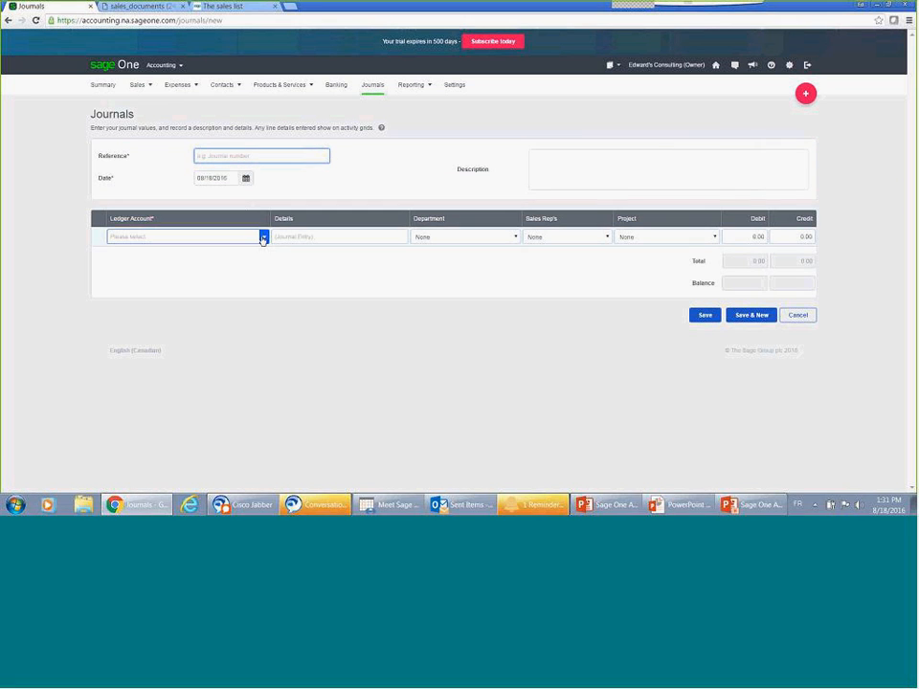
left_click(233, 236)
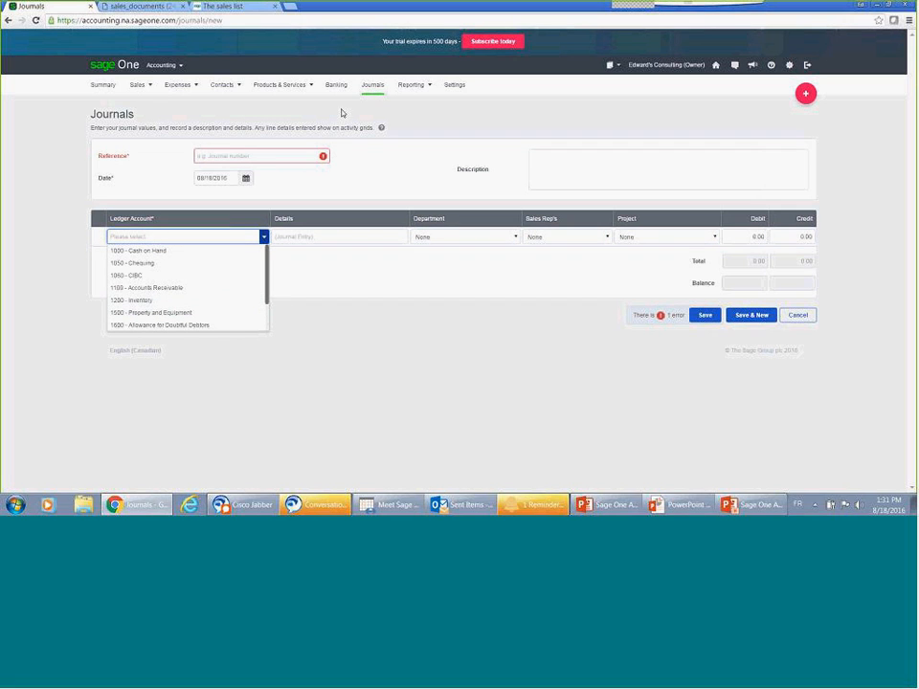
Step: Open the draft GST/HST return for 2016-07-01 to 2016-09-30 and view the adjustment form for sales and other revenue
mouse_move(398, 86)
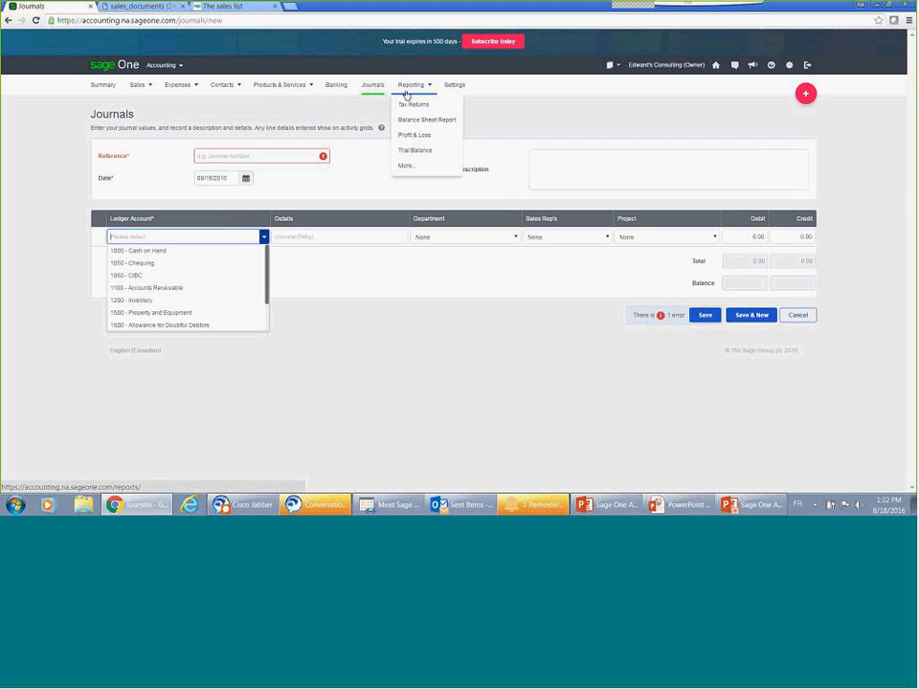
left_click(414, 105)
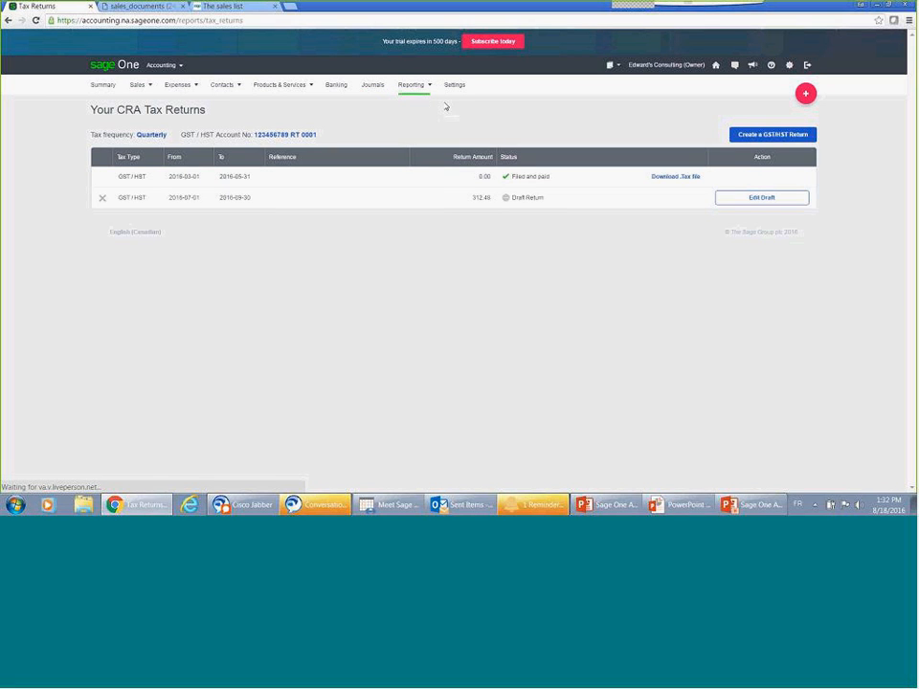
left_click(748, 198)
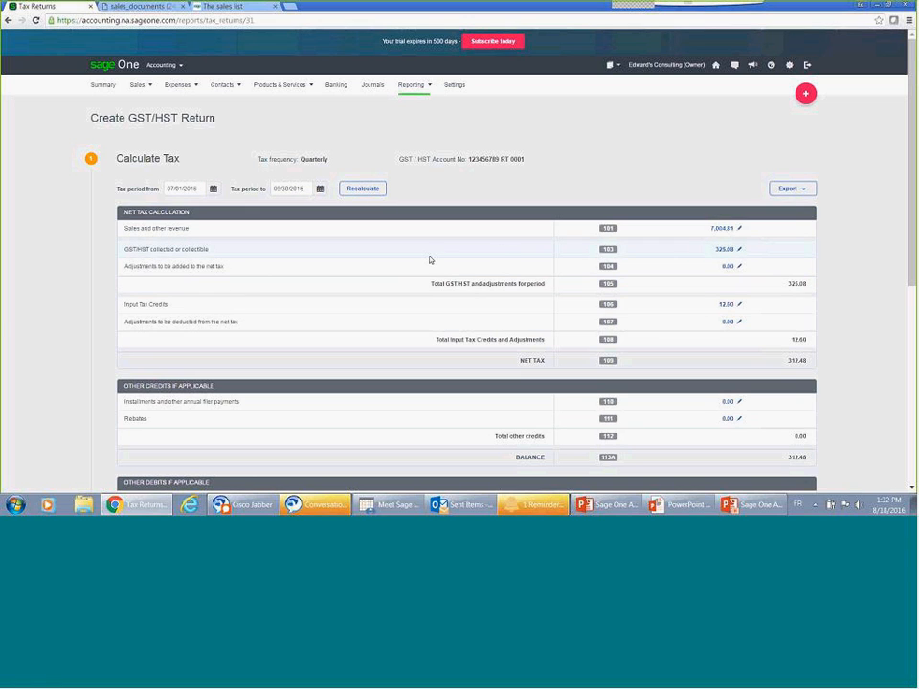
left_click(739, 229)
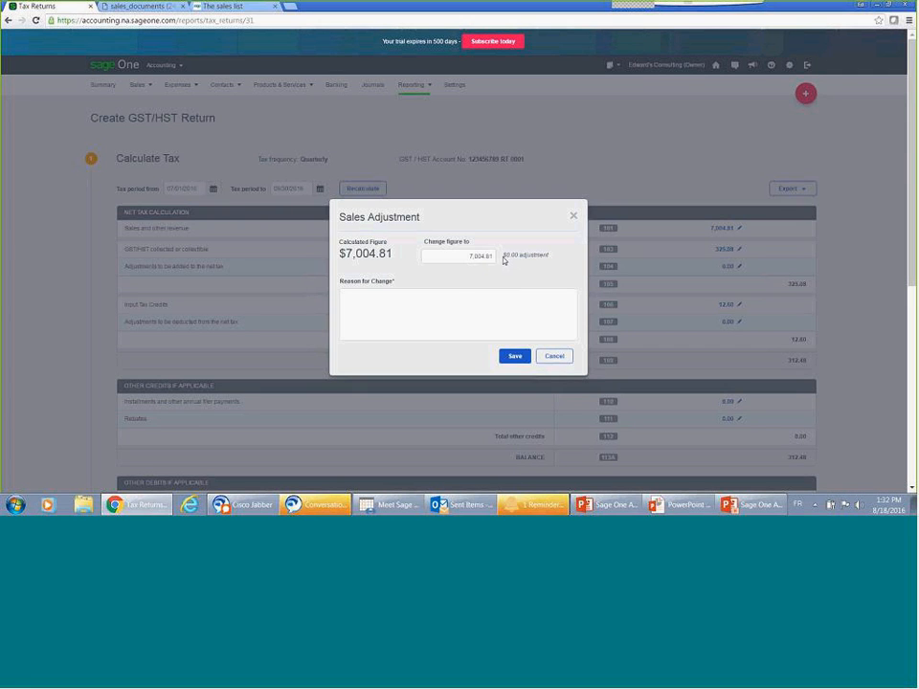
left_click(554, 356)
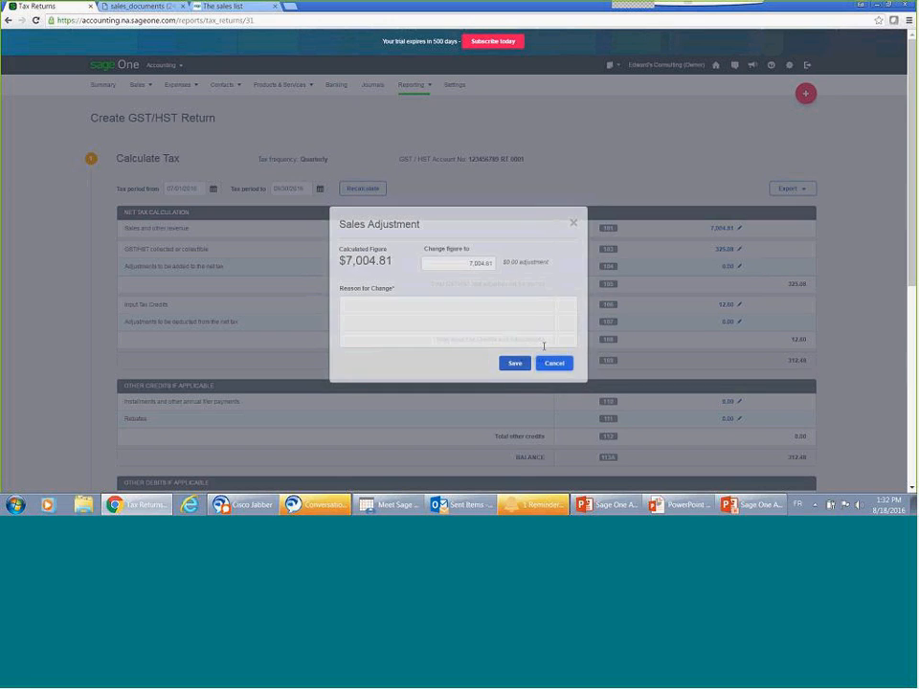
Step: Review the rest of the draft GST/HST return through the Mark as Submitted section, and return to the tax returns list
scroll(544, 346, "down", 3)
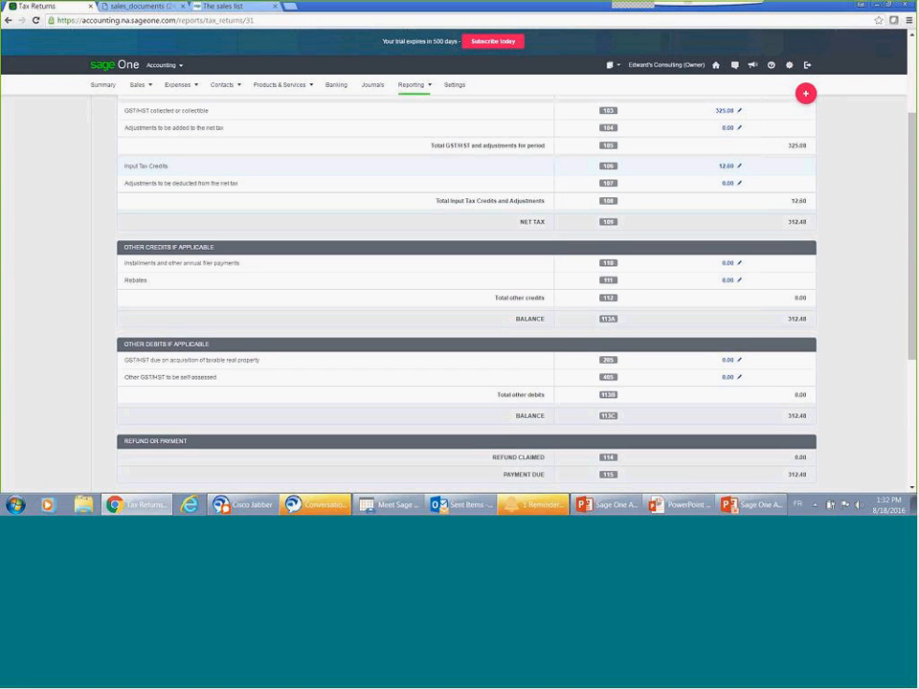
scroll(210, 353, "down", 5)
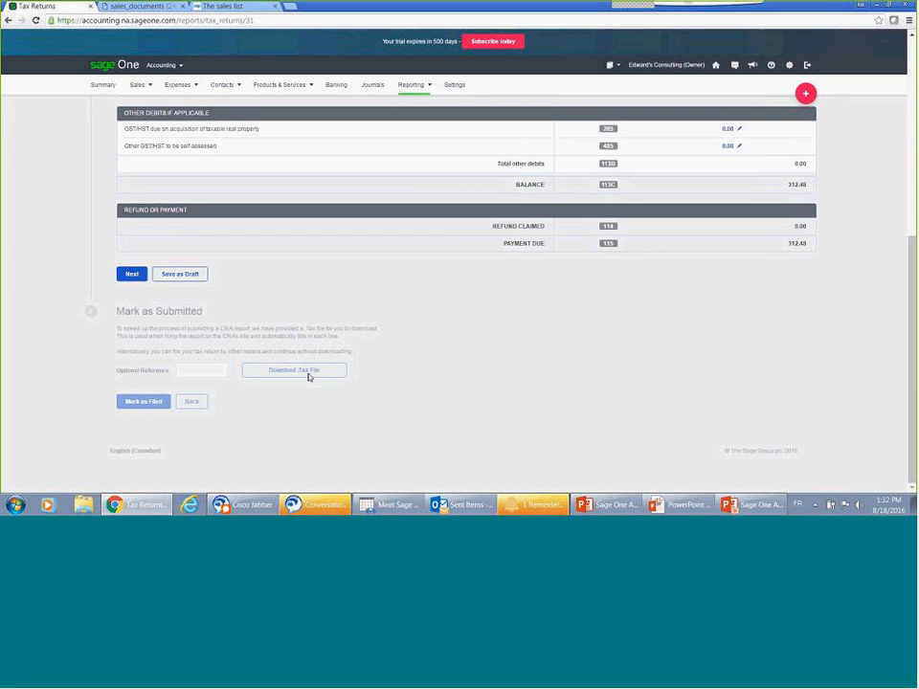
scroll(313, 369, "up", 6)
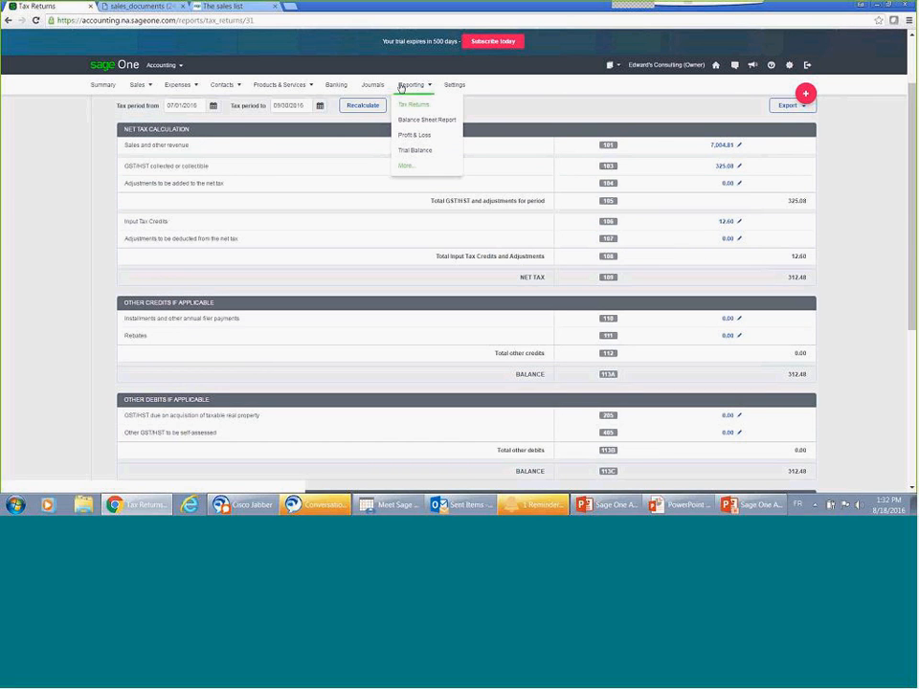
left_click(403, 86)
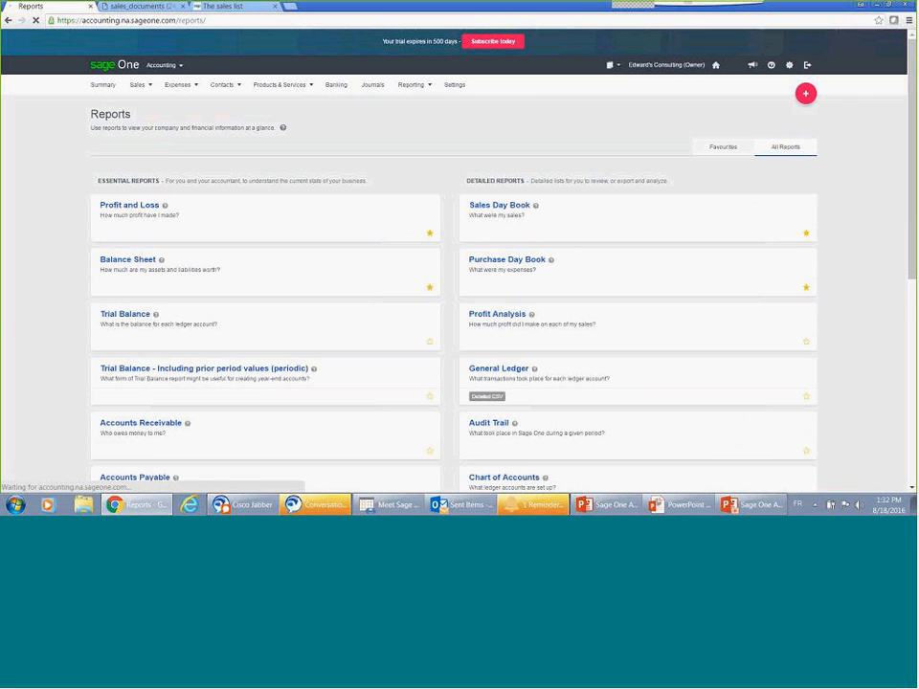
left_click(412, 105)
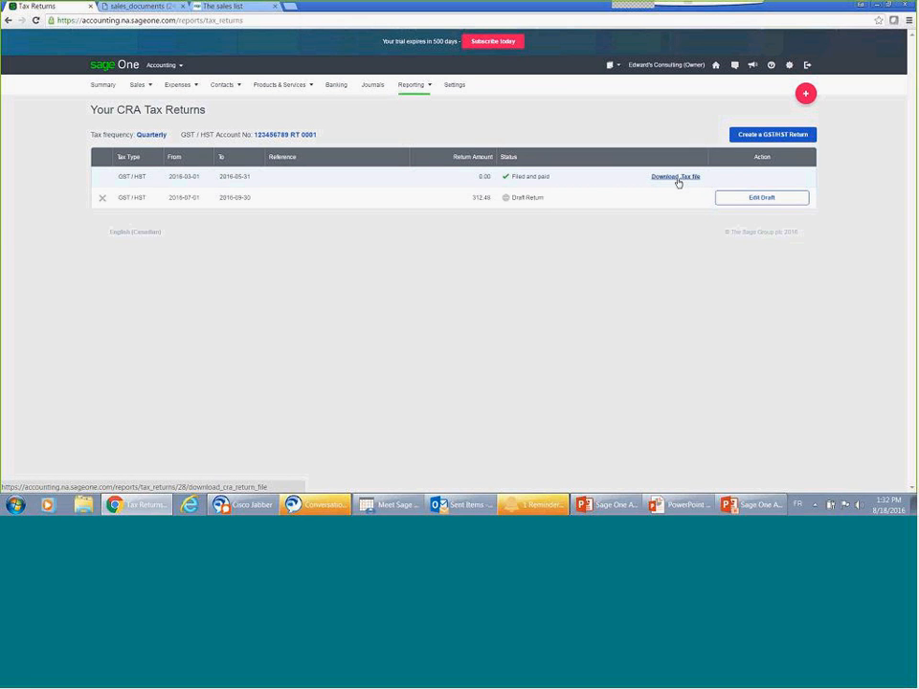
Step: Open the Profit and Loss report from the reports overview and set its period to This Financial Year
mouse_move(428, 87)
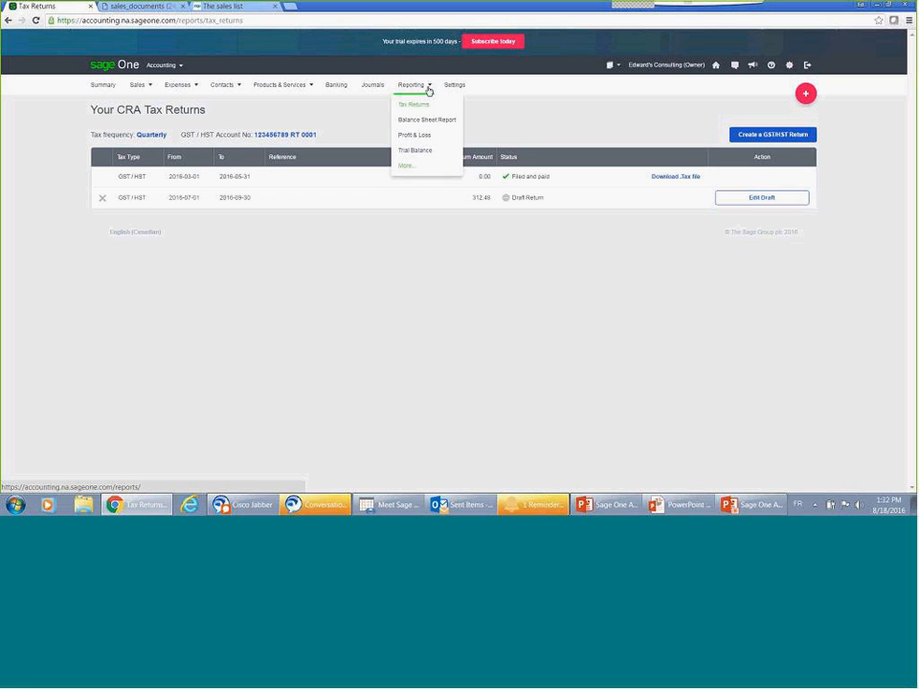
left_click(428, 88)
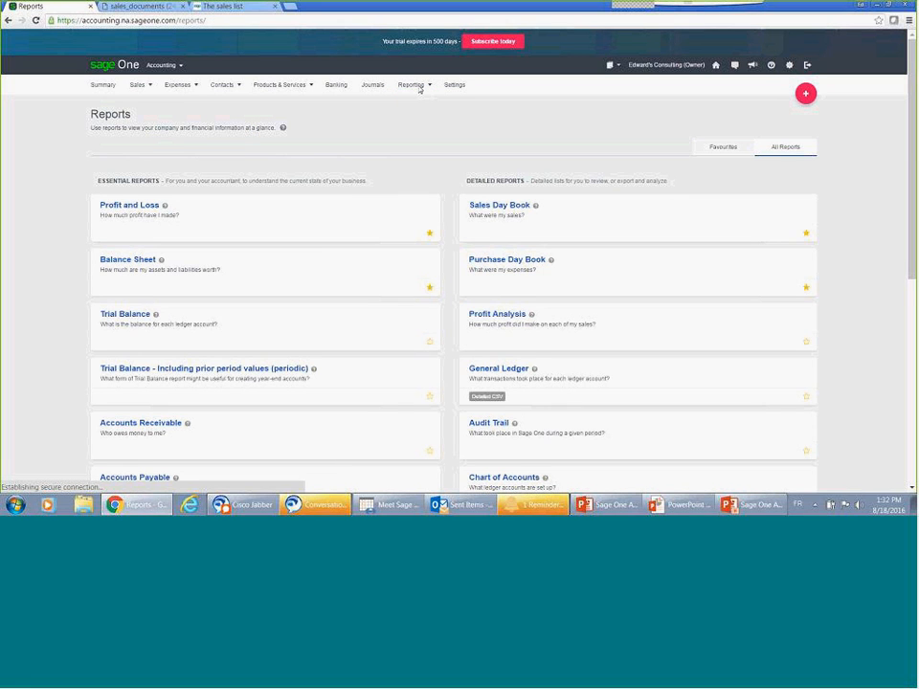
mouse_move(419, 88)
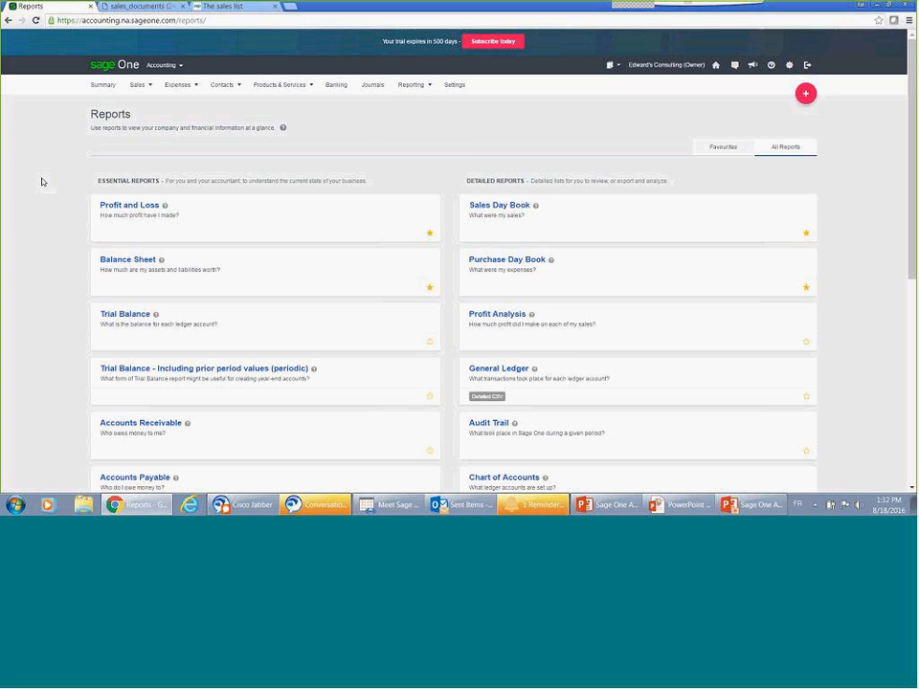
left_click(106, 207)
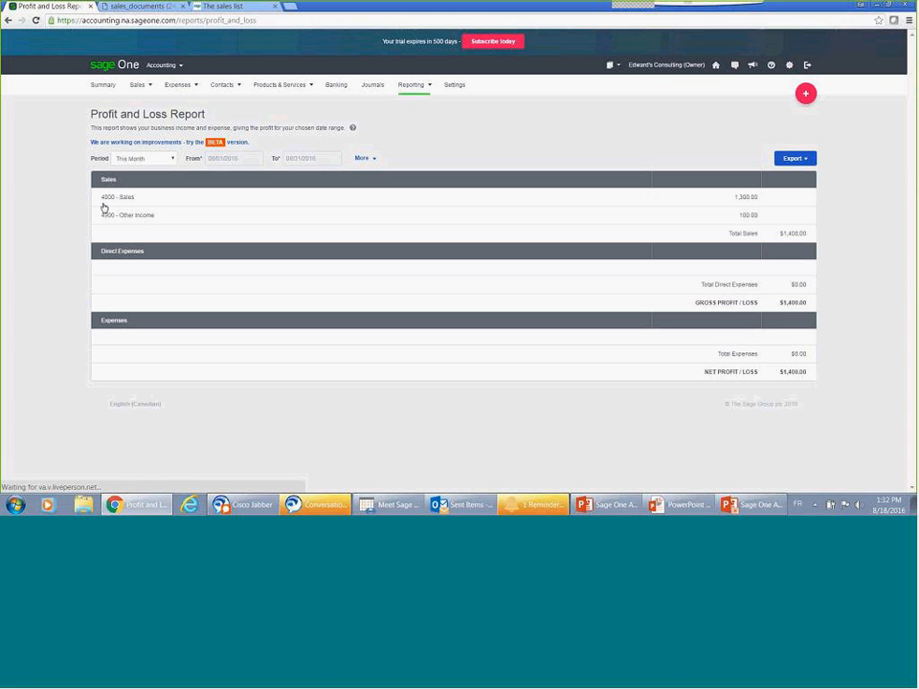
left_click(174, 160)
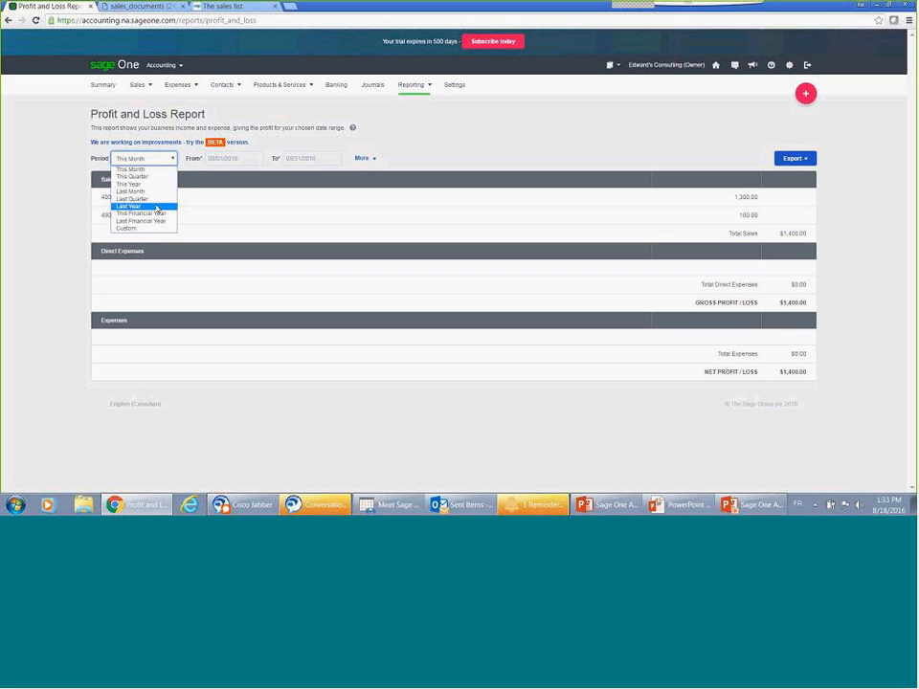
left_click(161, 215)
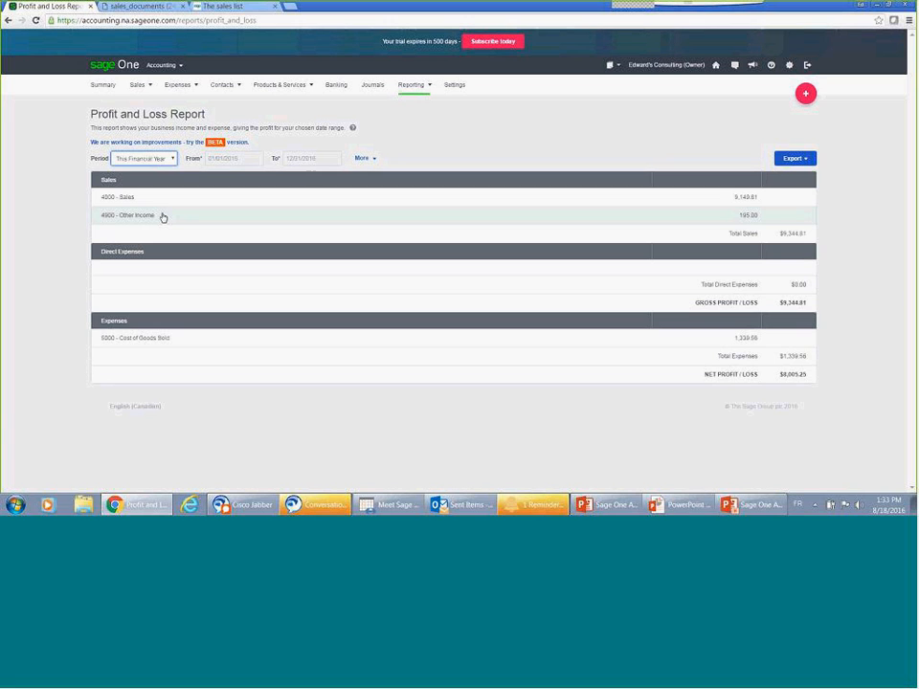
Step: Switch to the beta Profit and Loss report and compare this financial year with the previous year
left_click(199, 144)
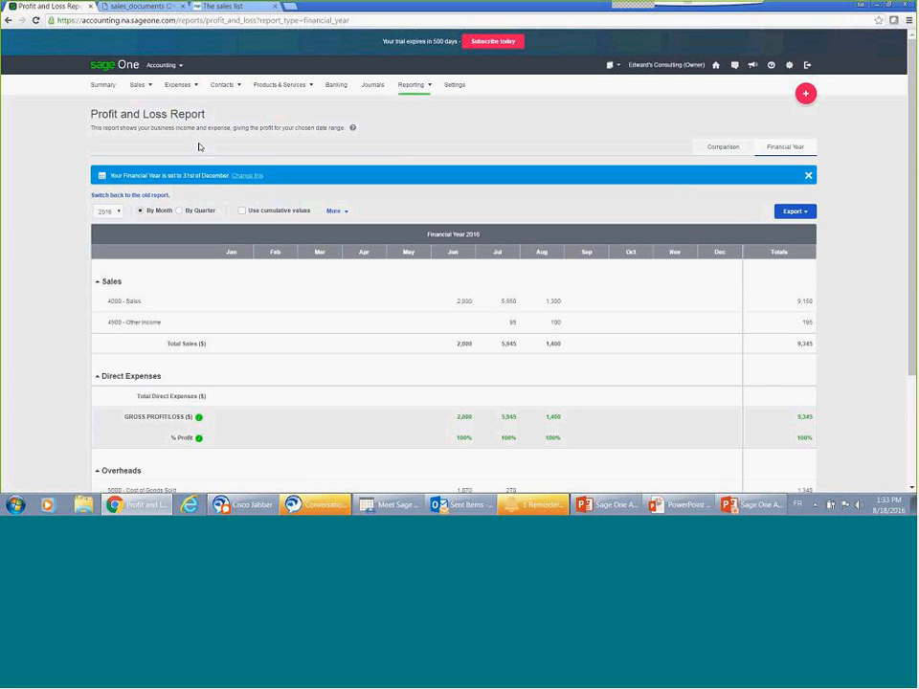
left_click(735, 151)
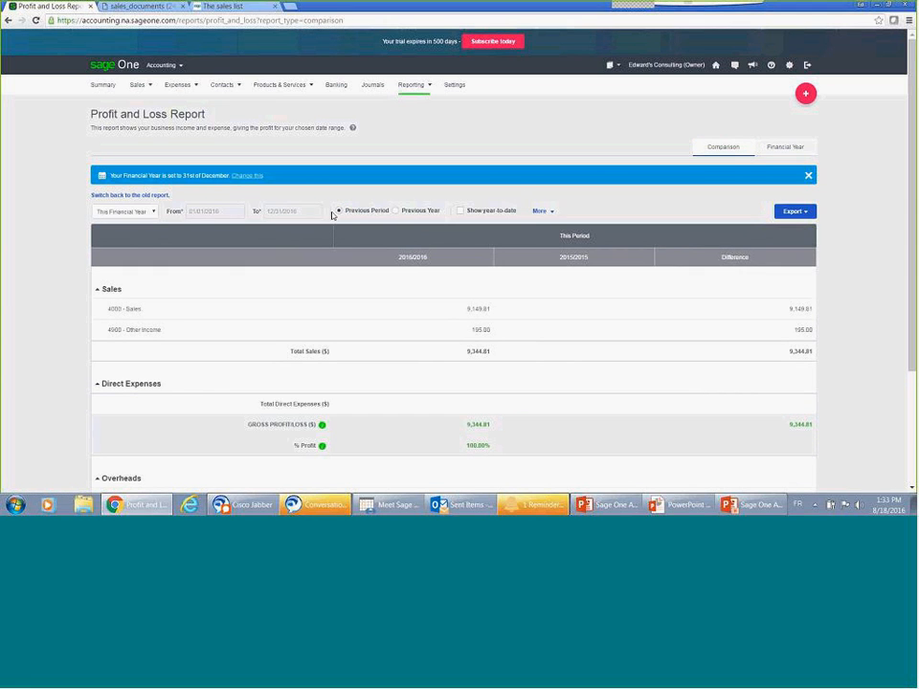
left_click(395, 211)
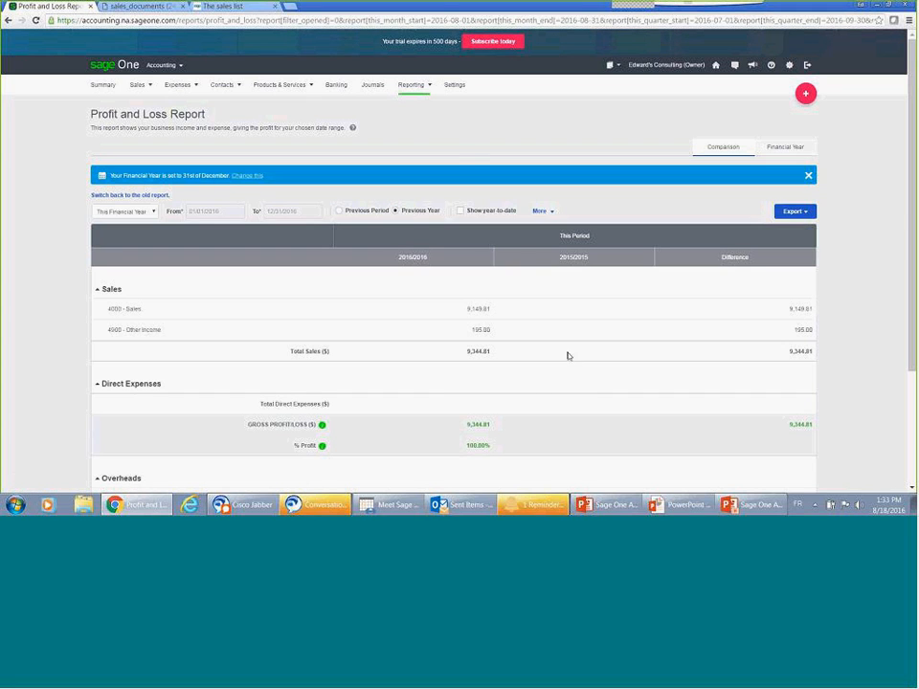
Step: Return to the reports overview and browse the essential and detailed reports
left_click(414, 86)
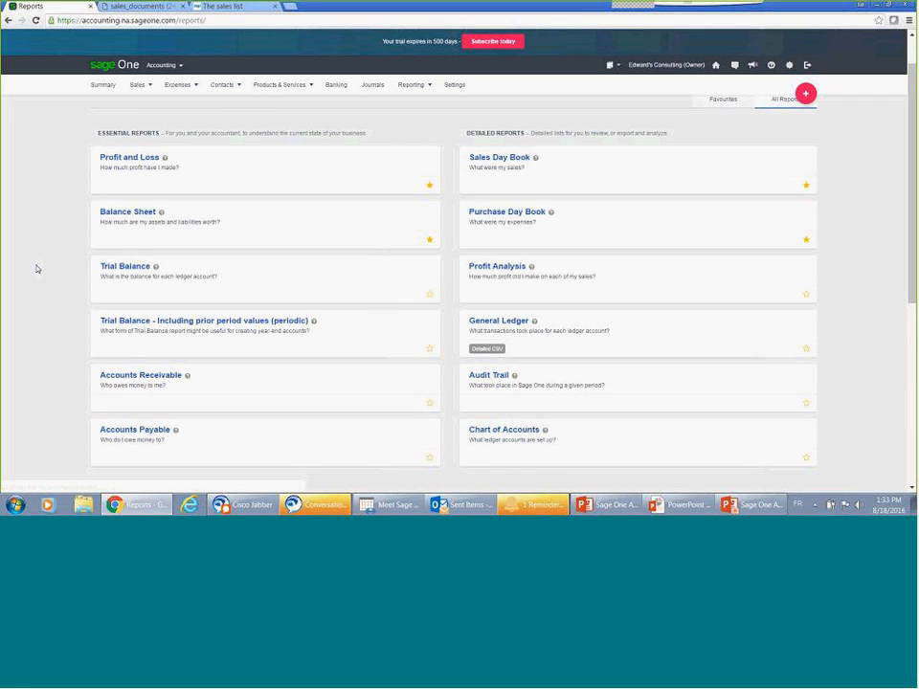
scroll(36, 269, "down", 1)
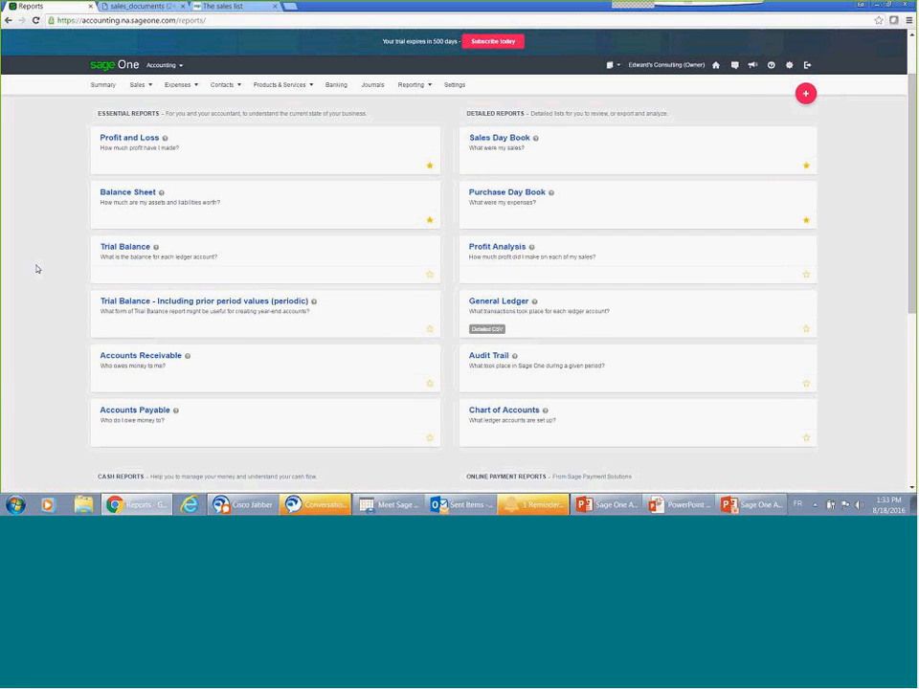
Step: Open the detailed Accounts Receivable report from the reports overview and drill down to sales invoice SI-4
scroll(36, 269, "down", 2)
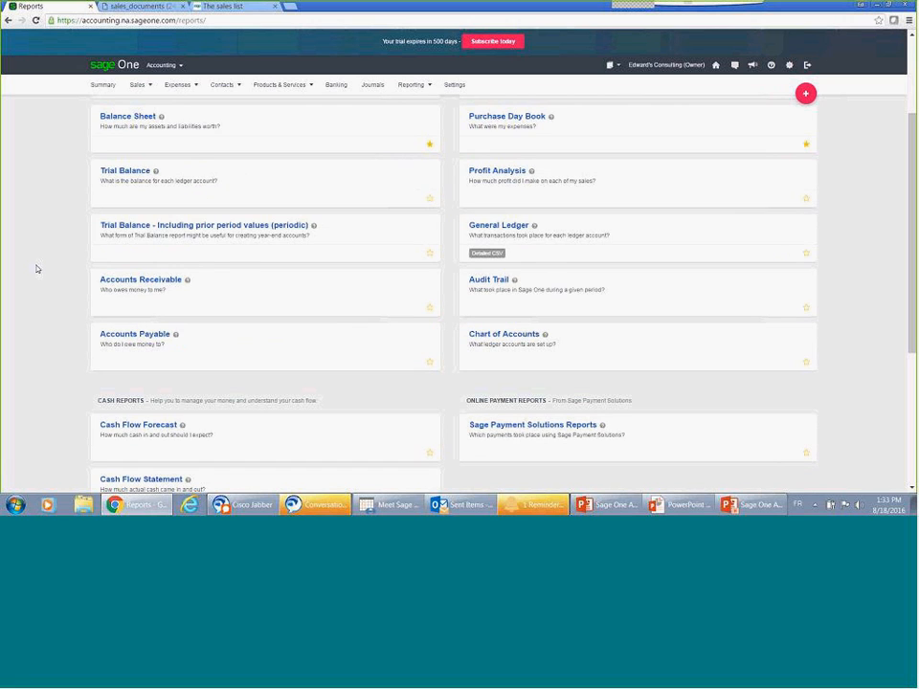
scroll(36, 269, "down", 1)
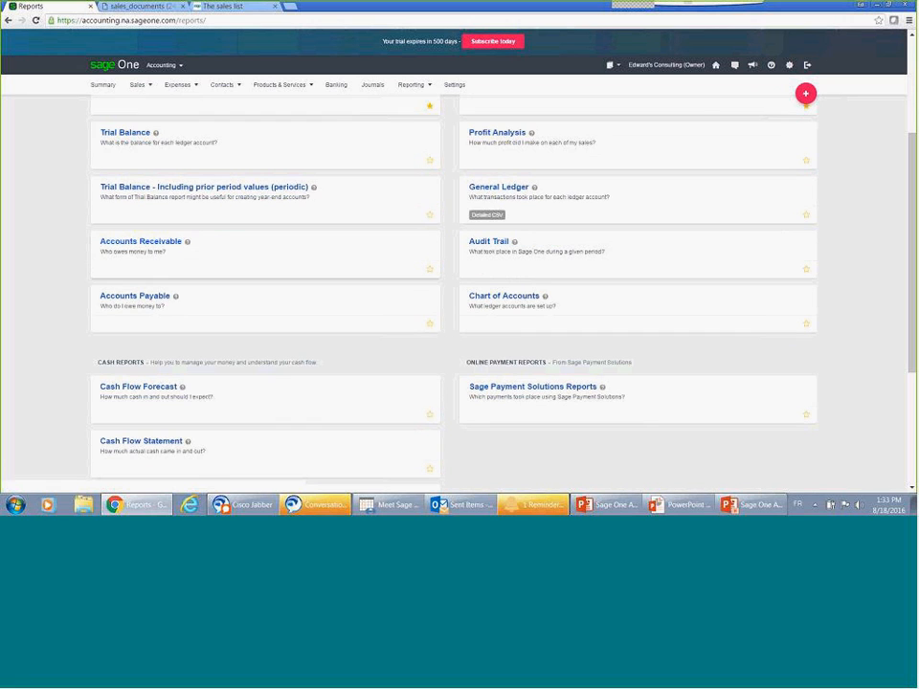
left_click(136, 245)
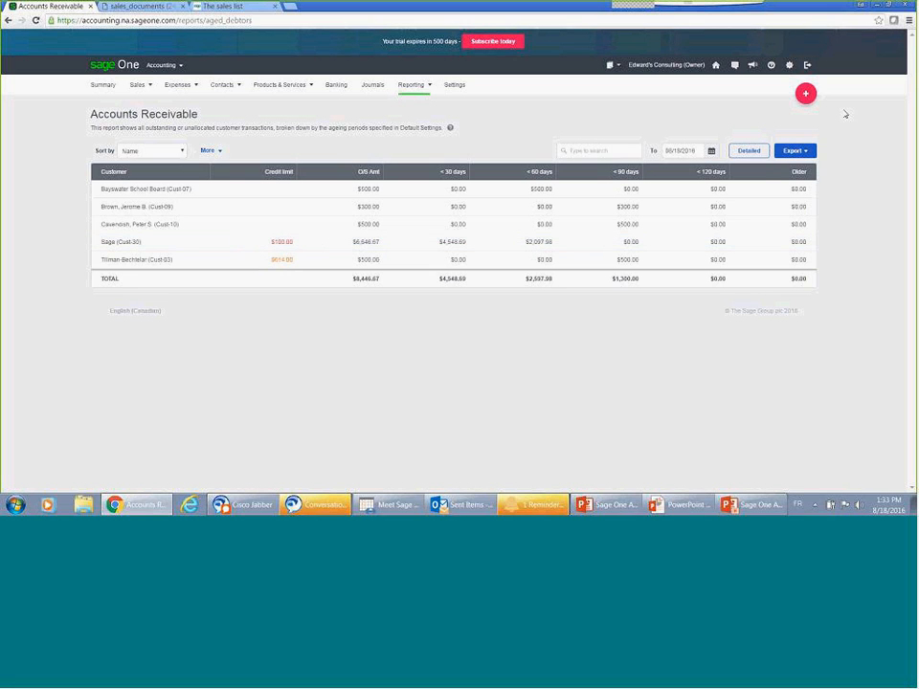
left_click(750, 155)
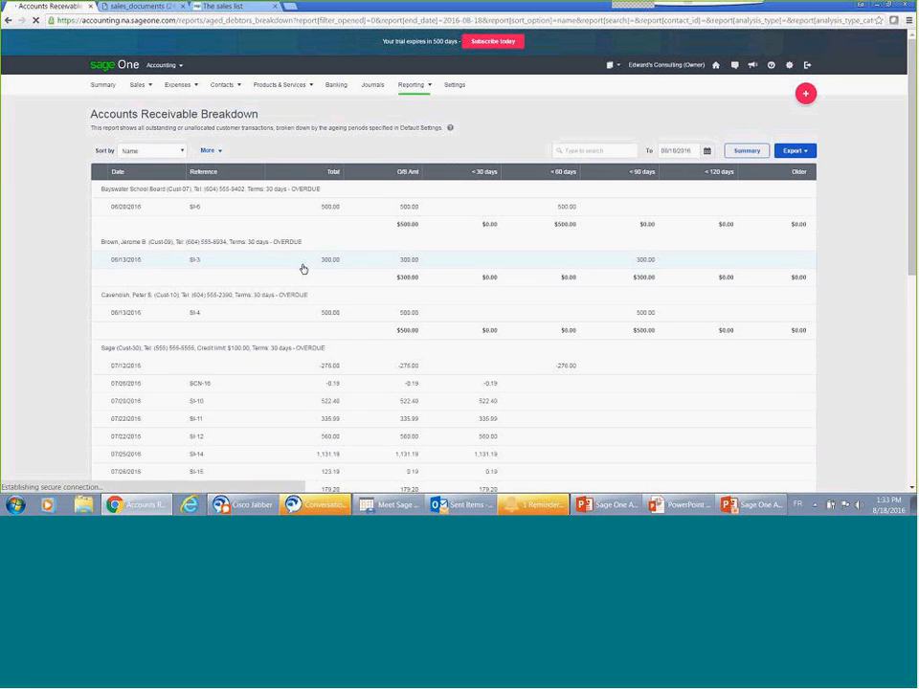
left_click(193, 316)
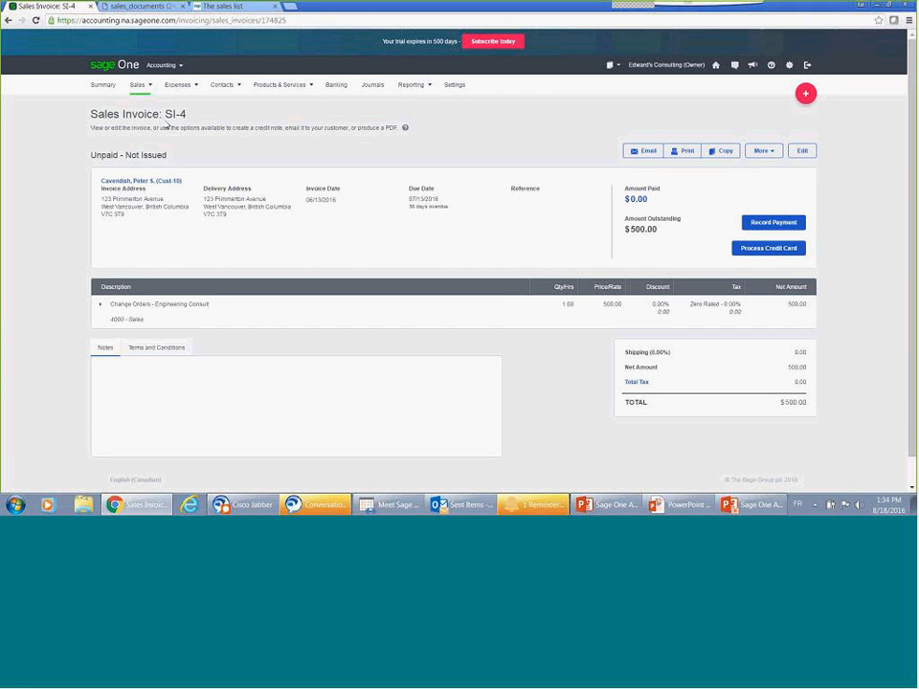
Step: Return to the reports overview and browse the cash, online payment and detailed reports
left_click(410, 85)
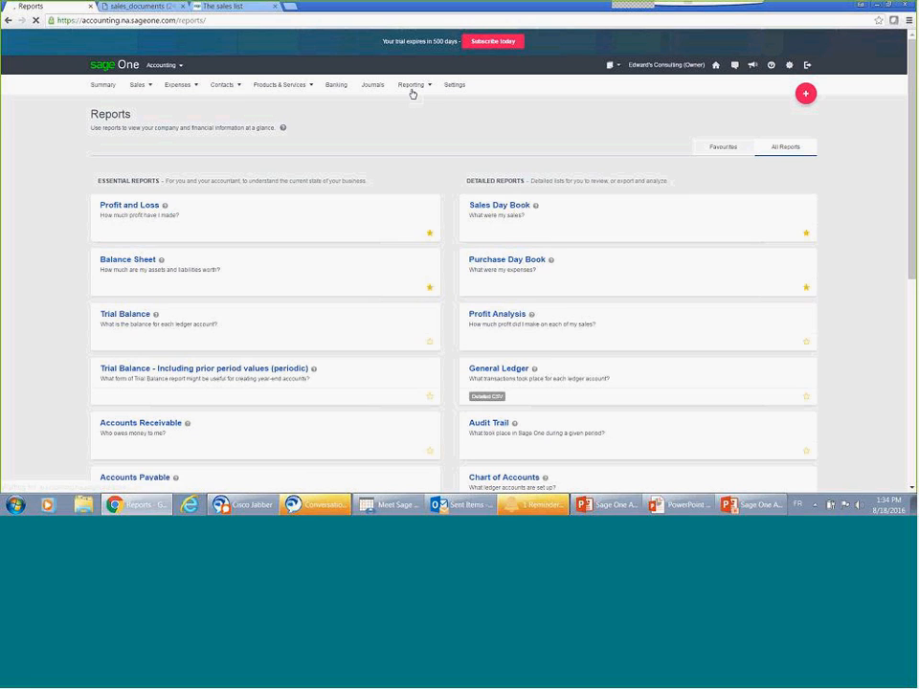
scroll(50, 303, "down", 3)
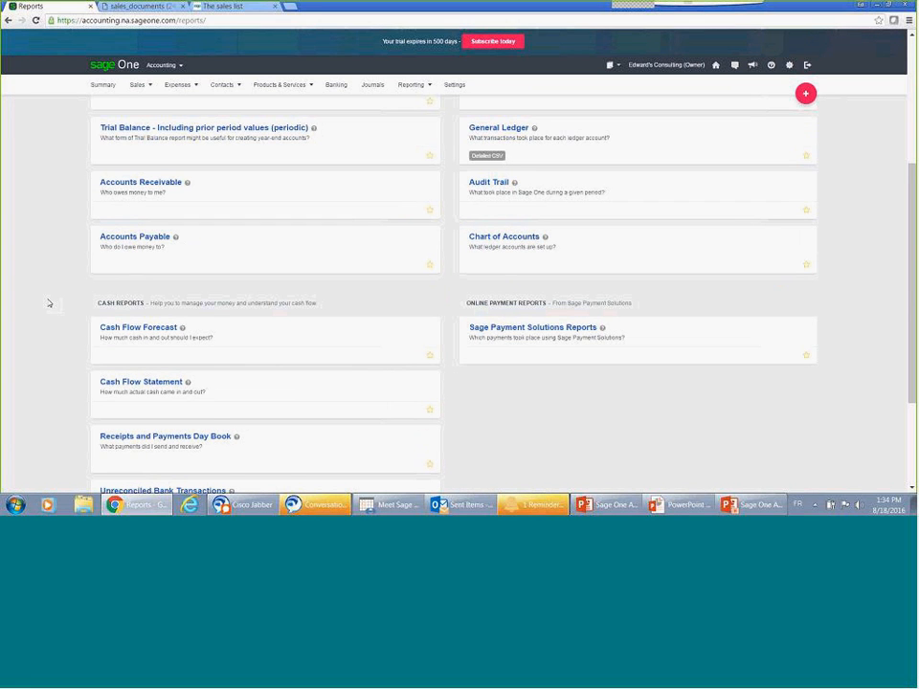
scroll(50, 304, "down", 2)
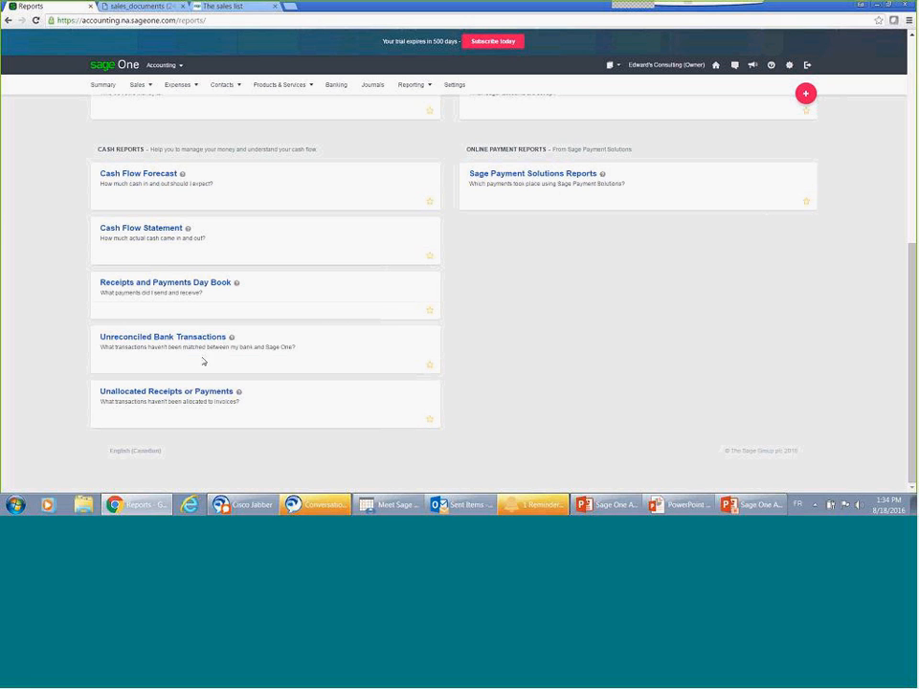
scroll(450, 404, "up", 2)
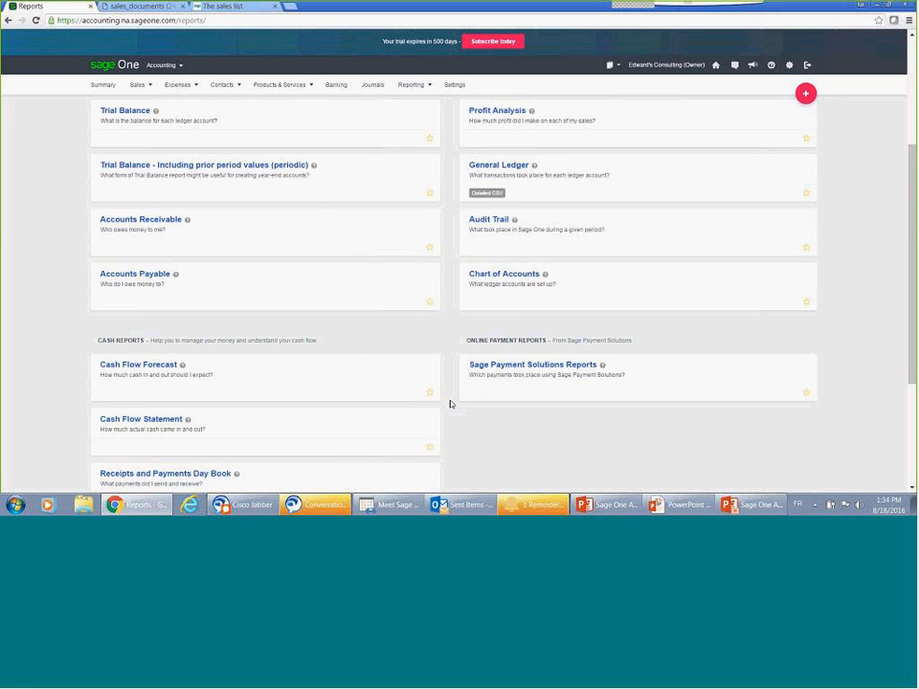
scroll(450, 404, "up", 2)
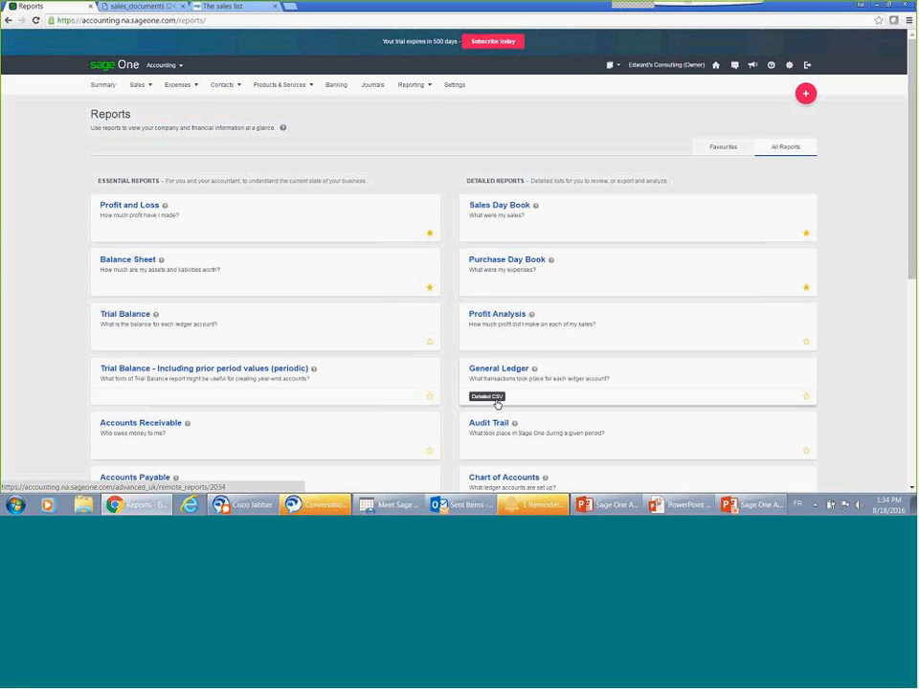
left_click(619, 69)
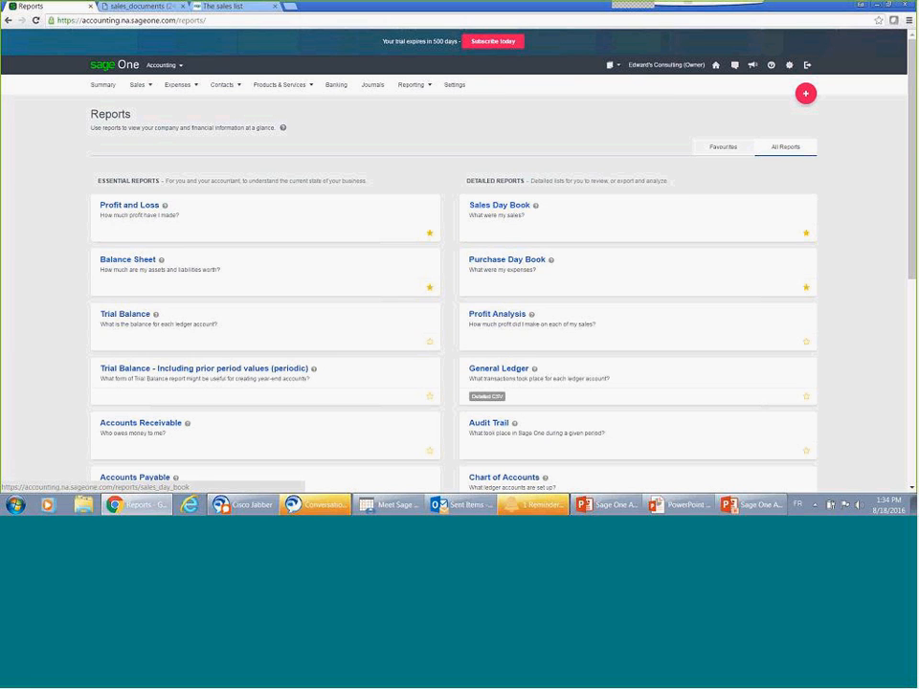
Step: Open the Audit Trail report and switch it to the detailed breakdown
scroll(479, 334, "down", 1)
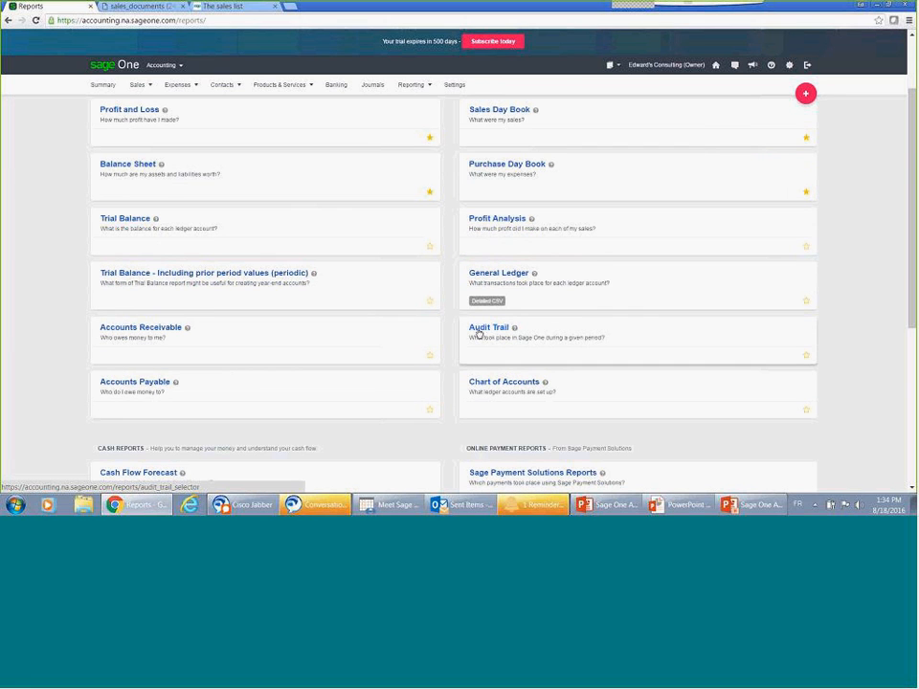
left_click(480, 333)
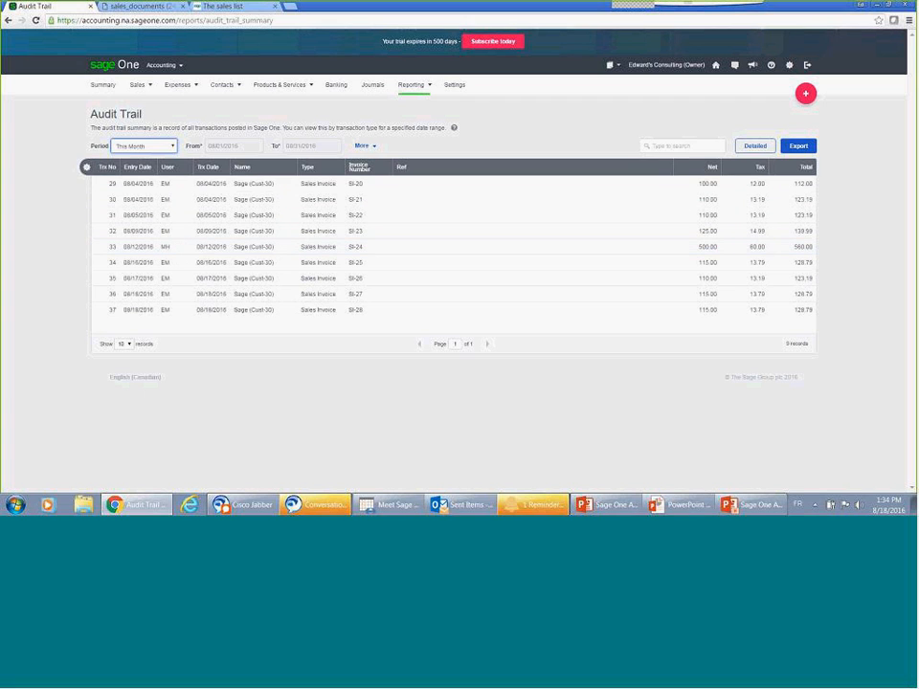
left_click(754, 150)
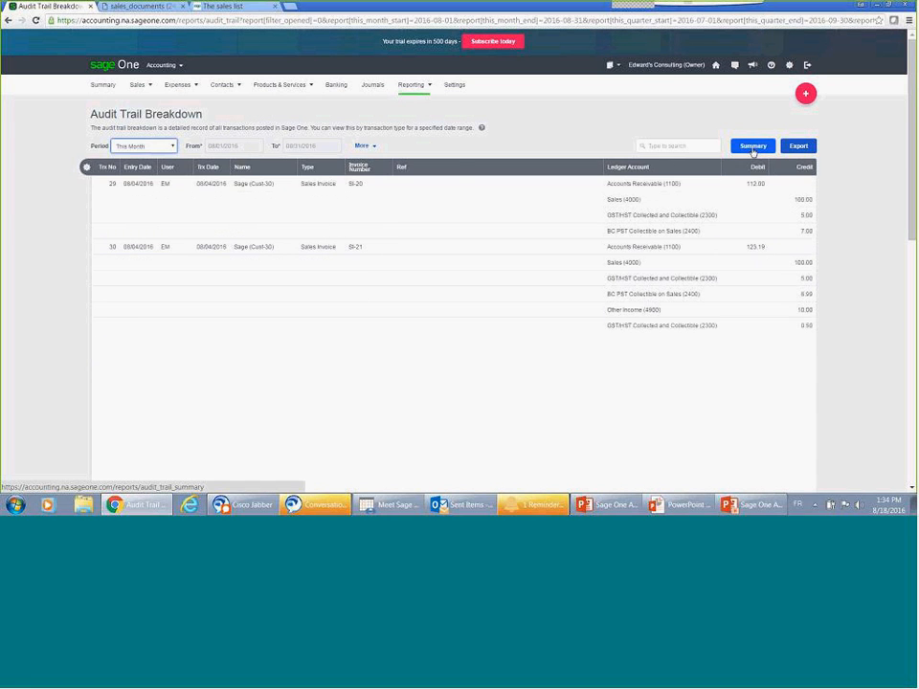
Step: Return to the reports overview and show only the favourite reports
left_click(415, 91)
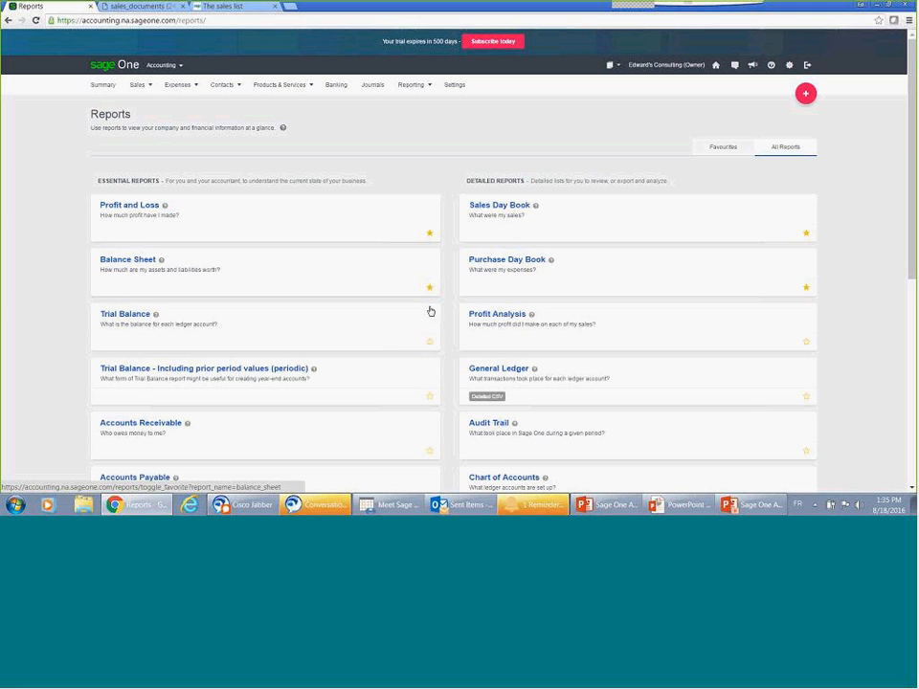
left_click(723, 148)
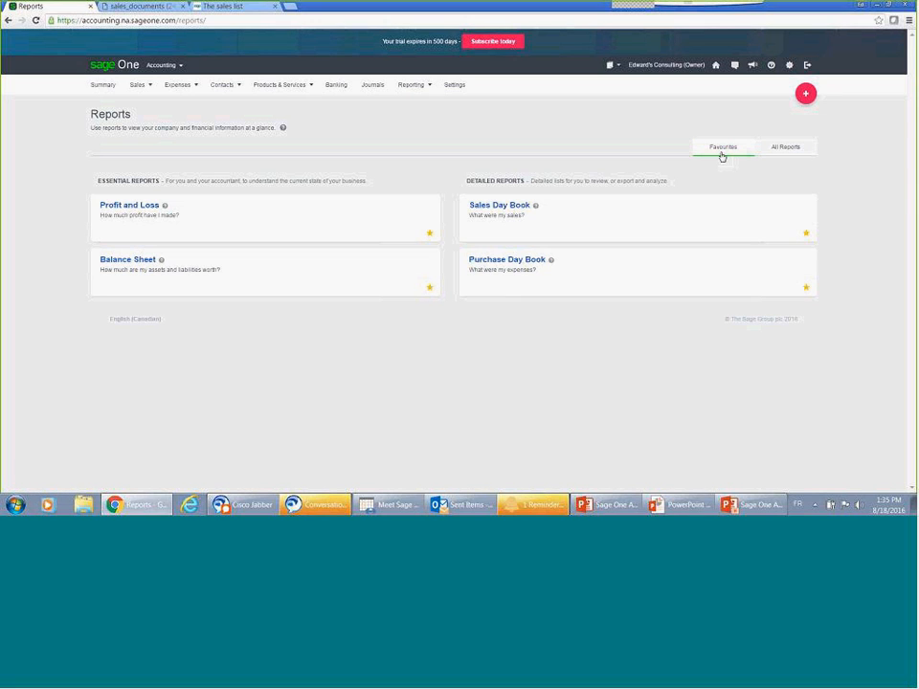
Step: Revisit the Sales, Expenses and Contacts areas as a recap of the main modules
left_click(144, 87)
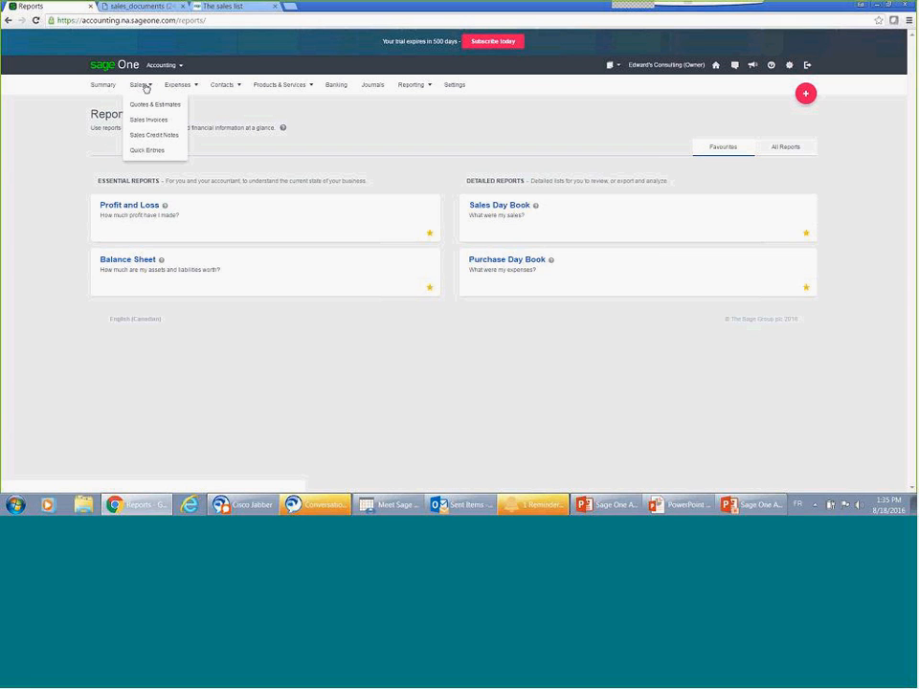
left_click(146, 86)
mouse_move(173, 89)
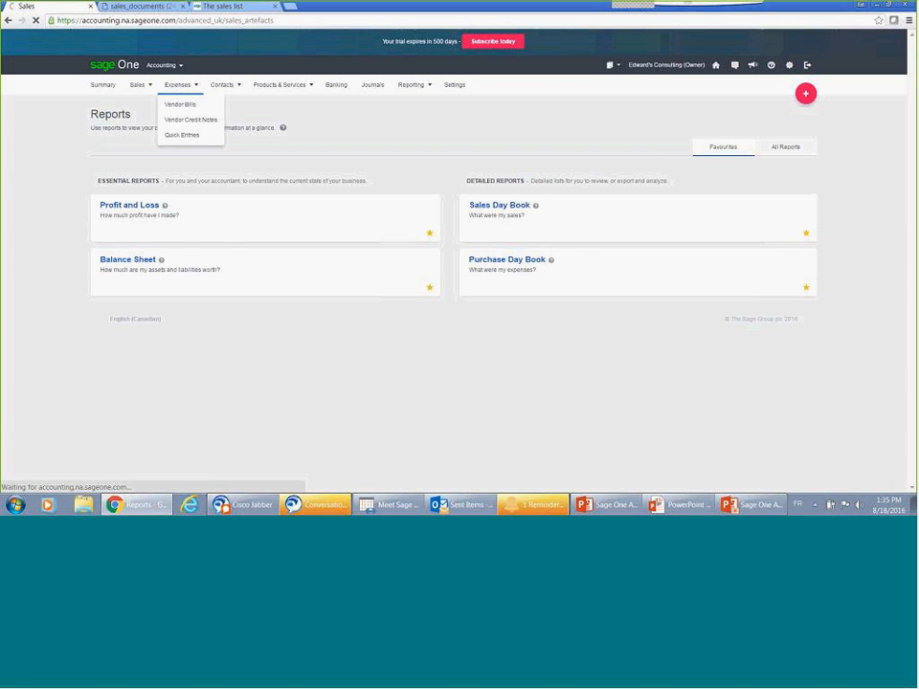
left_click(174, 87)
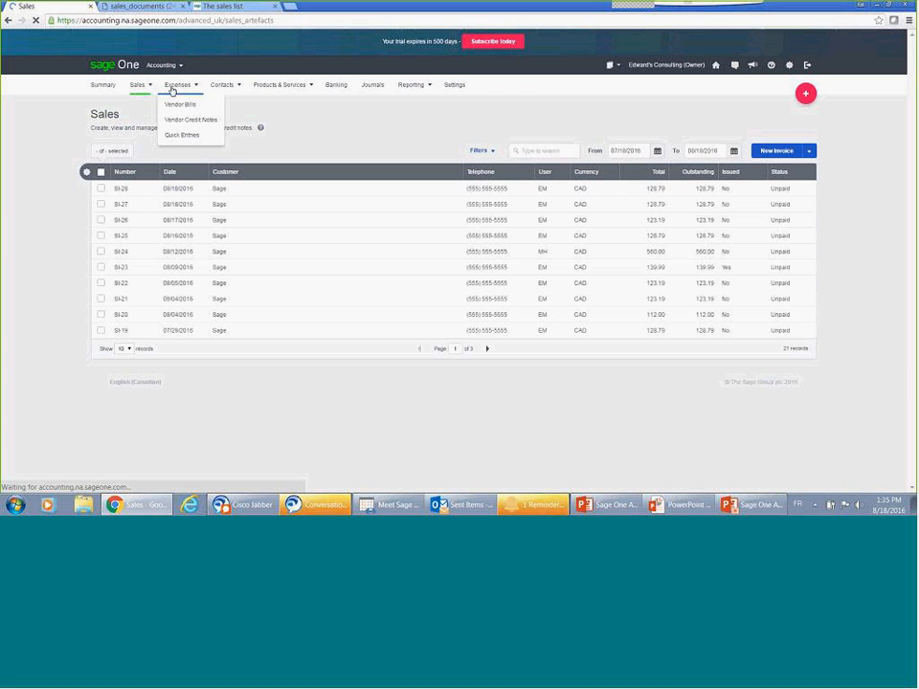
left_click(220, 86)
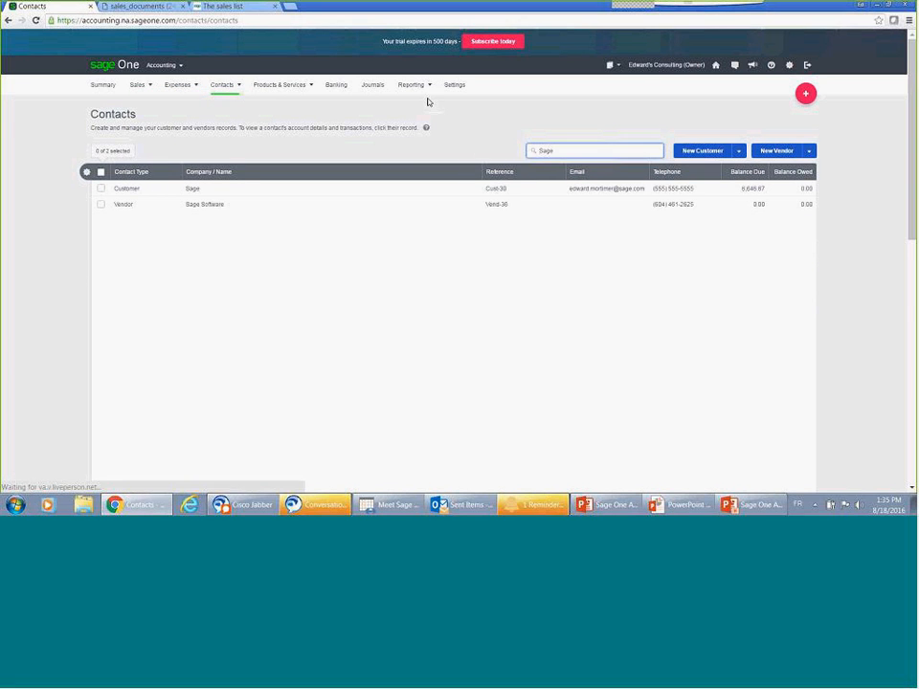
left_click(807, 94)
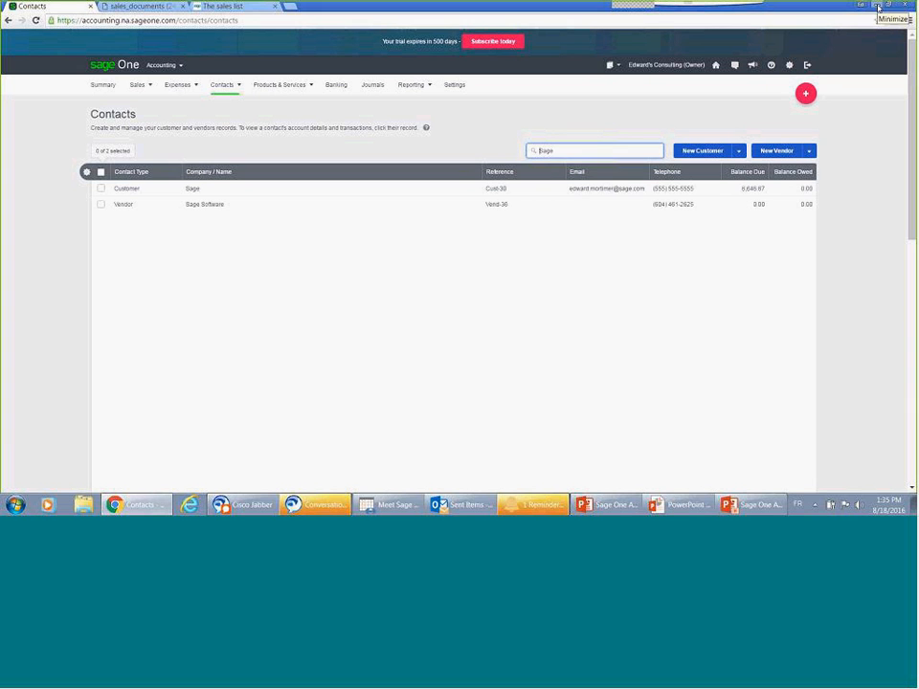
Step: Switch to the PowerPoint slide show and advance to the slide on Sage One Partner Packs
left_click(878, 5)
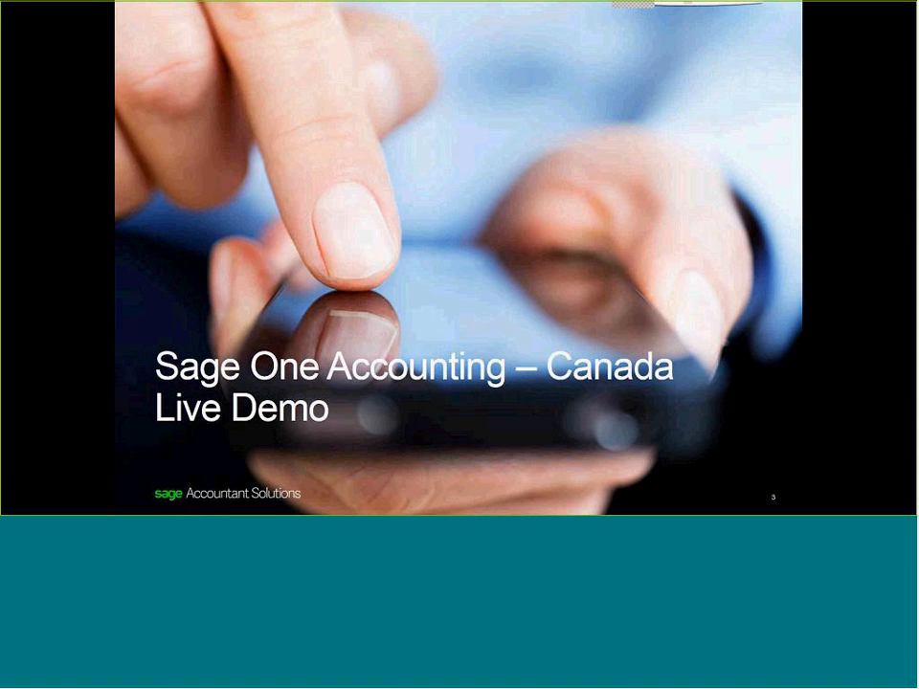
key("Right")
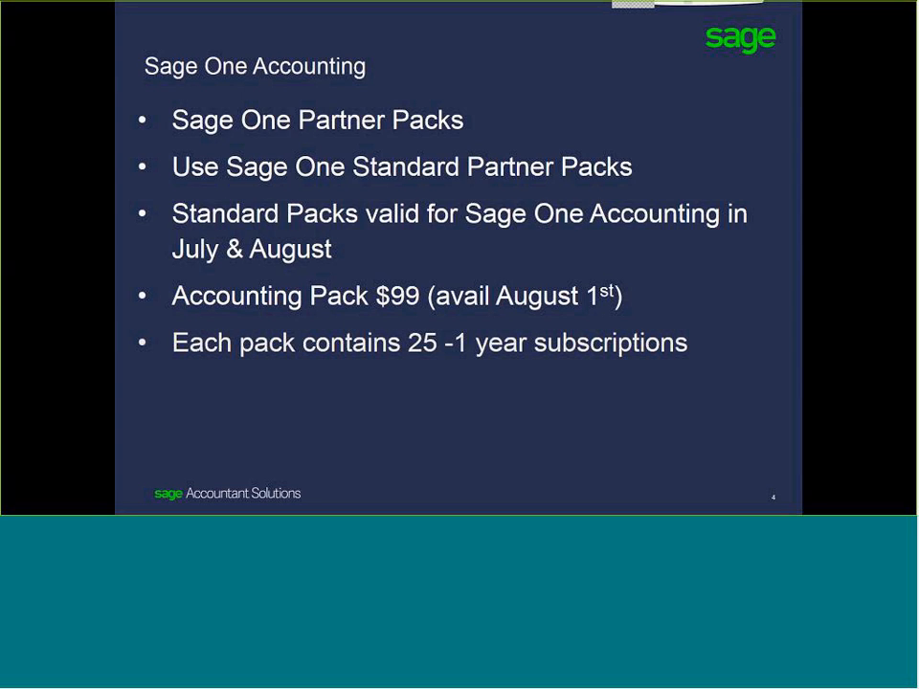